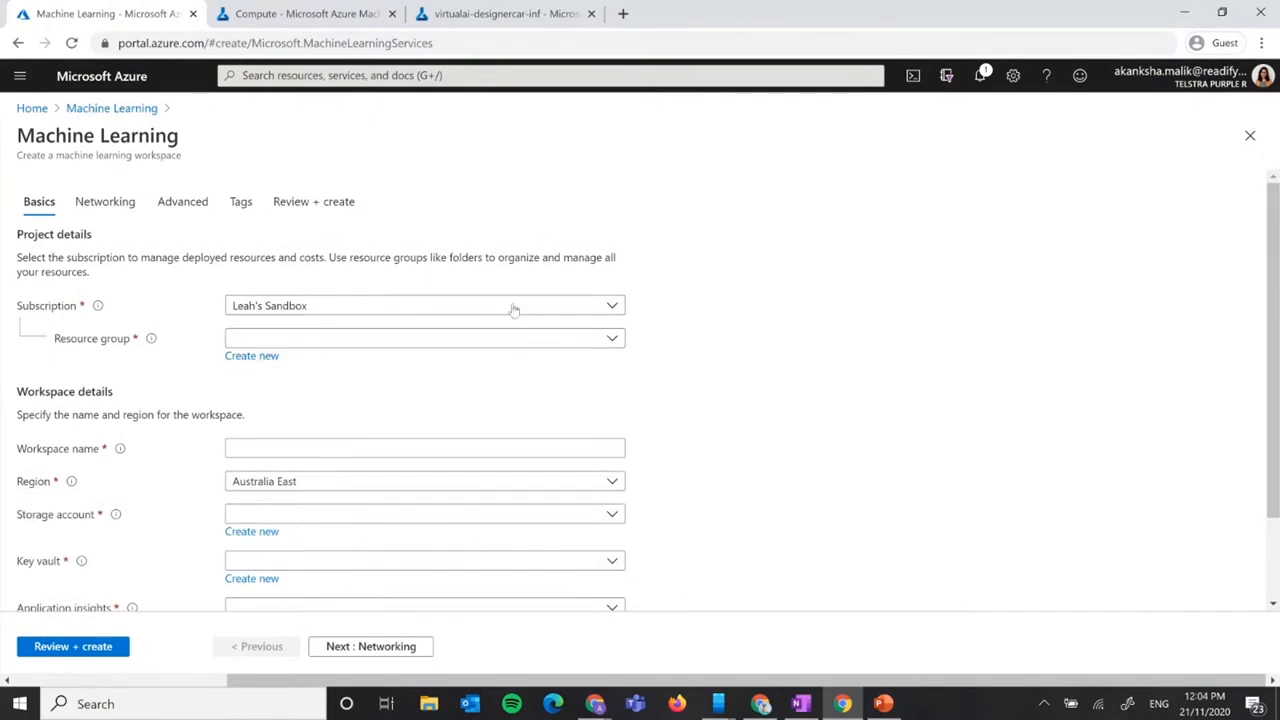
# Create a new resource group named test for the machine learning workspace and name the workspace testAM.
pyautogui.click(238, 356)
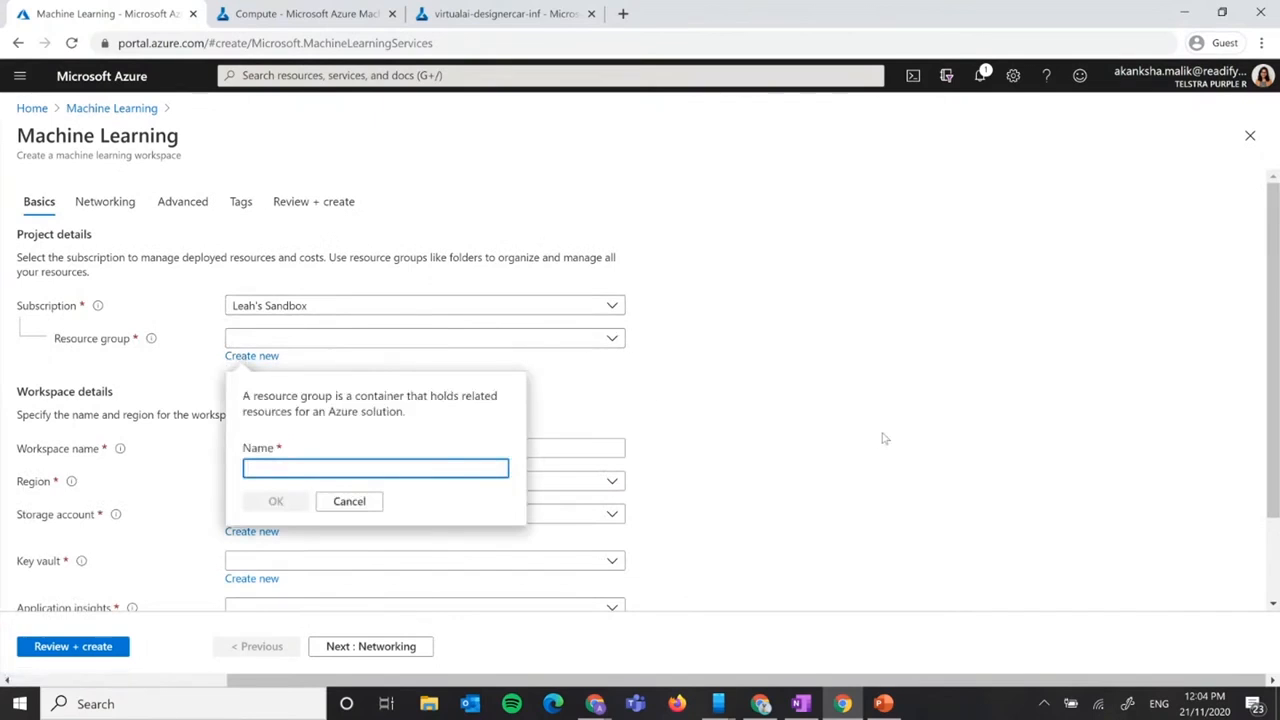
pyautogui.write('test')
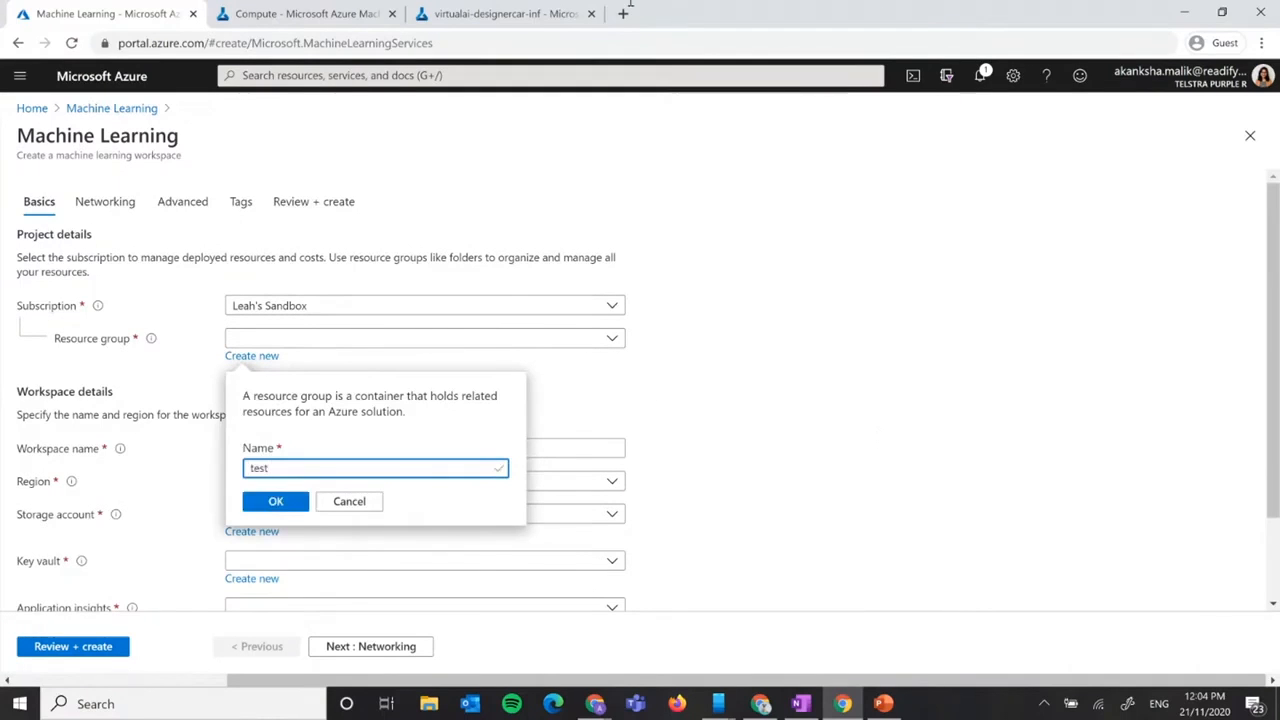
pyautogui.click(273, 506)
pyautogui.click(288, 447)
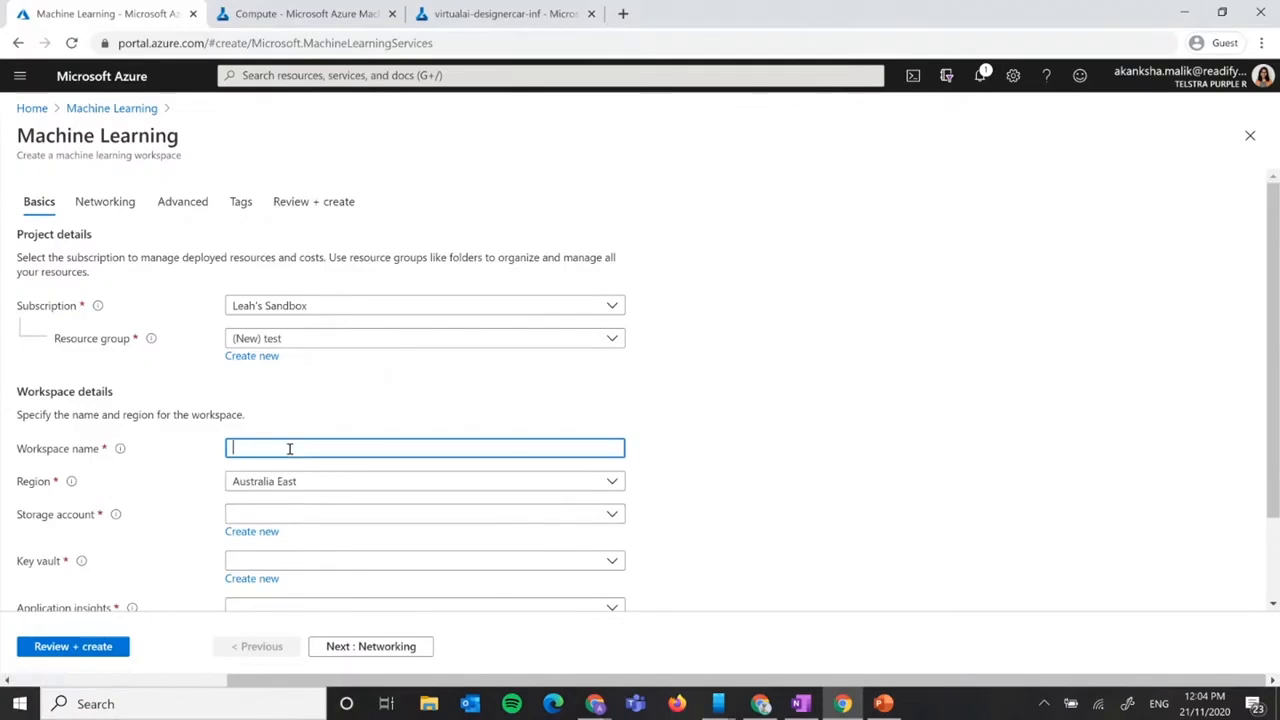
pyautogui.write('testA<')
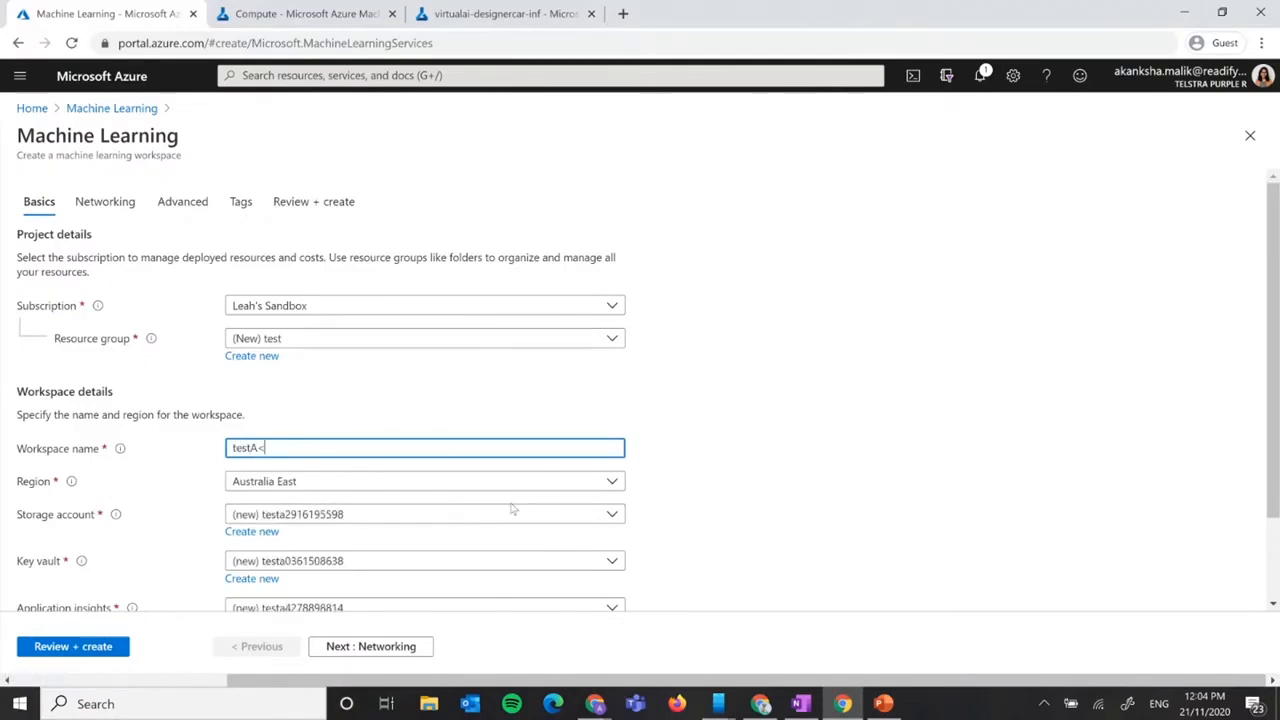
pyautogui.press('BackSpace')
pyautogui.write('M')
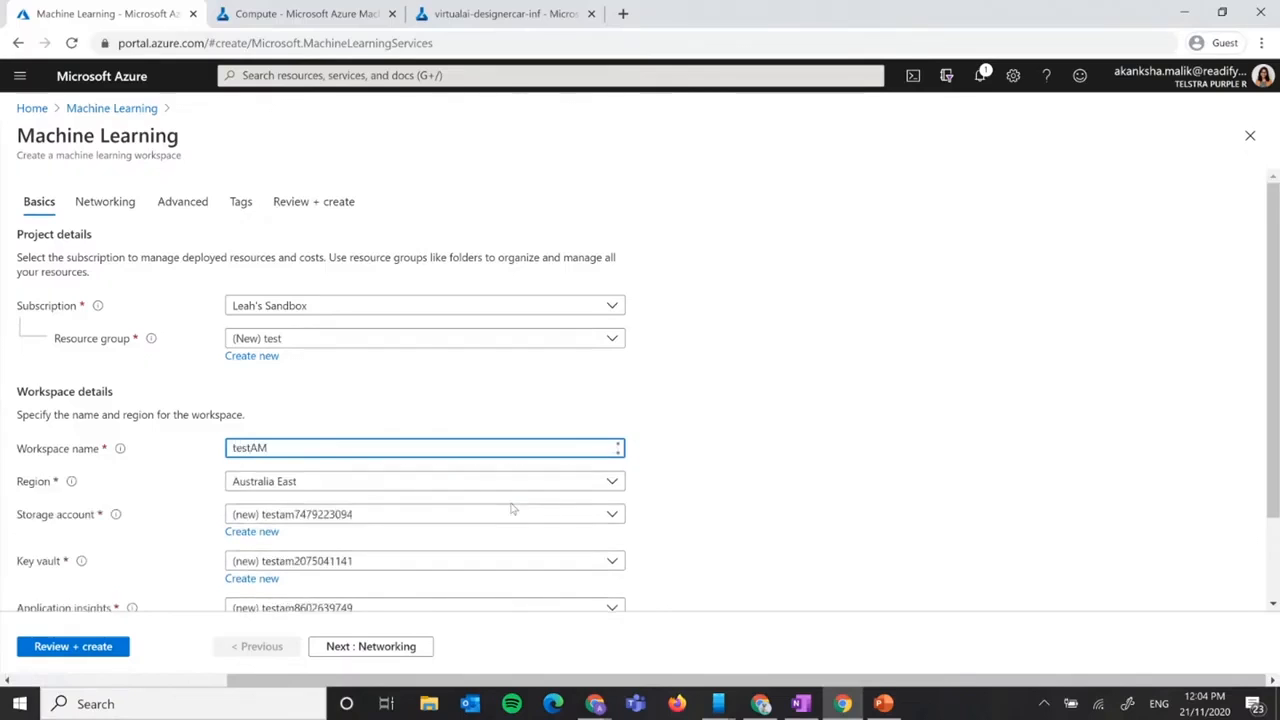
pyautogui.click(677, 494)
# Look over the remaining workspace details and discard the unsaved form, returning to the Machine Learning workspace list.
pyautogui.scroll(-1, 715, 528)
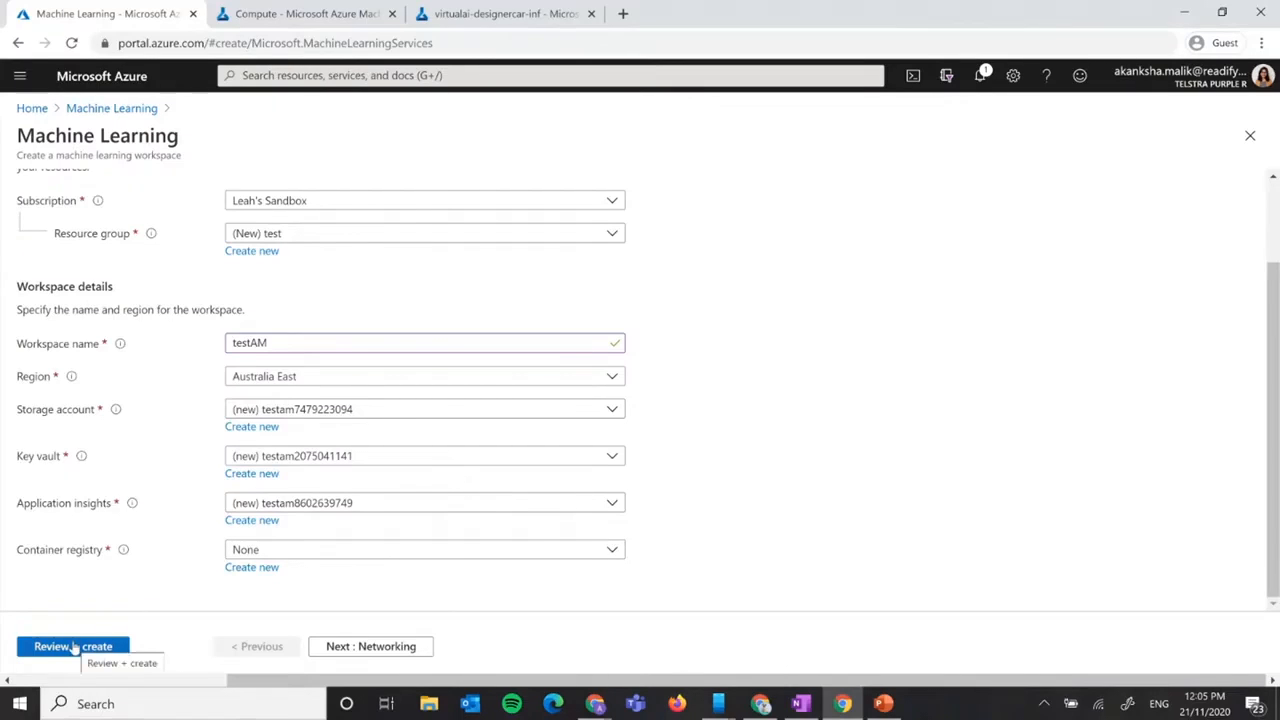
pyautogui.scroll(2, 508, 412)
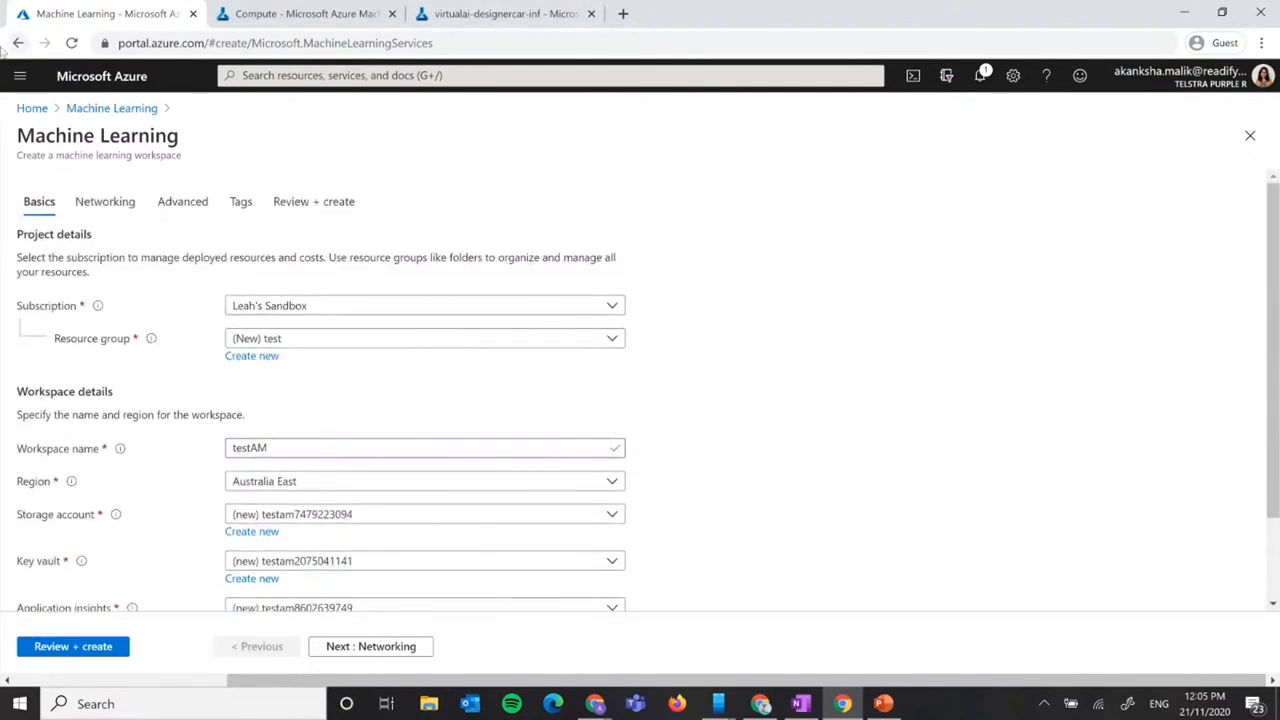
pyautogui.click(131, 112)
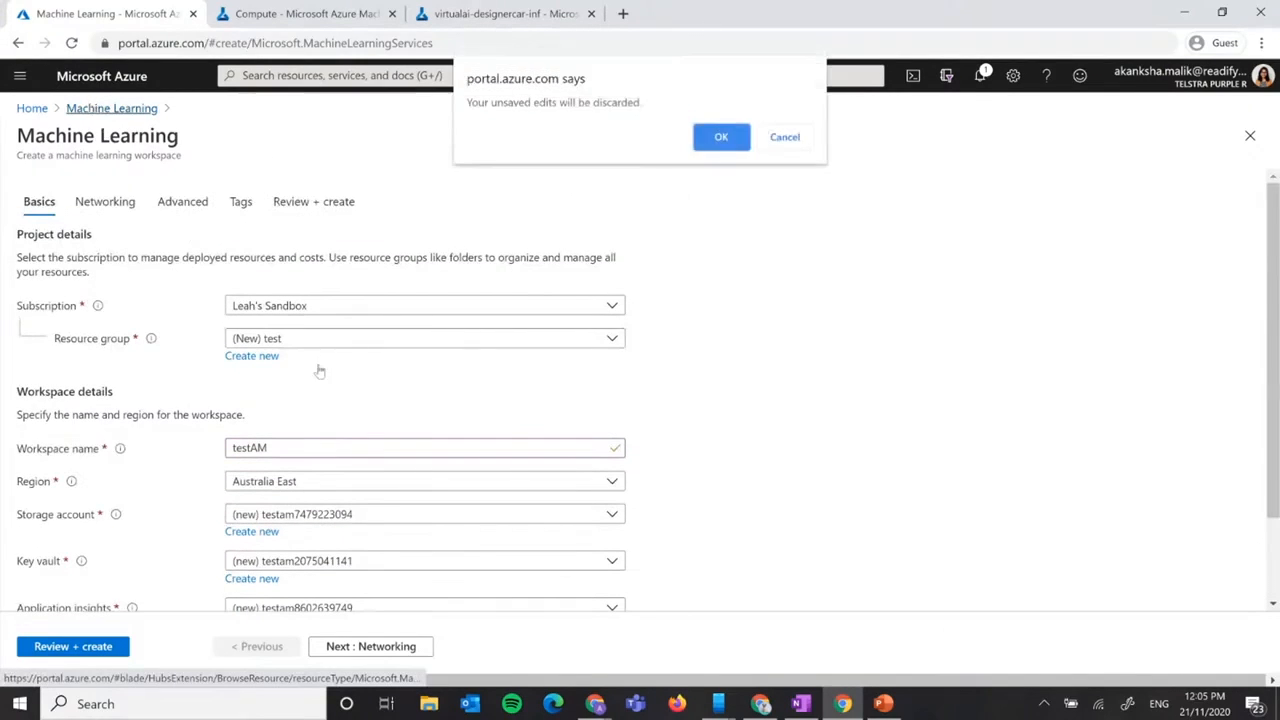
pyautogui.click(722, 138)
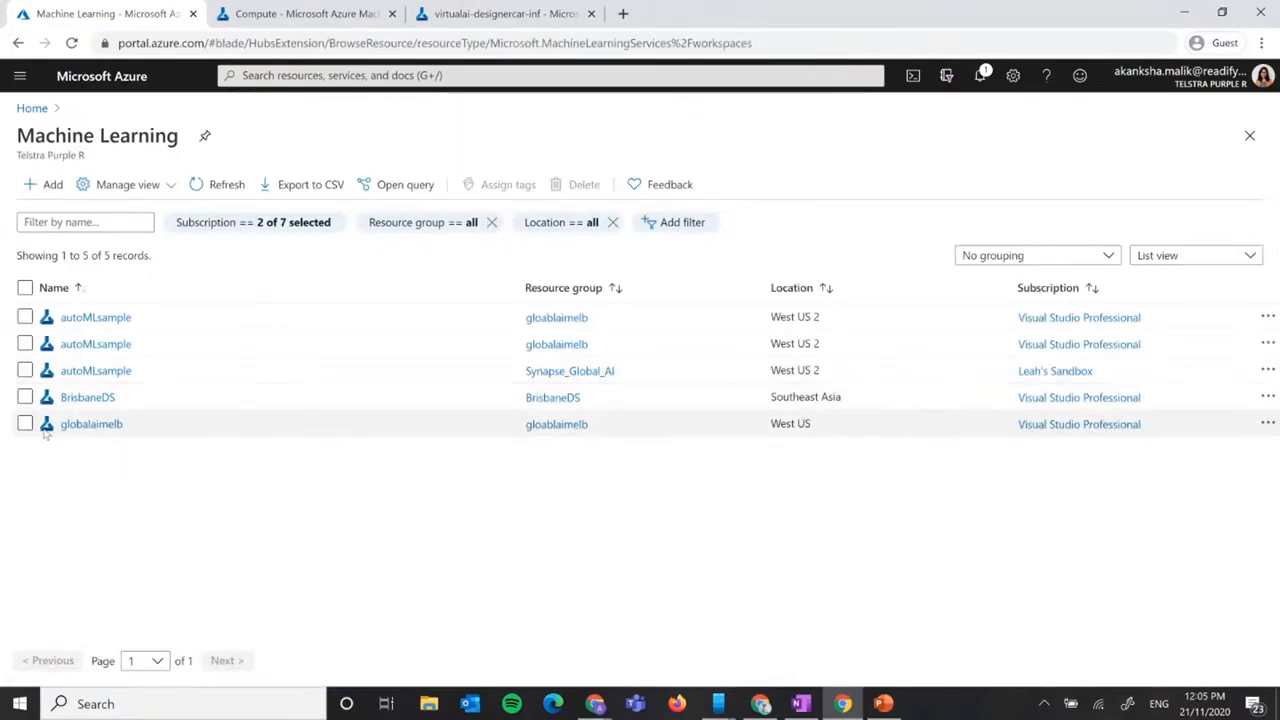
# Open the BrisbaneDS workspace, launch its studio and go to the compute resources.
pyautogui.click(85, 397)
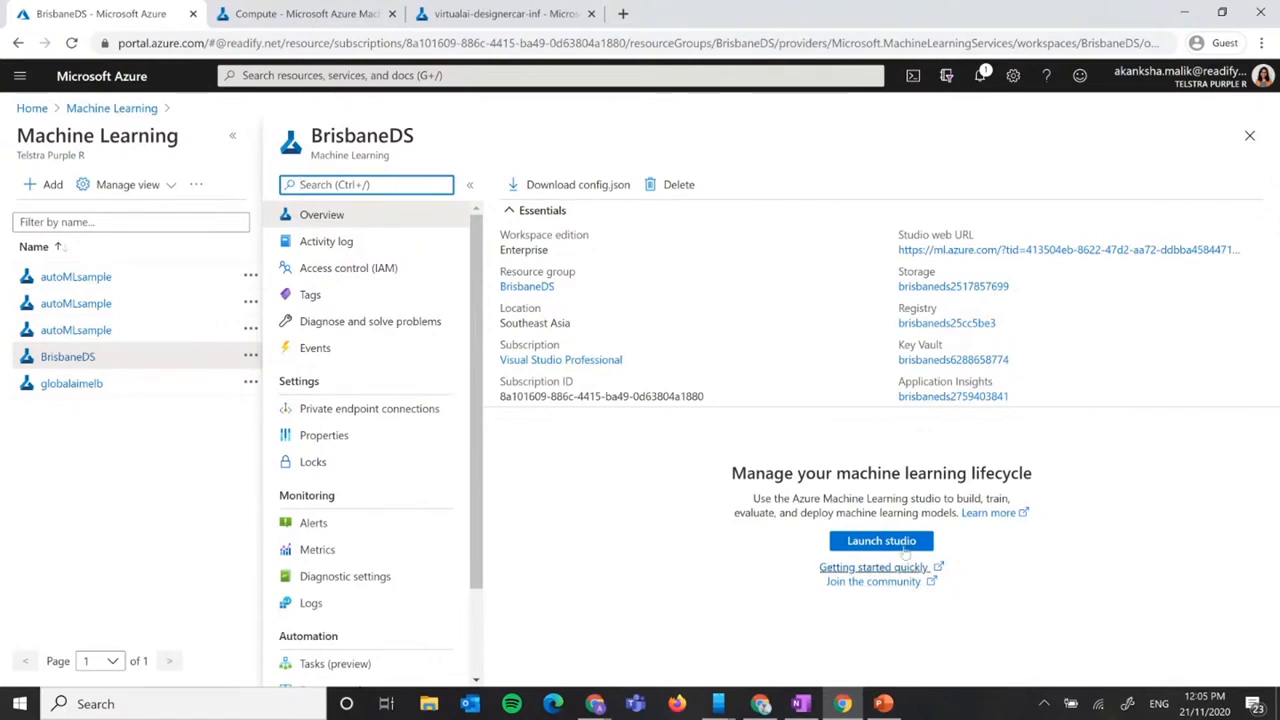
pyautogui.click(897, 546)
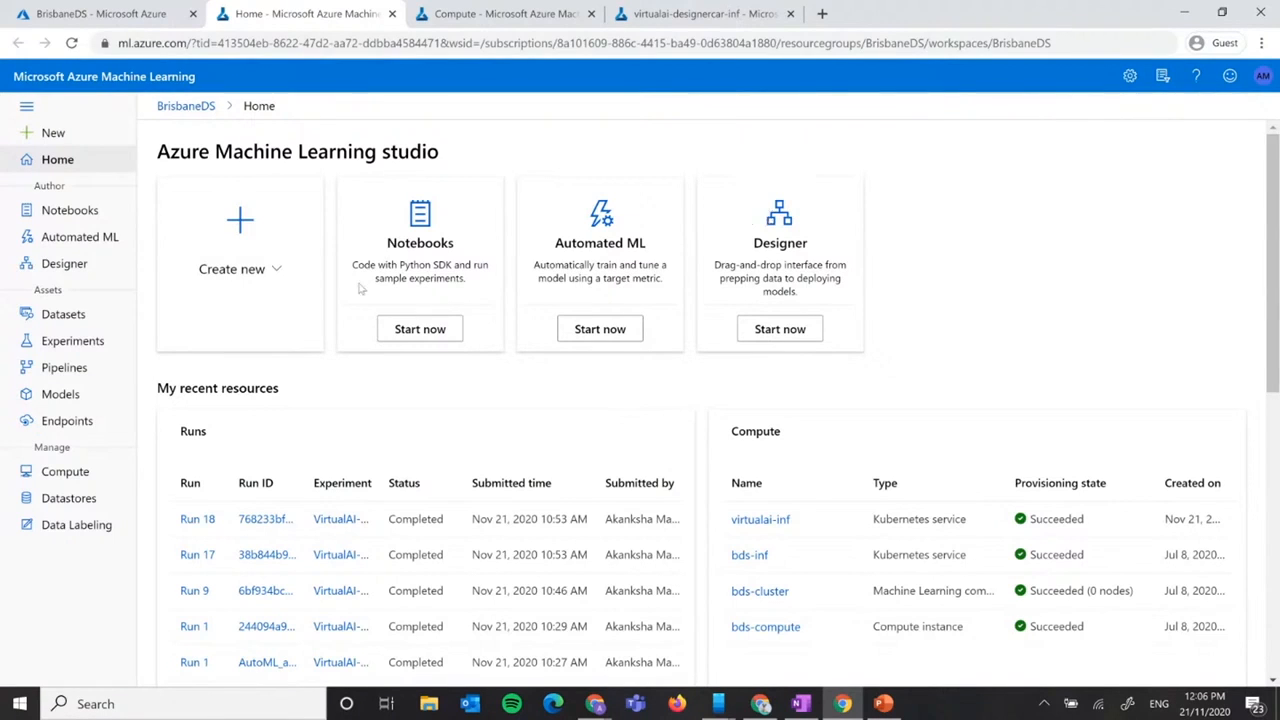
pyautogui.click(66, 472)
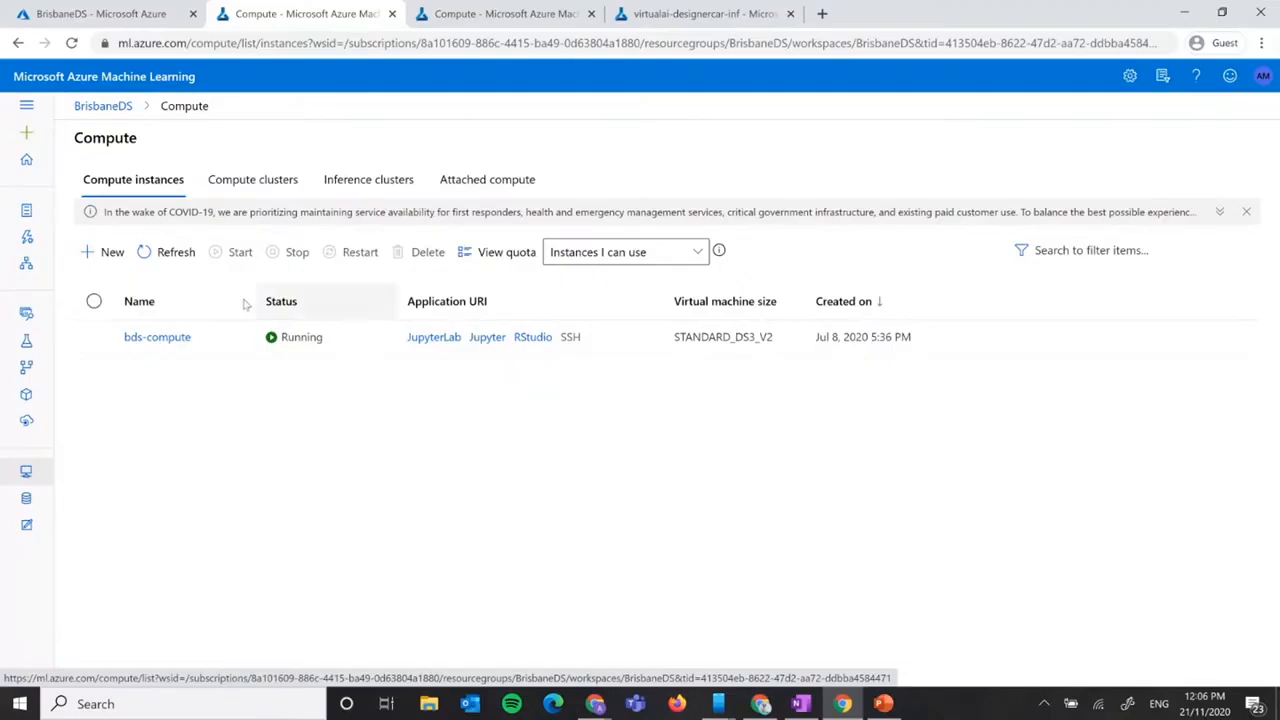
# Examine the virtual machine sizes and the Standard_DS3_v2 settings for a new compute instance, leaving without creating it.
pyautogui.click(102, 252)
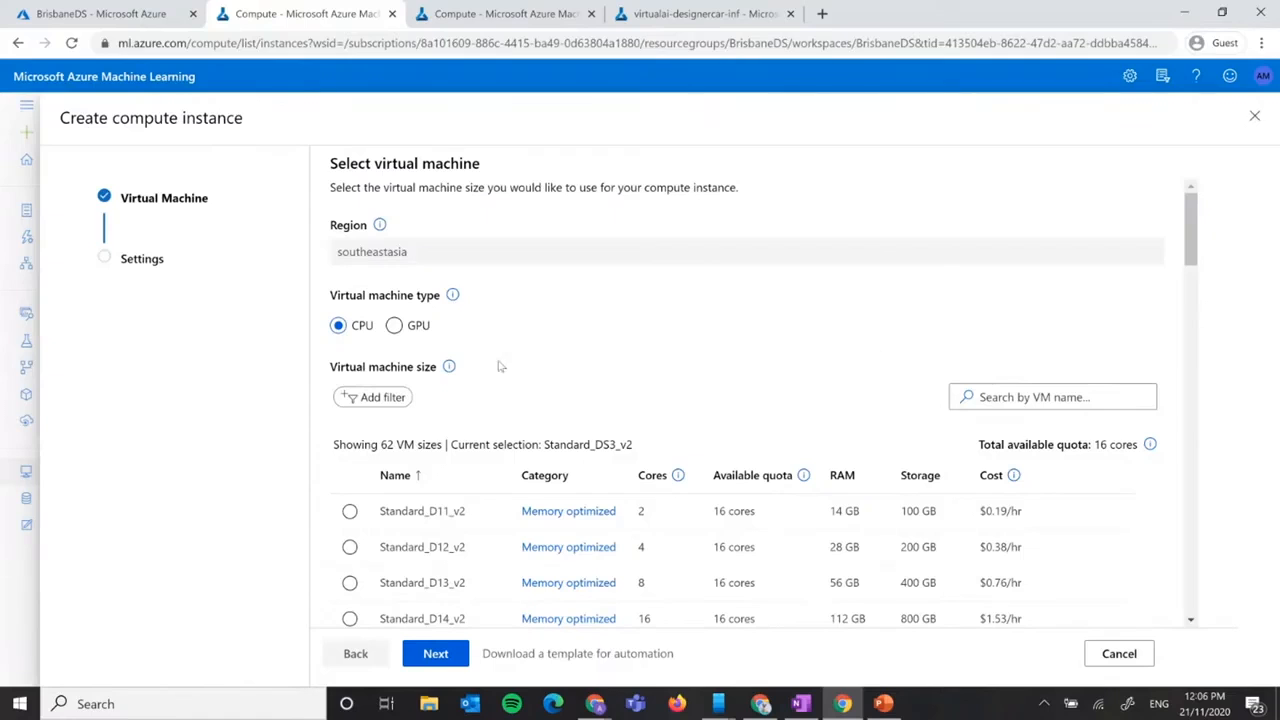
pyautogui.scroll(-1, 636, 332)
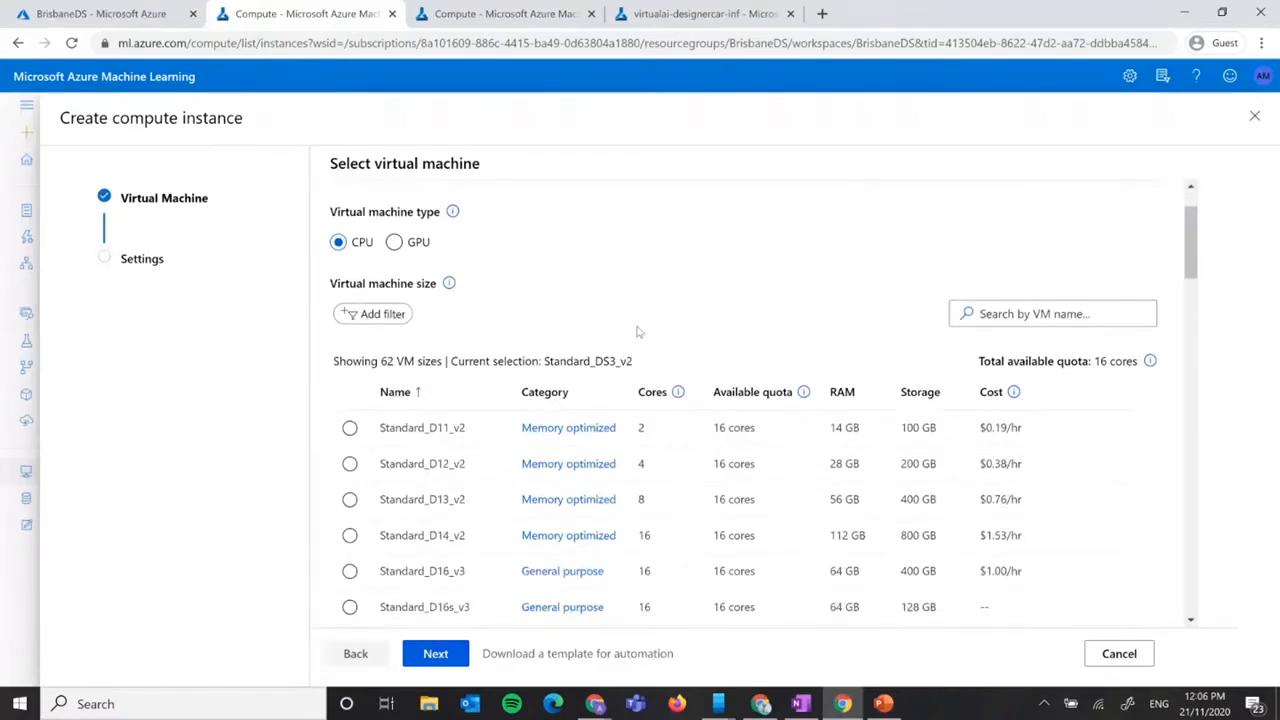
pyautogui.scroll(-1, 550, 283)
pyautogui.scroll(-1, 549, 283)
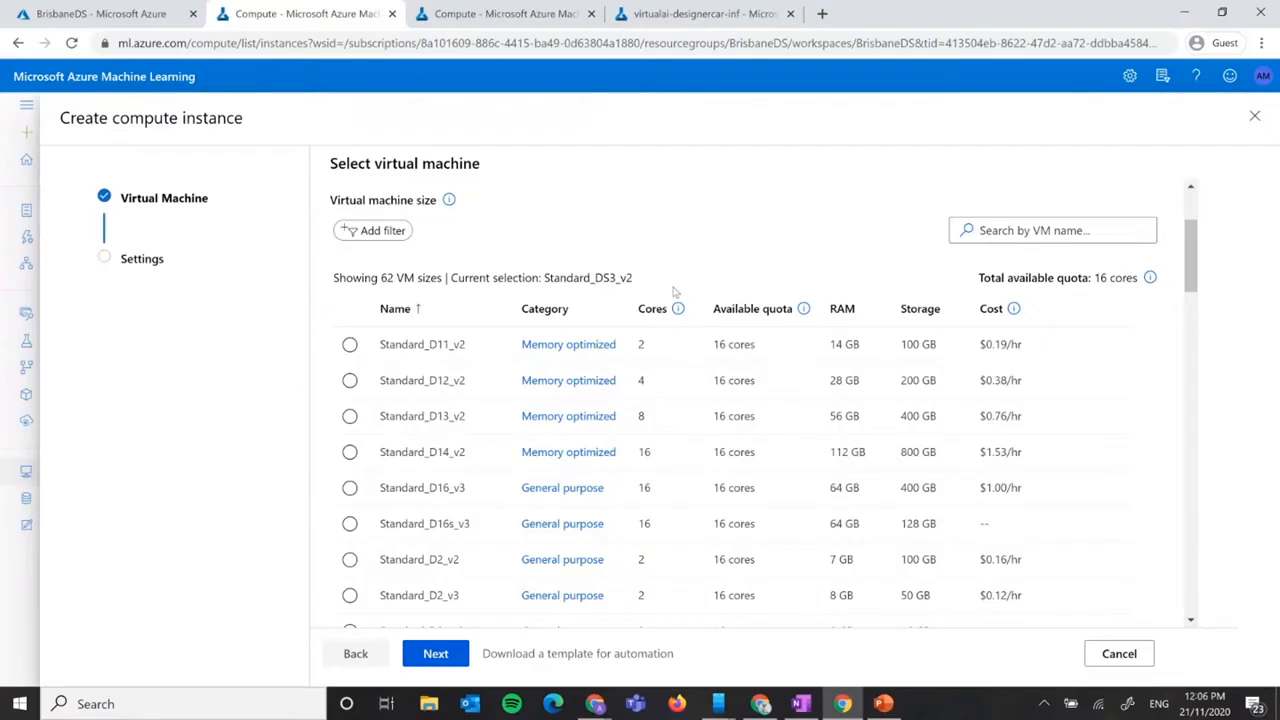
pyautogui.scroll(-3, 600, 380)
pyautogui.scroll(-5, 597, 385)
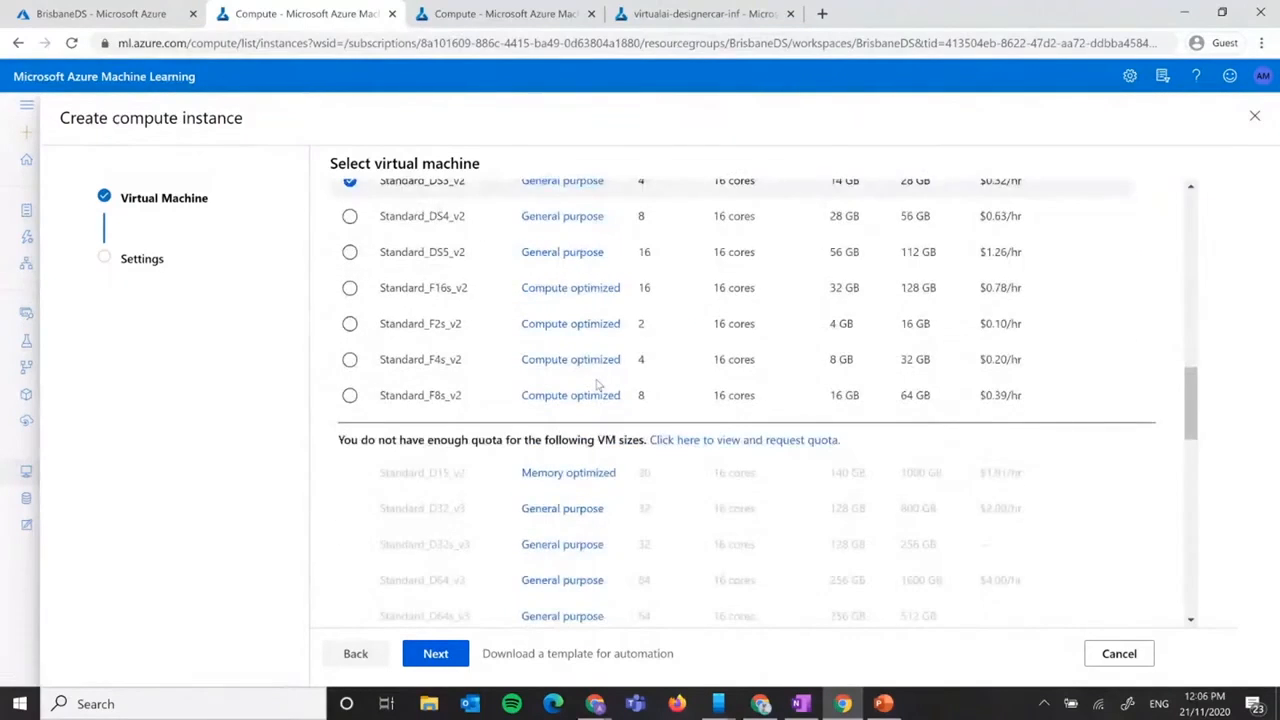
pyautogui.scroll(3, 597, 385)
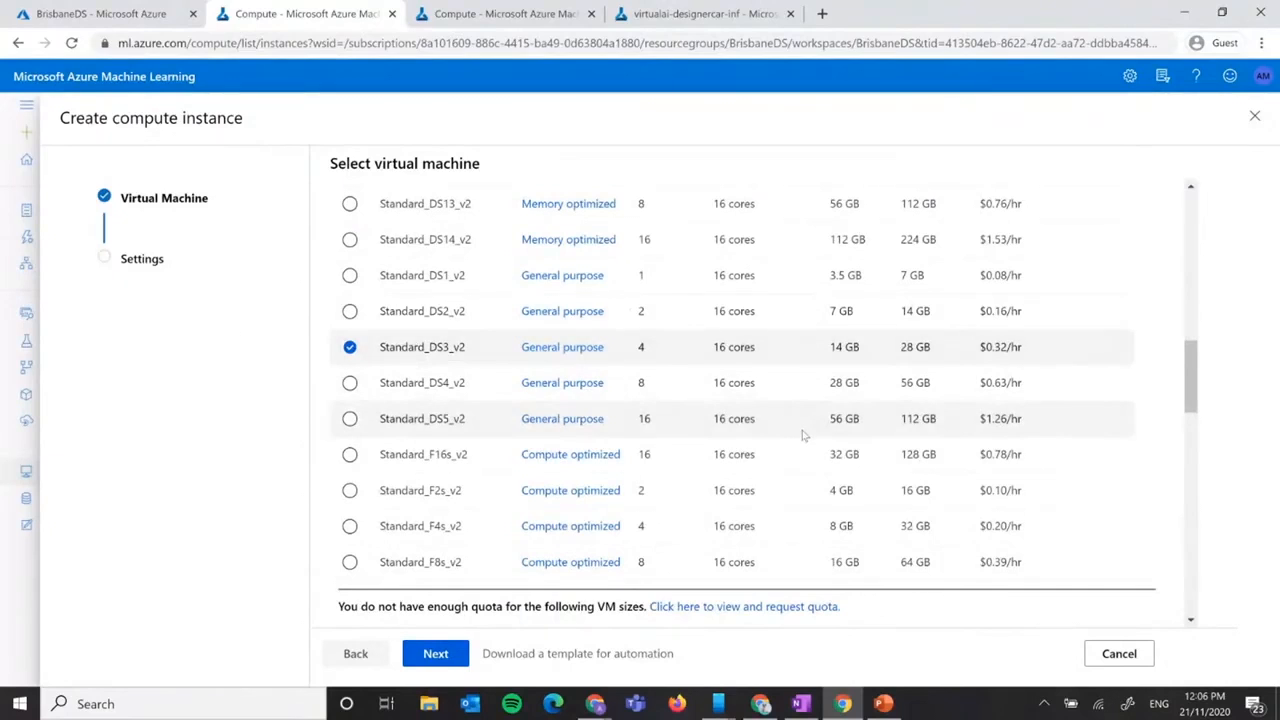
pyautogui.click(430, 650)
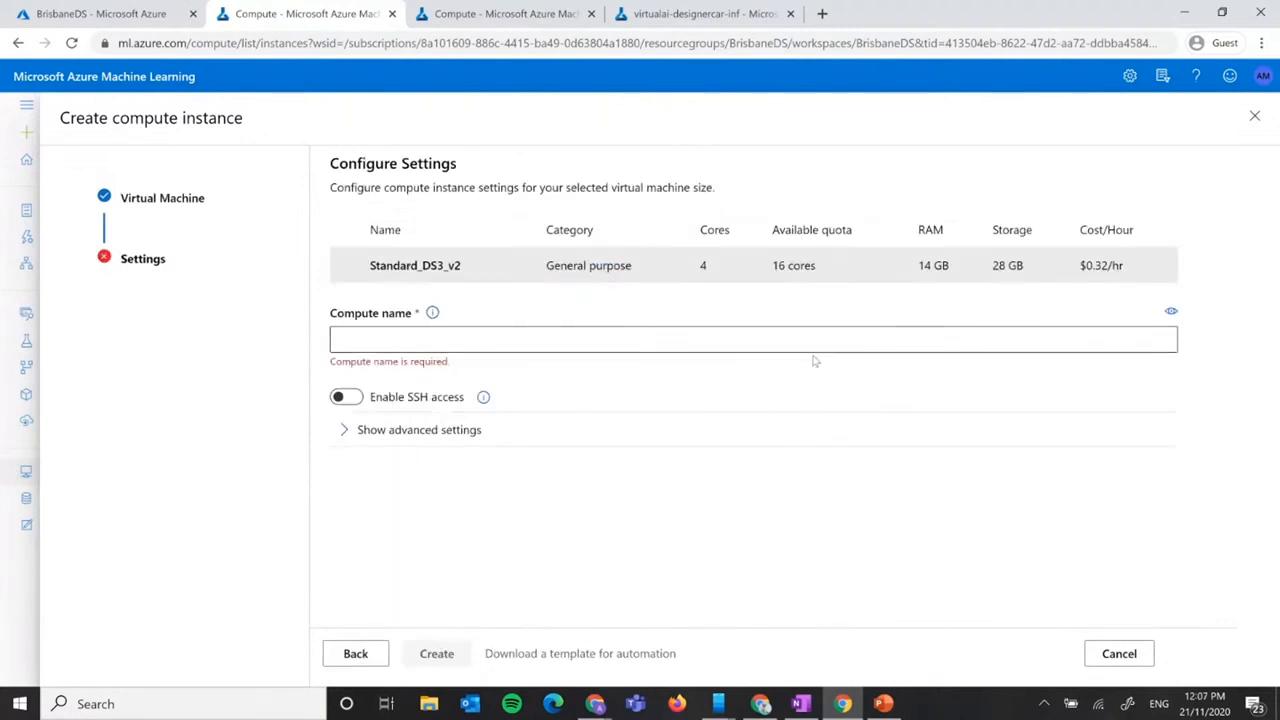
pyautogui.click(1119, 654)
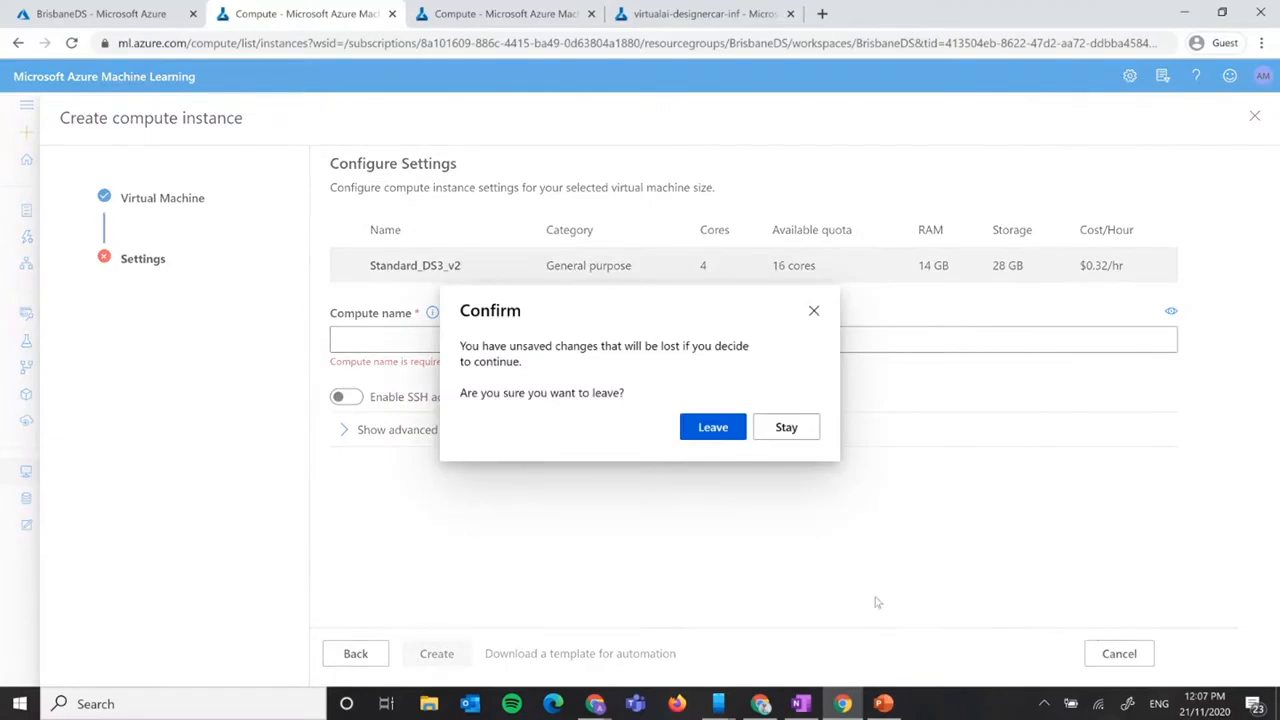
pyautogui.click(730, 428)
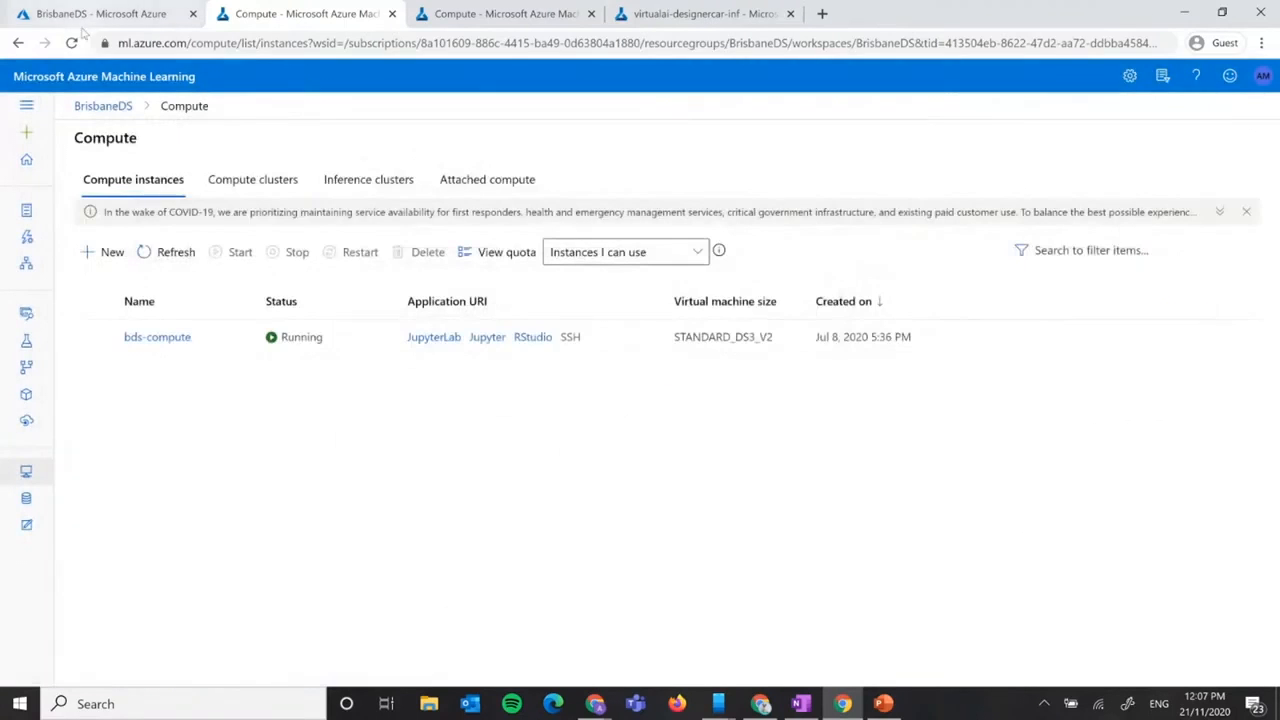
# Examine the virtual machine options for a new compute cluster without creating it, and view the inference clusters.
pyautogui.click(218, 179)
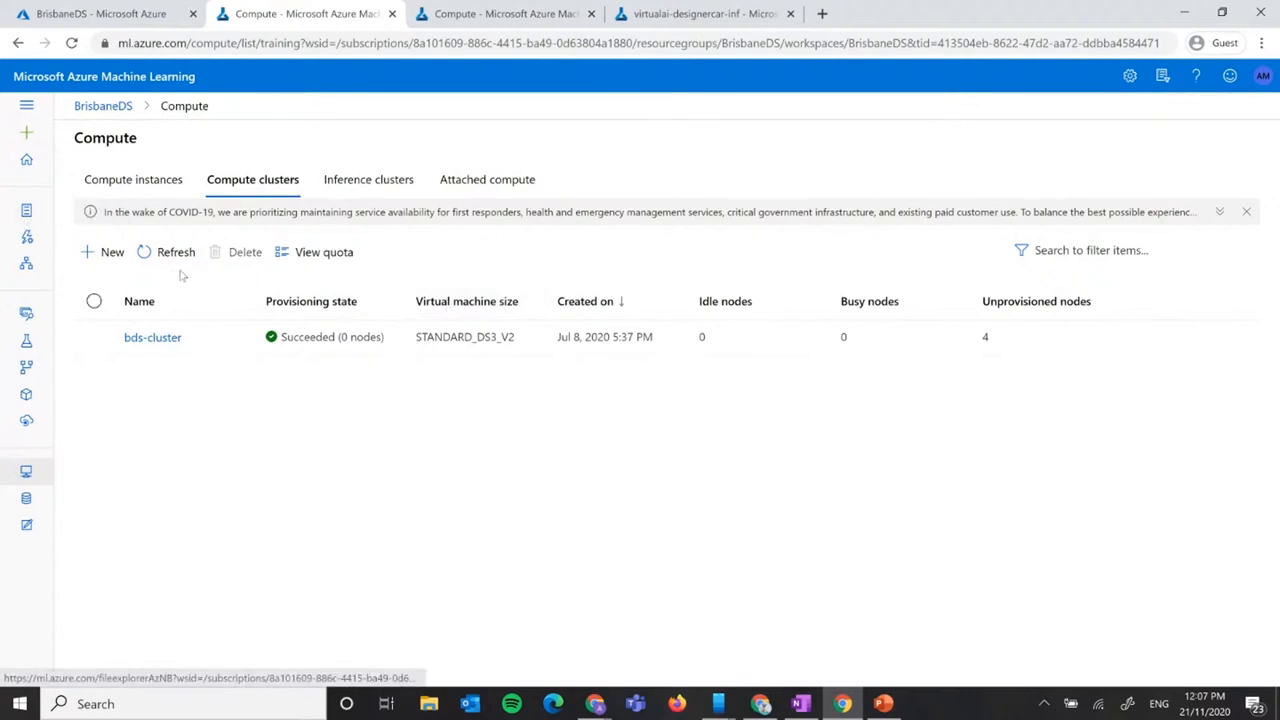
pyautogui.click(86, 252)
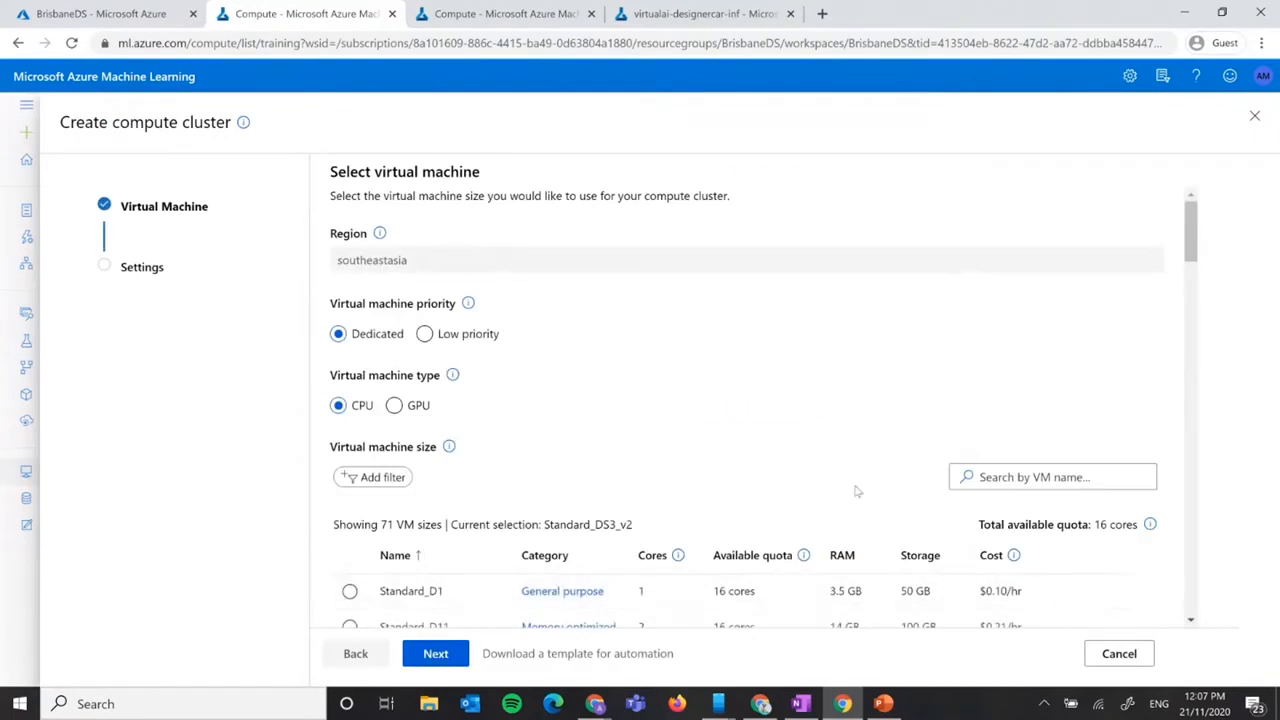
pyautogui.scroll(-3, 848, 420)
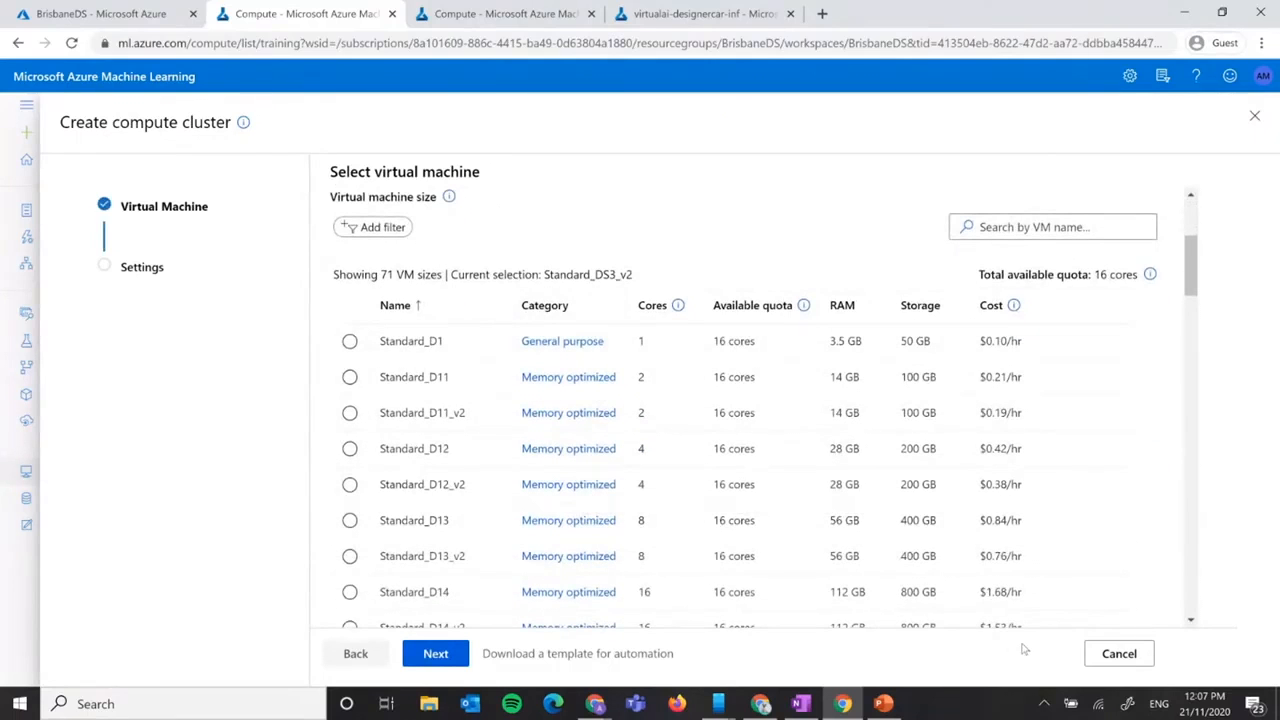
pyautogui.click(1094, 655)
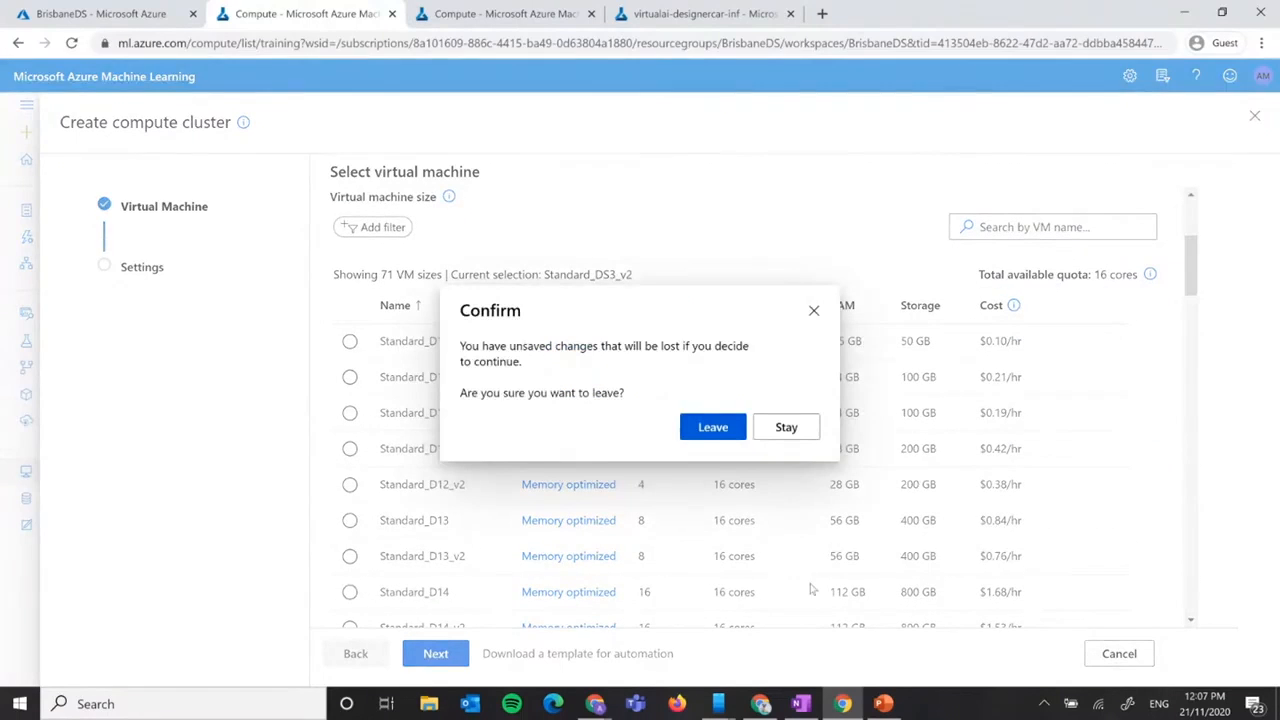
pyautogui.click(712, 427)
pyautogui.click(350, 180)
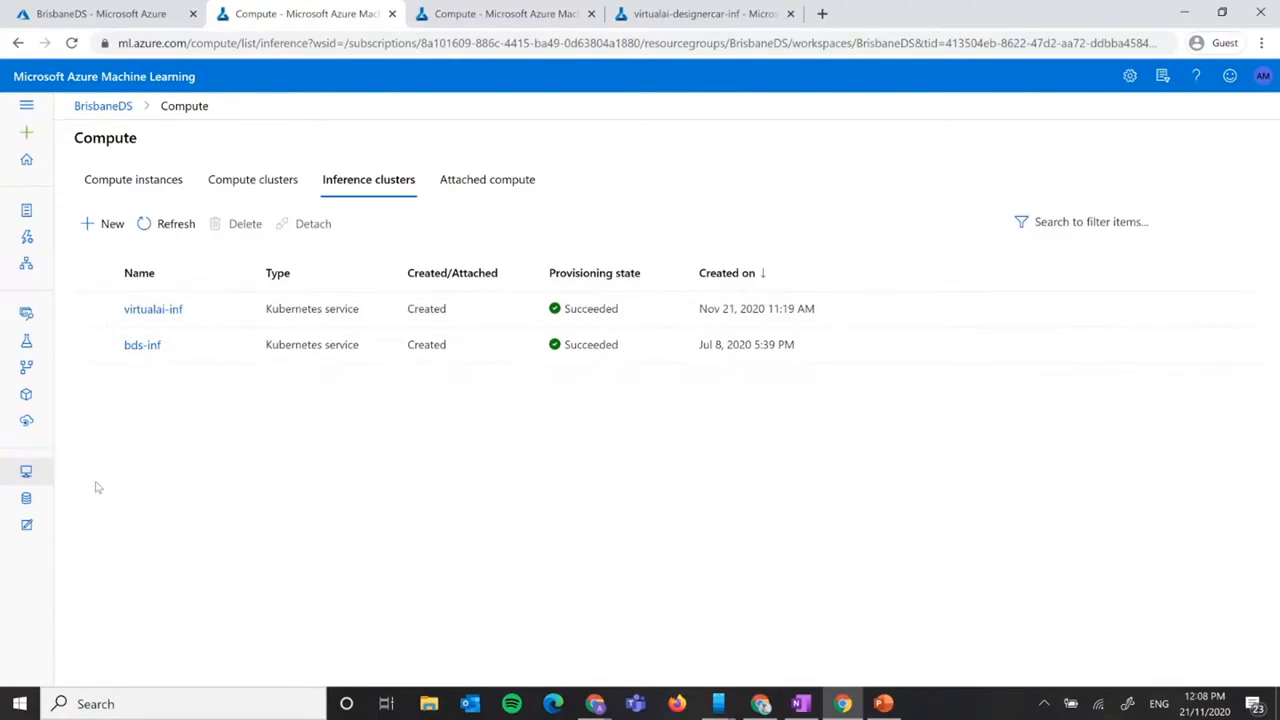
# View the workspace's datastores and examine the new datastore form with manual account entry, discarding it without creating one.
pyautogui.click(26, 498)
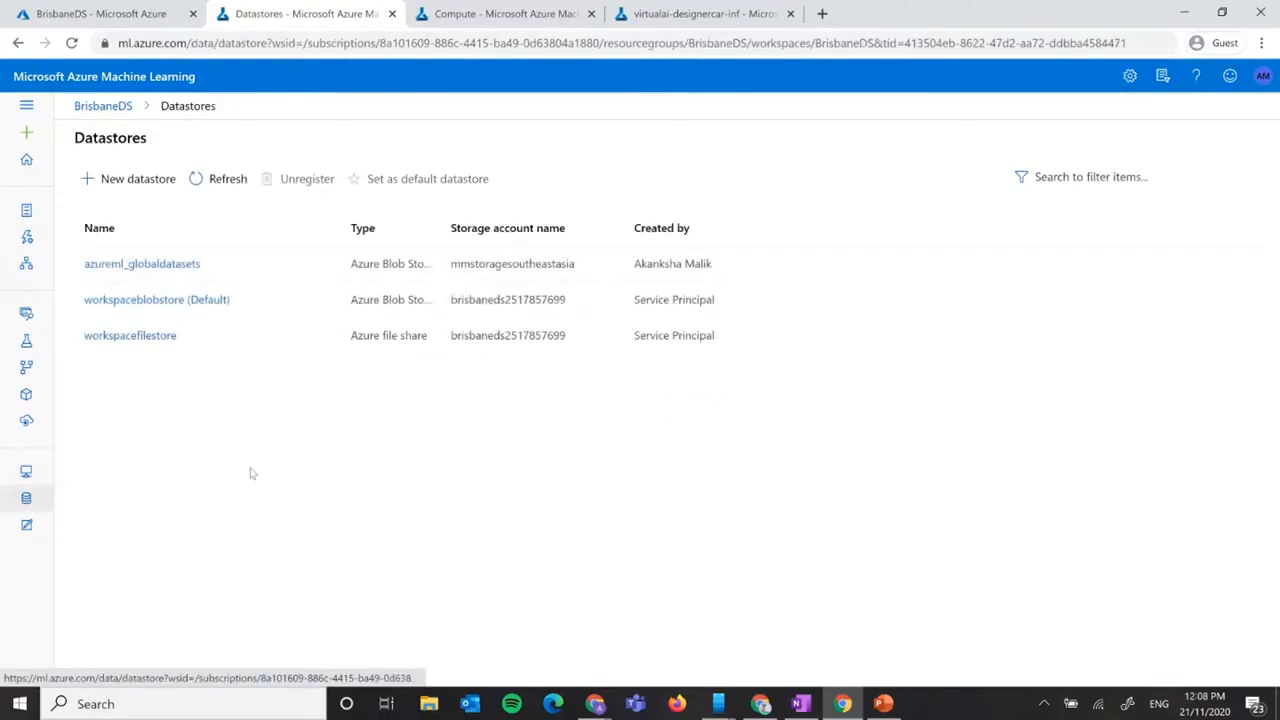
pyautogui.click(137, 178)
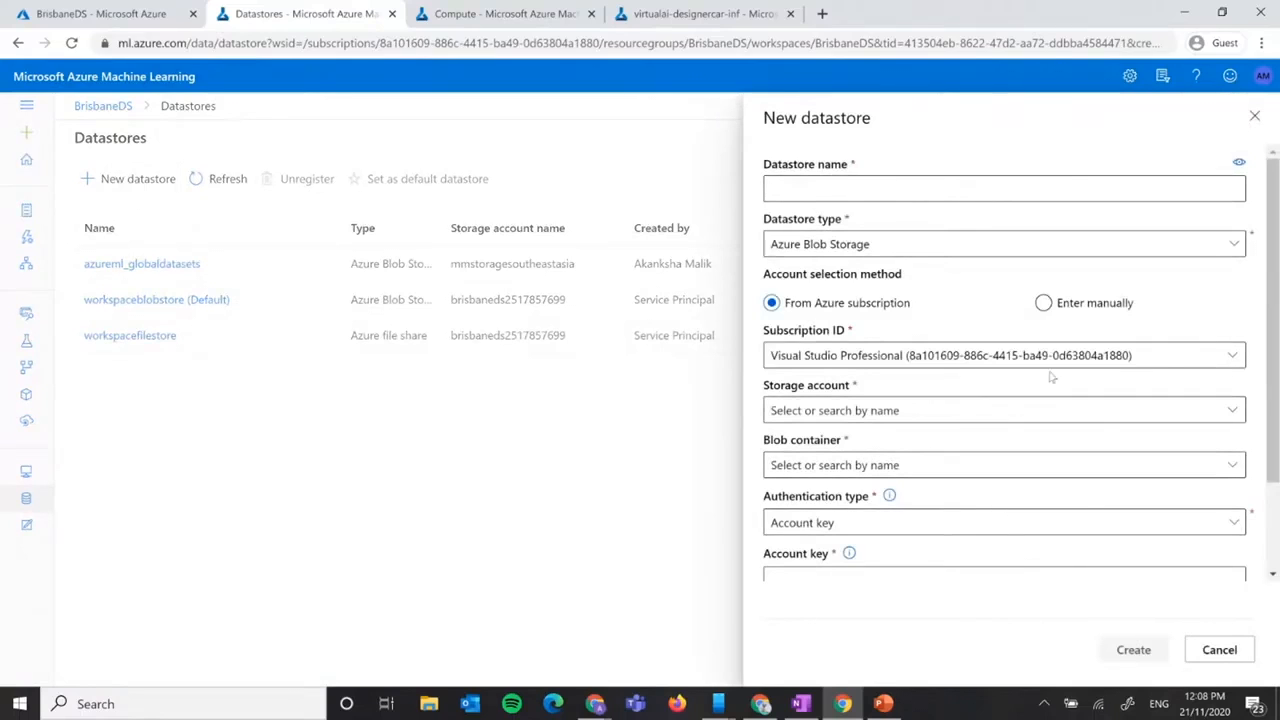
pyautogui.click(1043, 302)
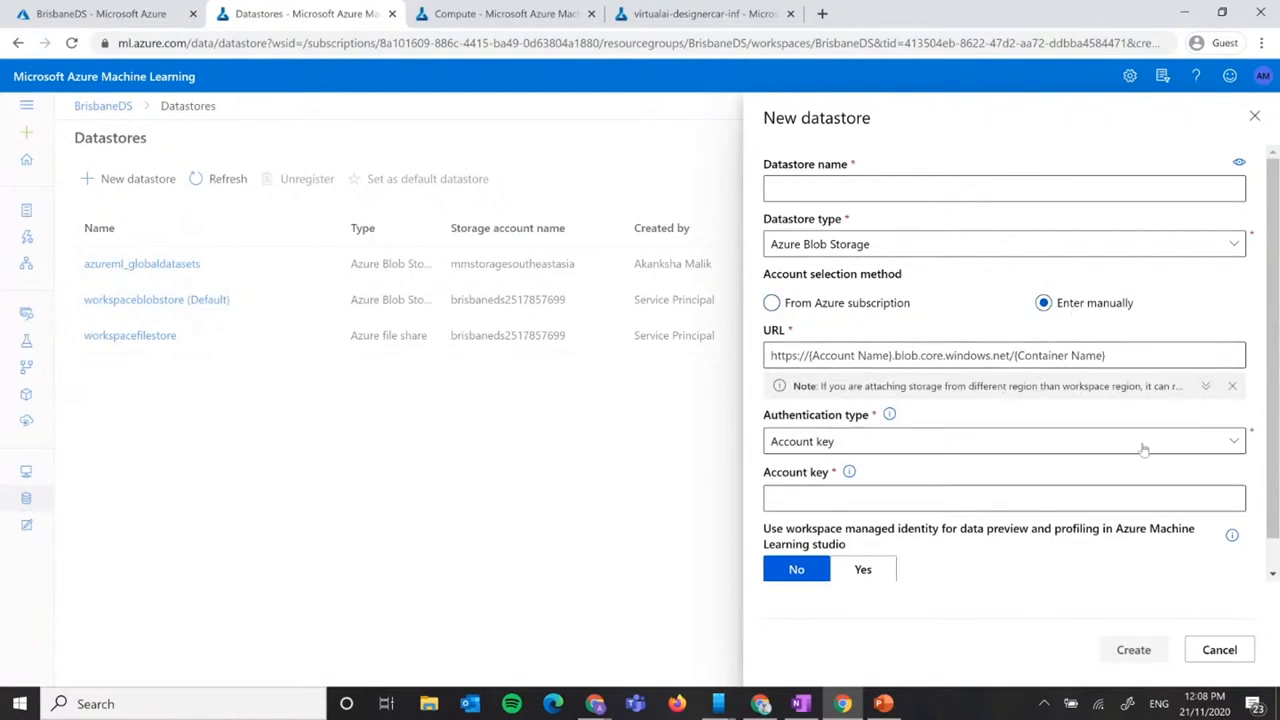
pyautogui.click(1219, 650)
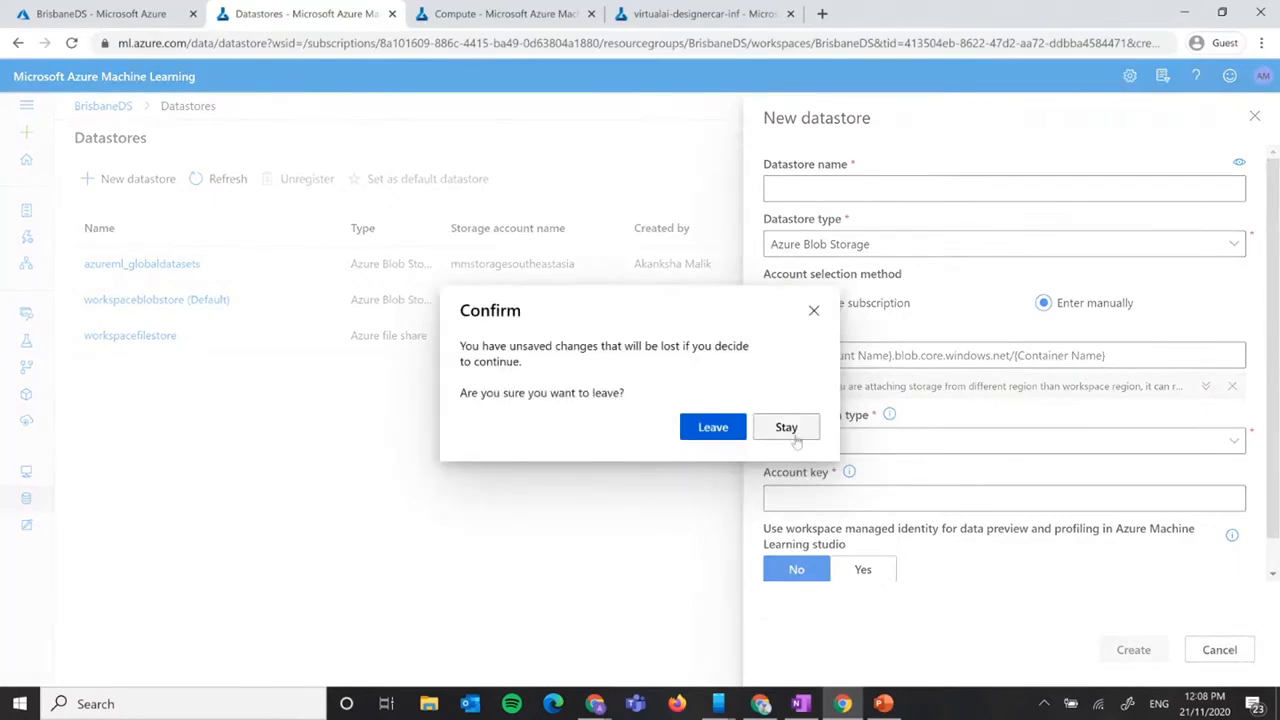
pyautogui.click(705, 428)
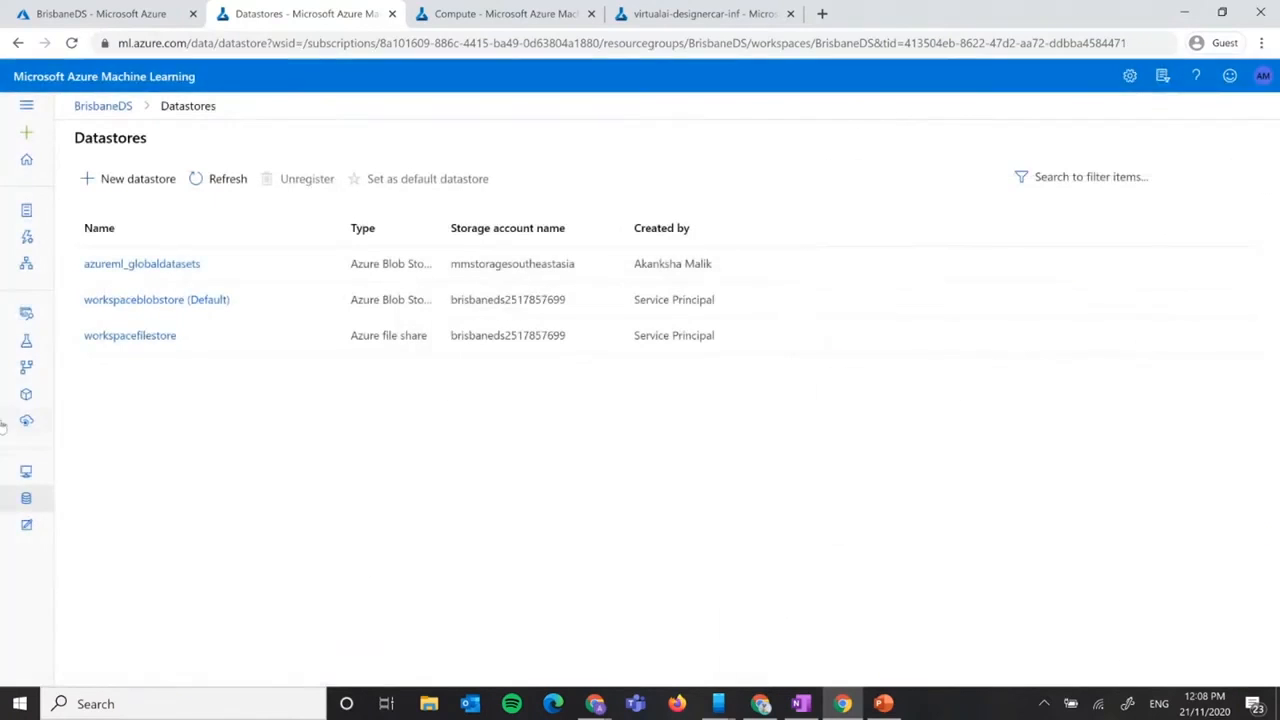
# Start creating a dataset from Open Datasets in the workspace and browse the available open datasets.
pyautogui.click(20, 320)
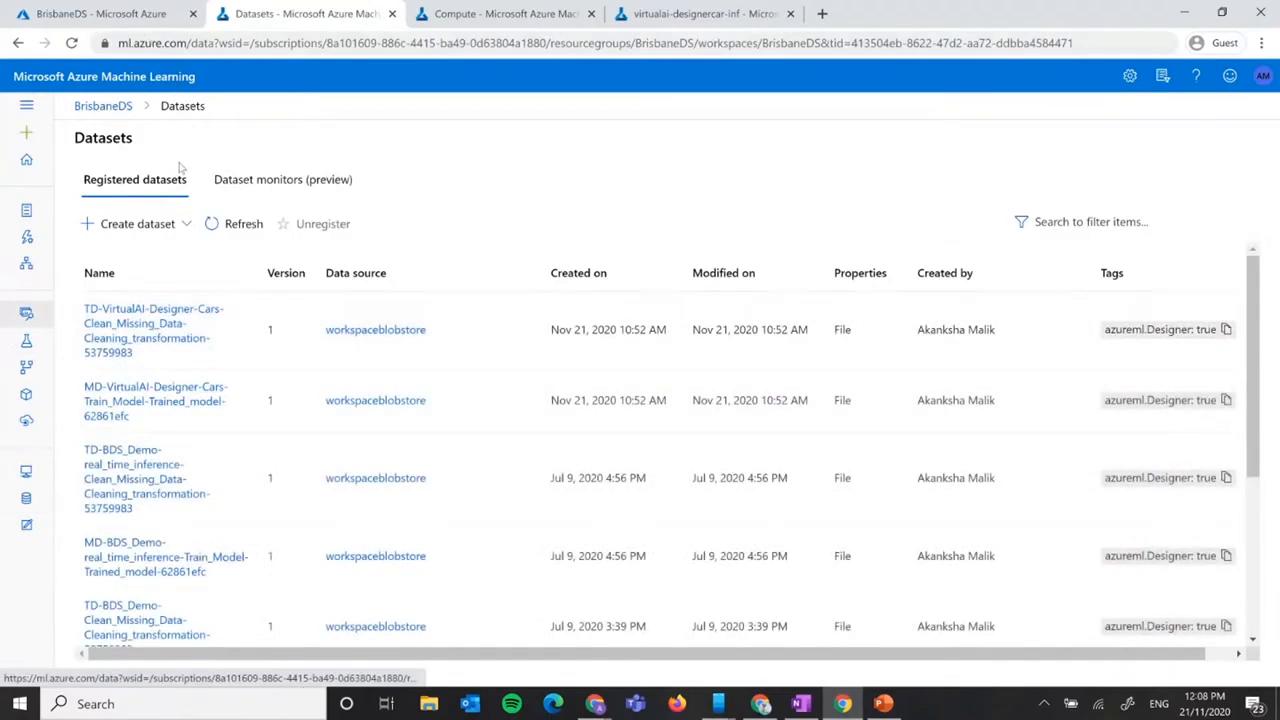
pyautogui.click(172, 228)
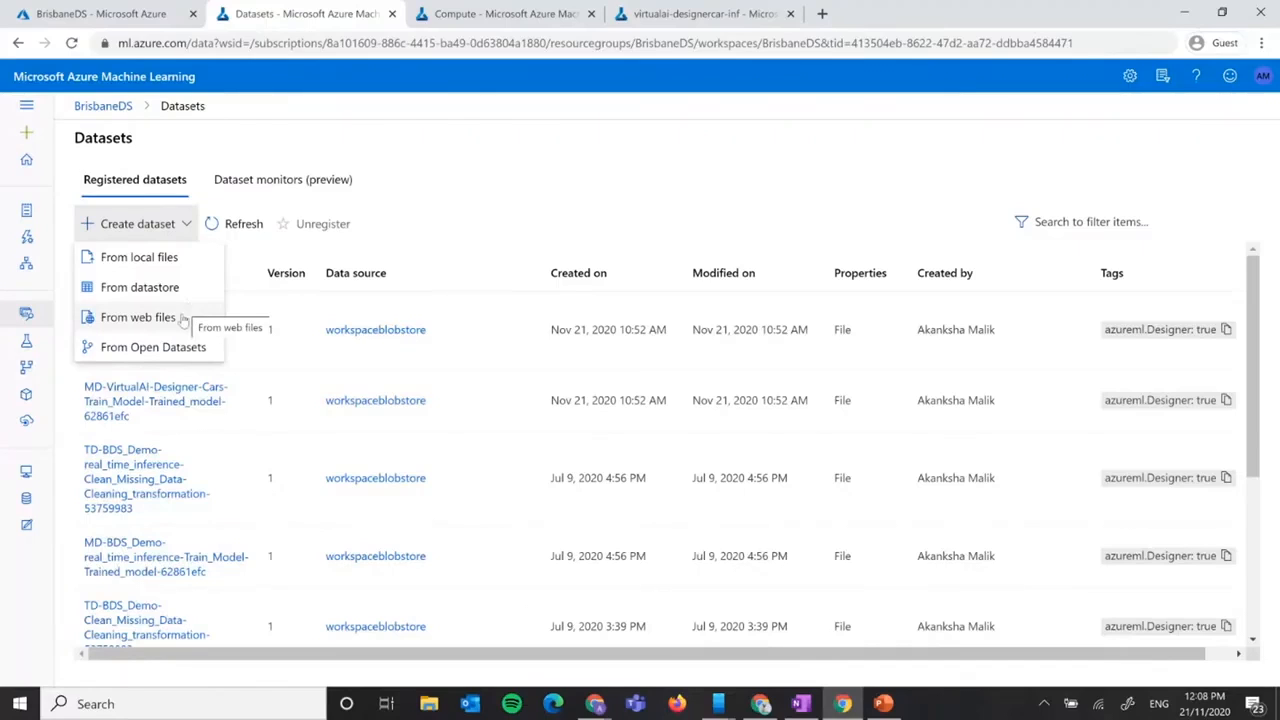
pyautogui.click(207, 348)
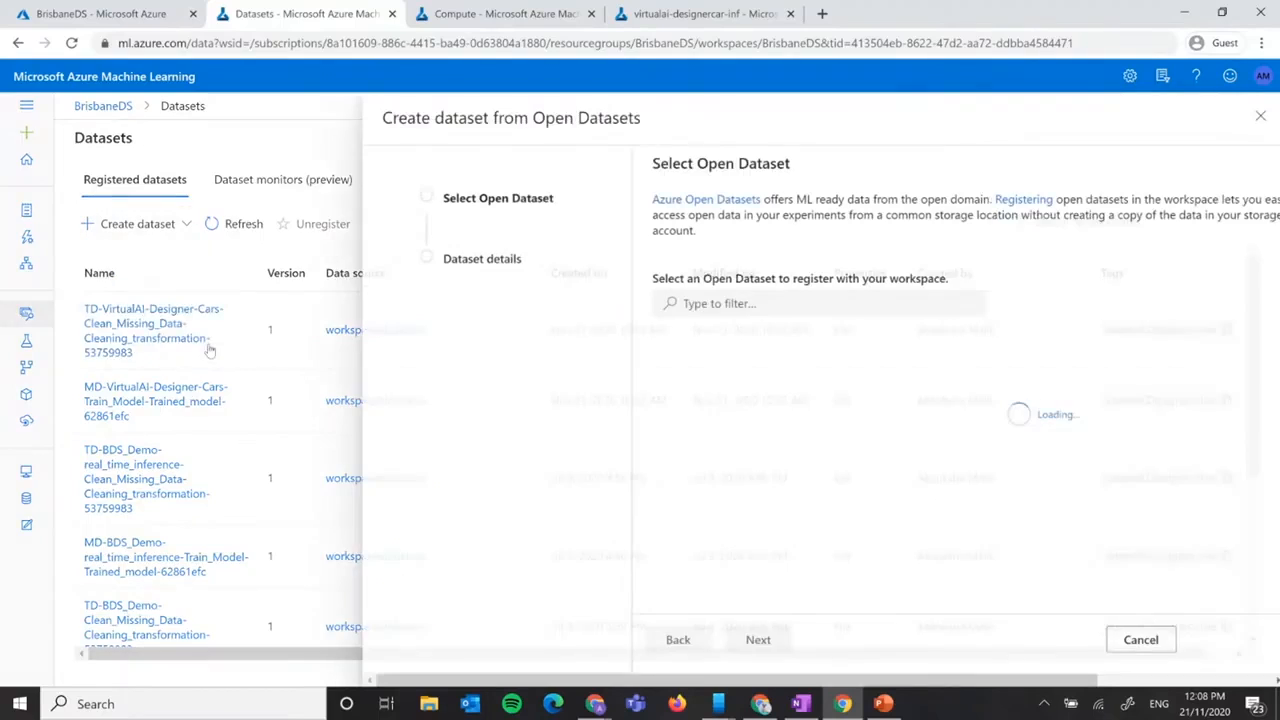
pyautogui.click(677, 314)
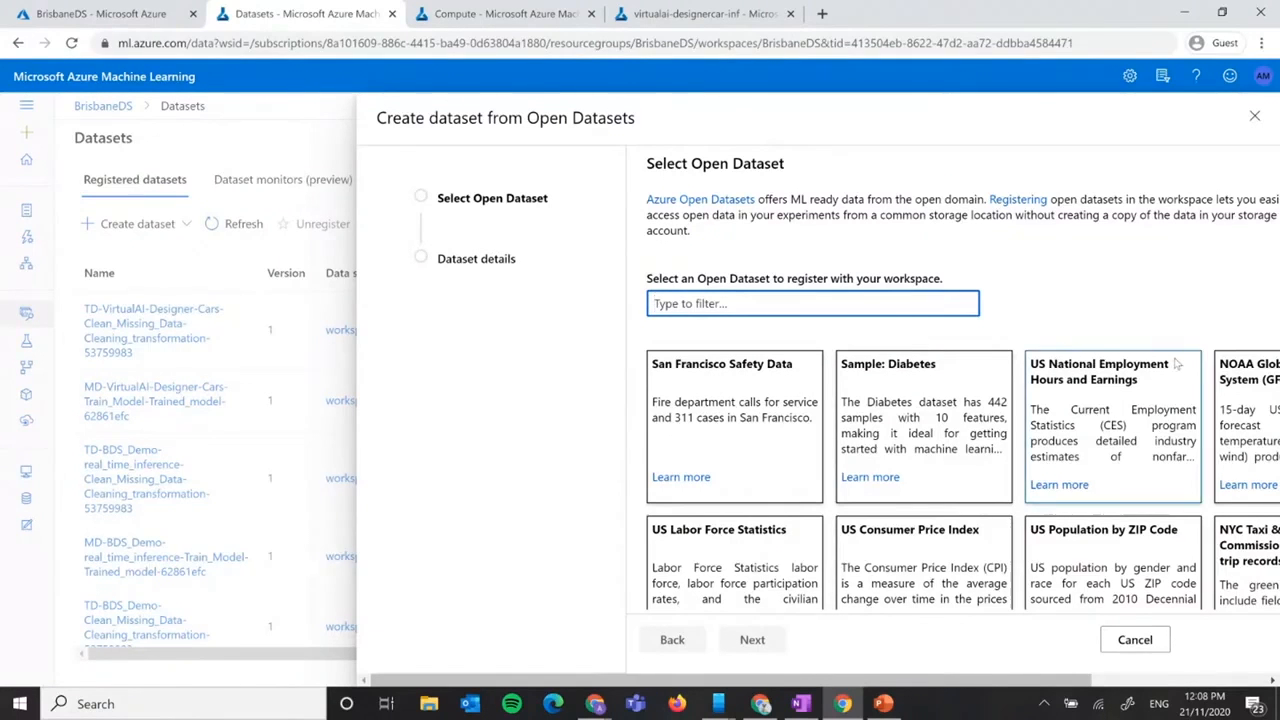
pyautogui.scroll(-5, 1176, 392)
pyautogui.scroll(-2, 1176, 392)
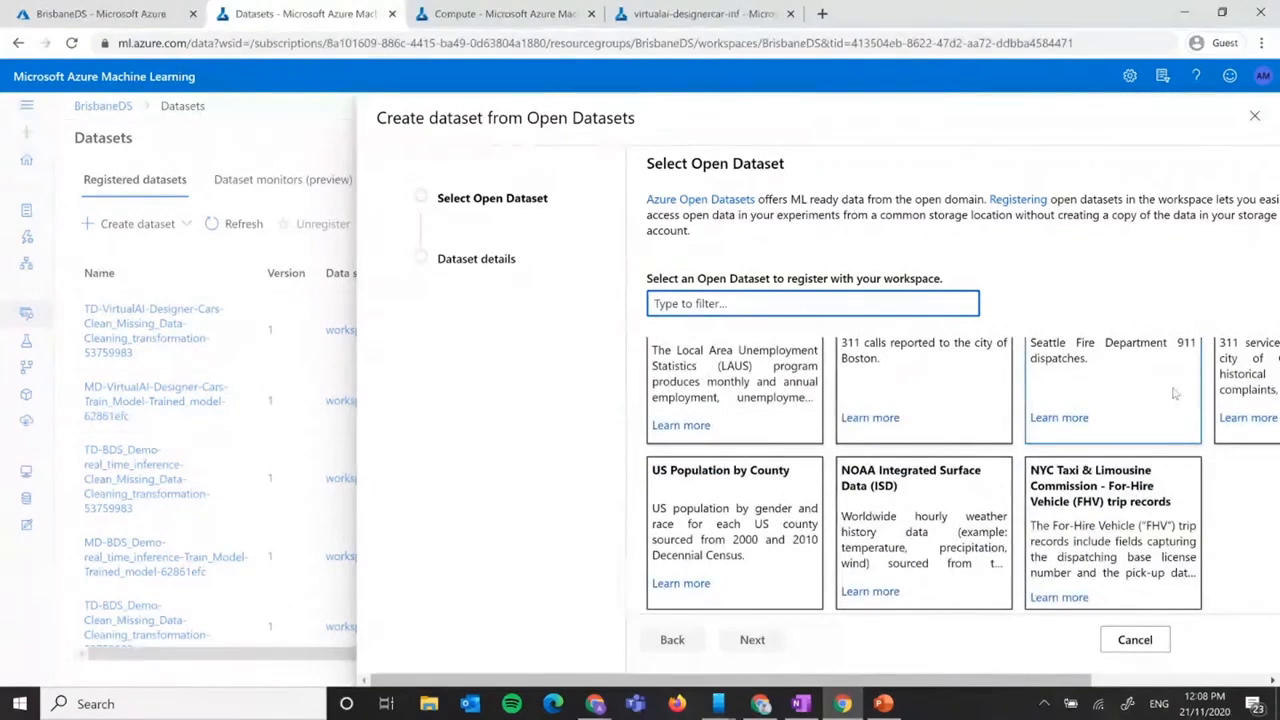
# Pick the NYC Taxi & Limousine Commission green taxi trip records, examine the dataset details and start date options, and leave without creating the dataset.
pyautogui.scroll(7, 1170, 393)
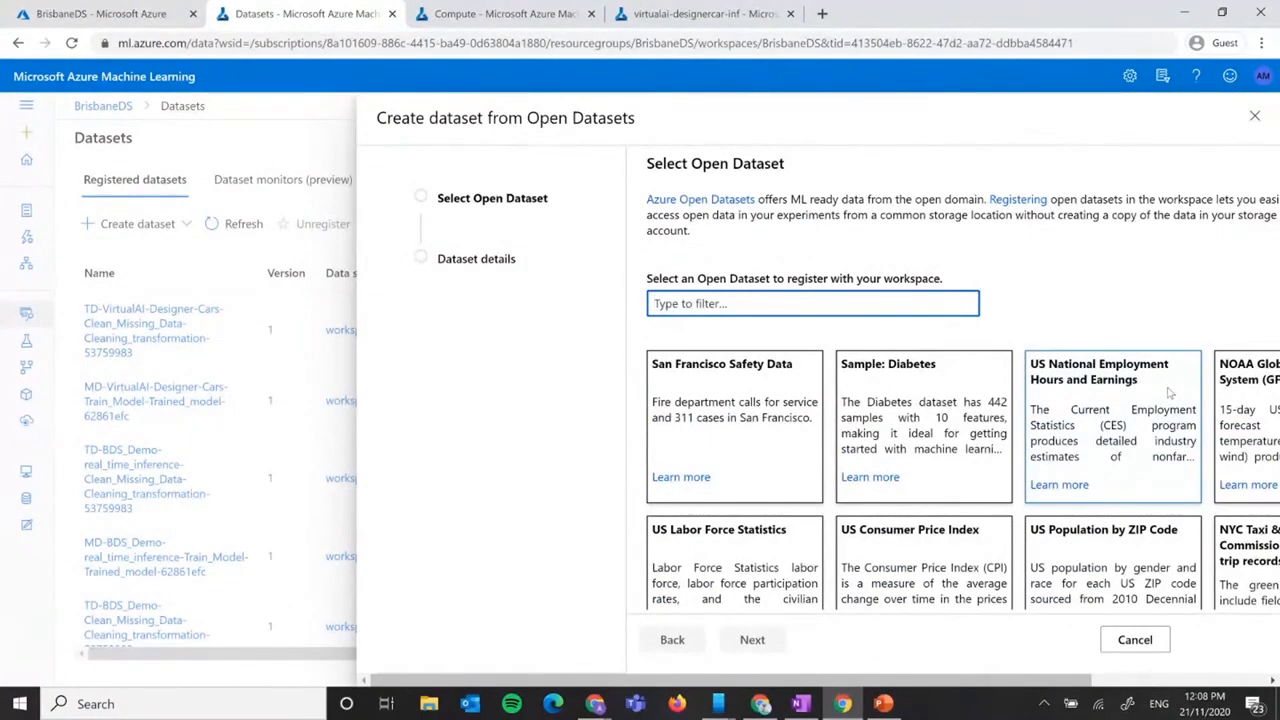
pyautogui.scroll(-2, 1170, 392)
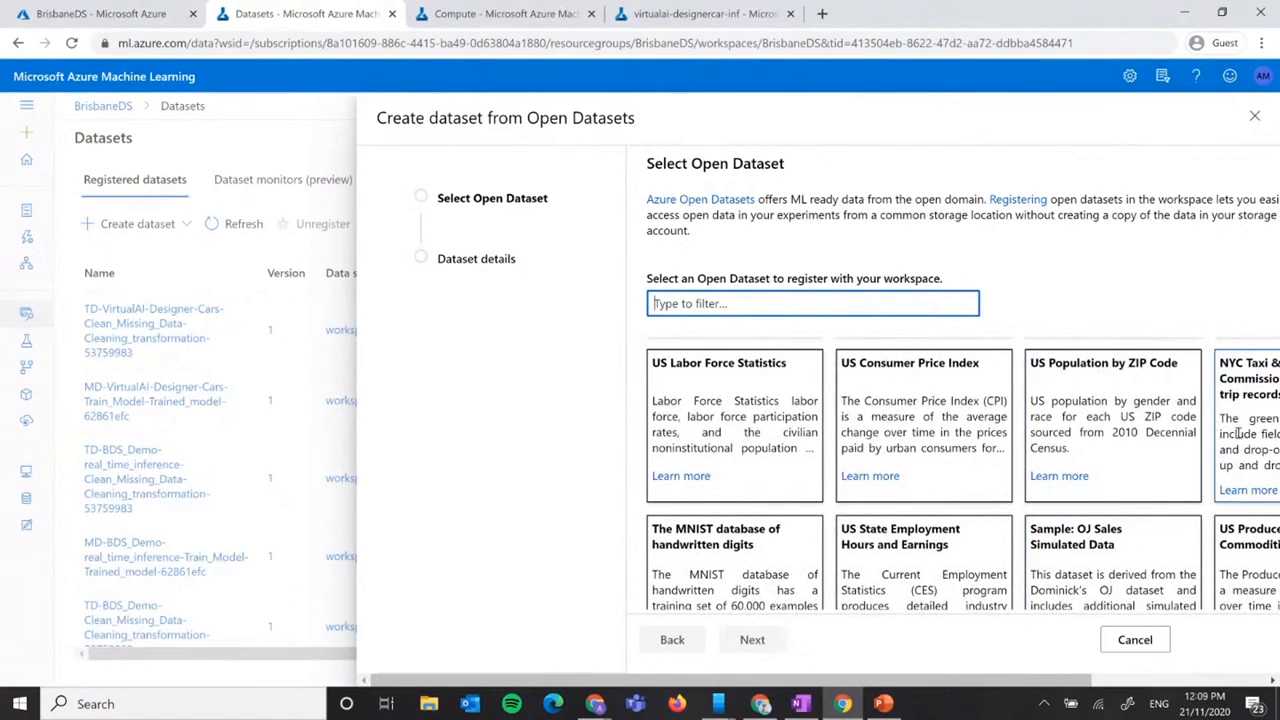
pyautogui.click(1238, 390)
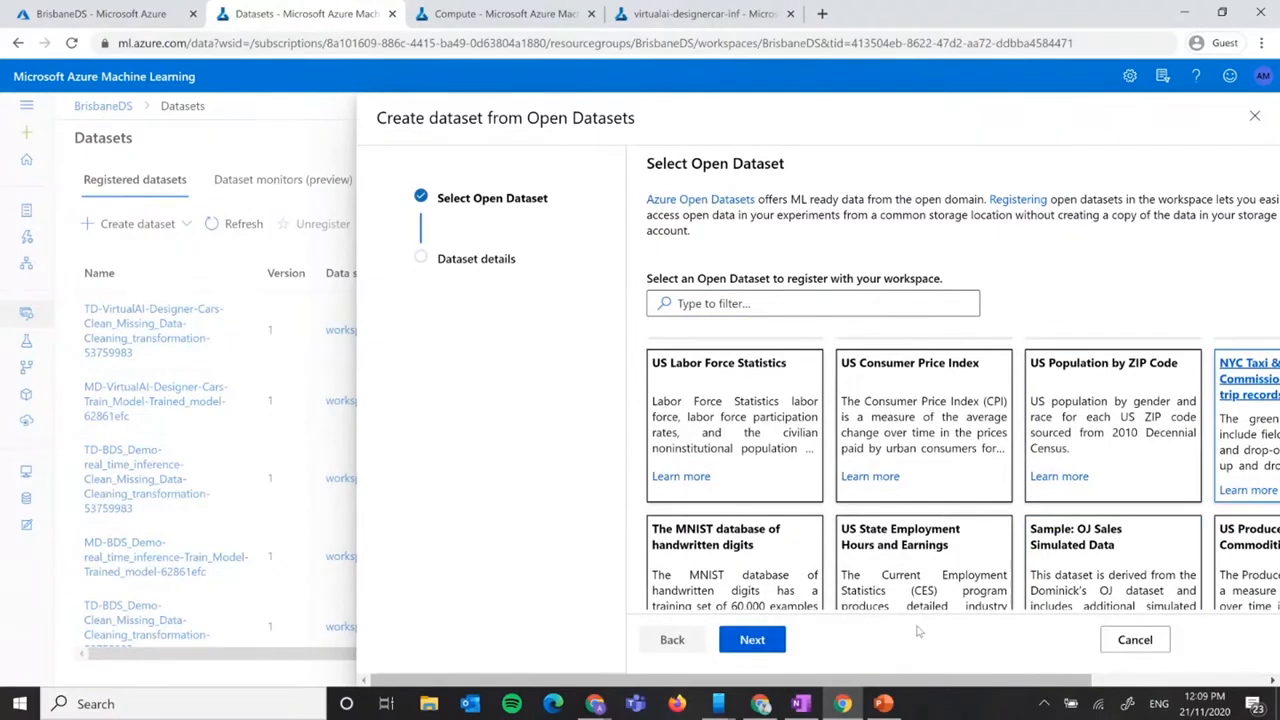
pyautogui.click(752, 639)
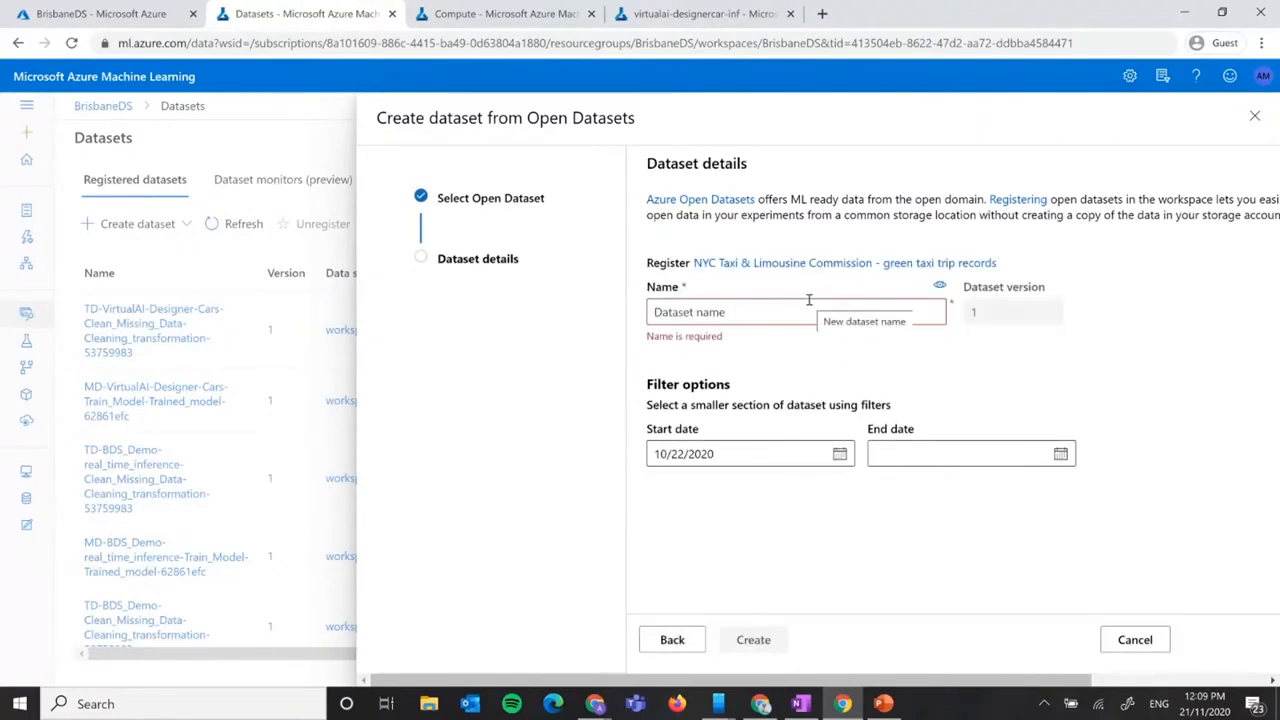
pyautogui.click(839, 454)
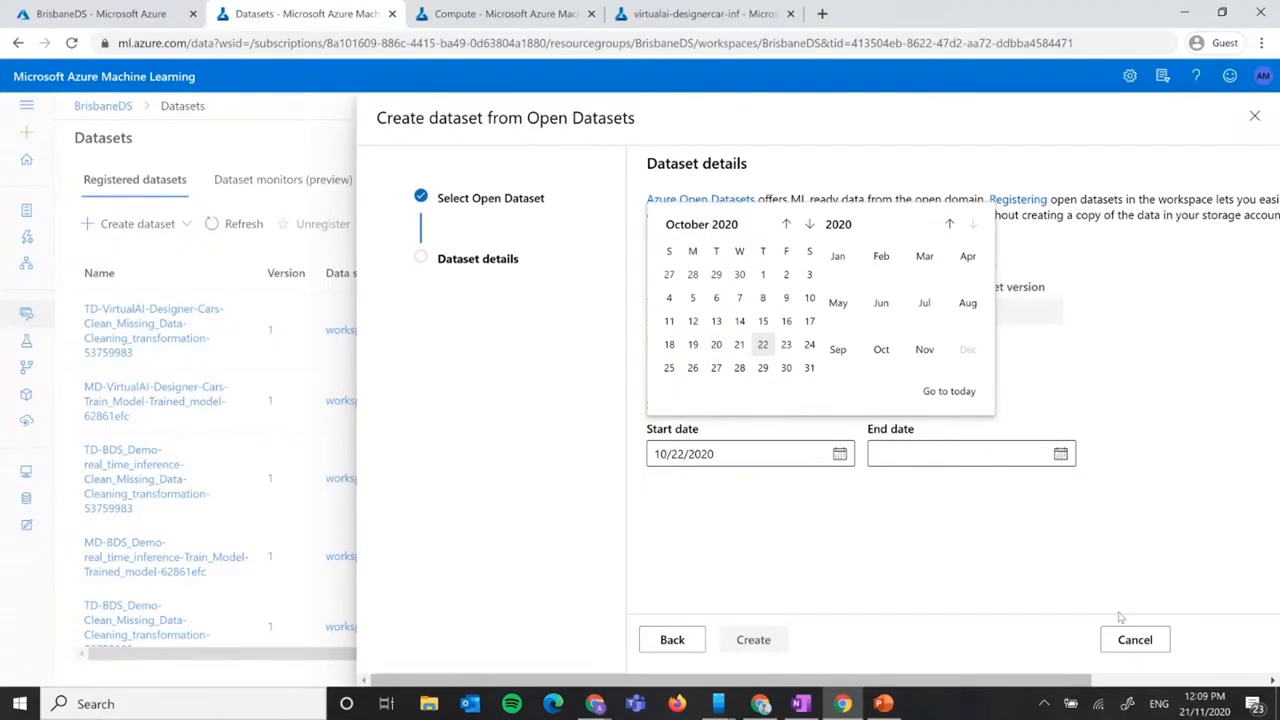
pyautogui.click(1133, 640)
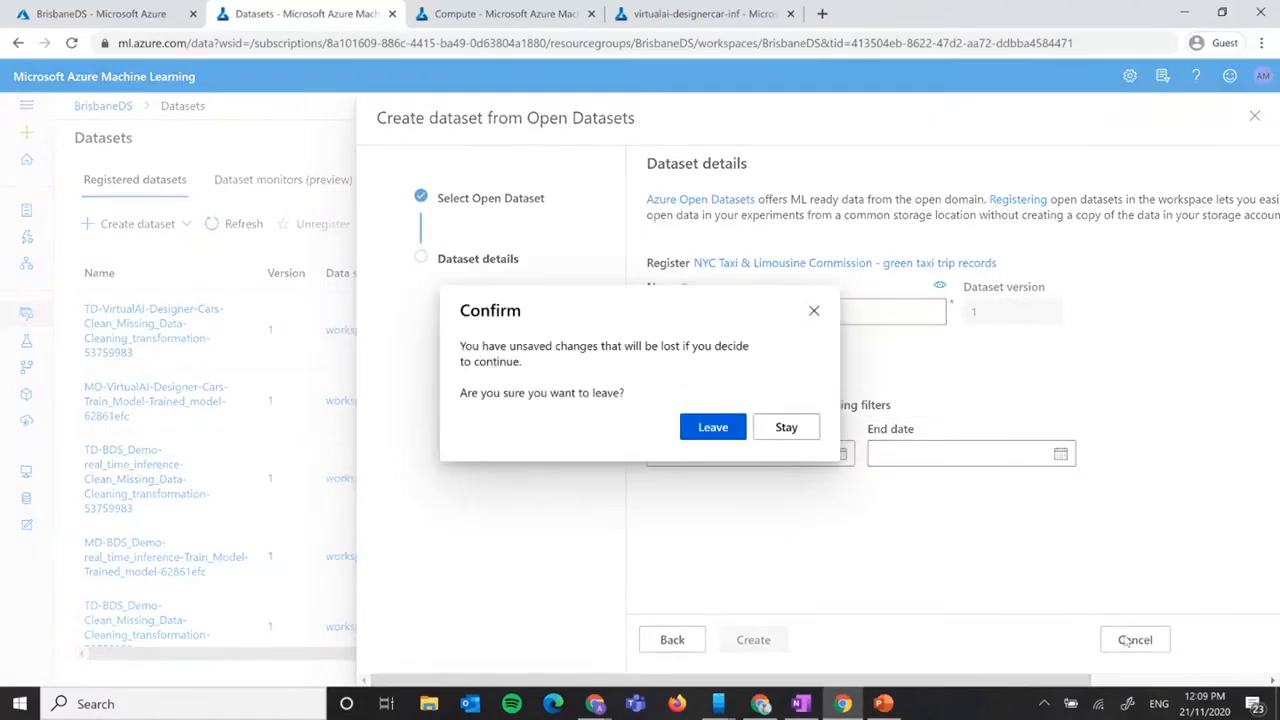
pyautogui.click(734, 428)
# Open the registered NYC_Green dataset and review its attributes.
pyautogui.scroll(-3, 290, 452)
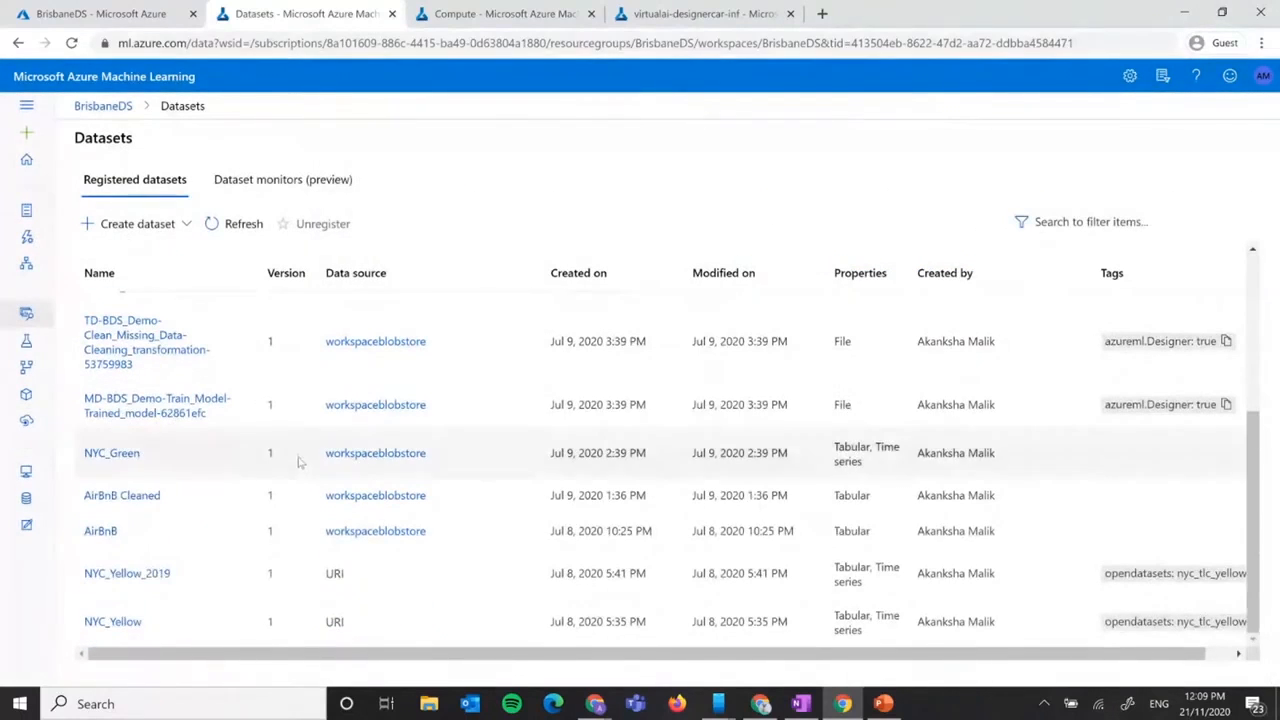
pyautogui.click(126, 457)
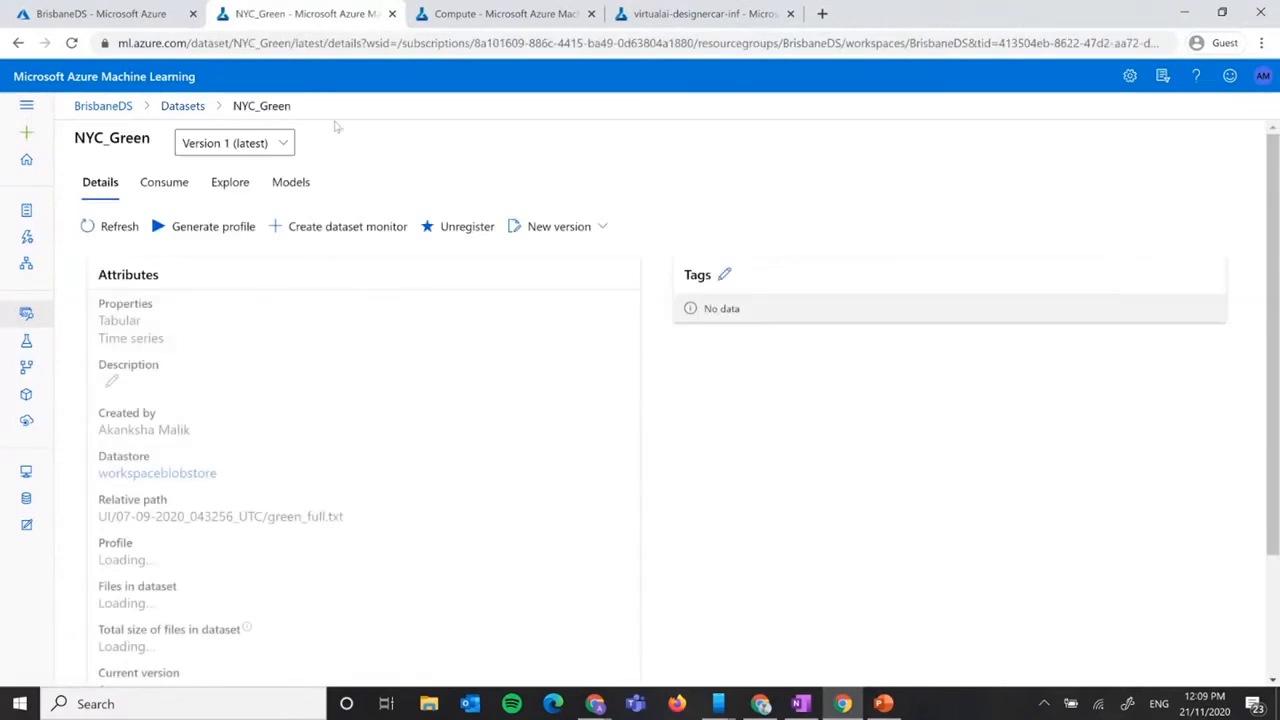
pyautogui.scroll(-2, 686, 363)
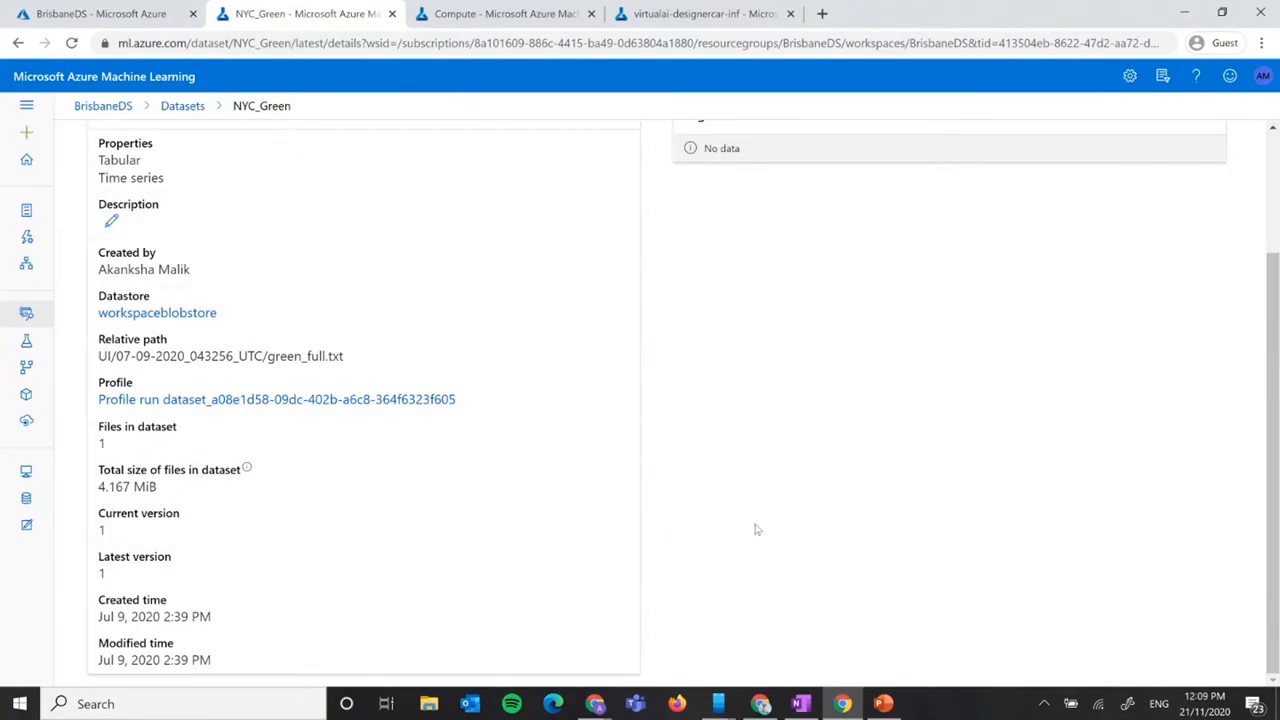
pyautogui.scroll(2, 331, 390)
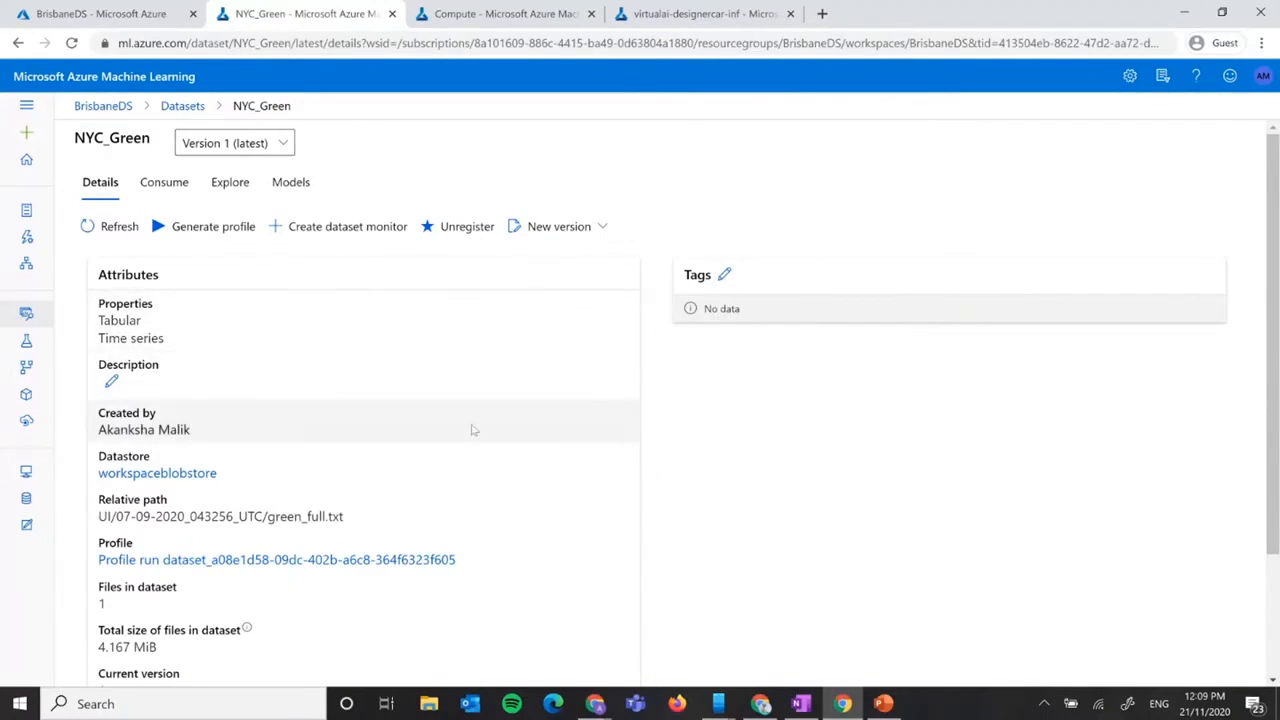
# Start a new Automated ML run using the NYC_Green dataset, checking the options for creating a dataset.
pyautogui.click(26, 236)
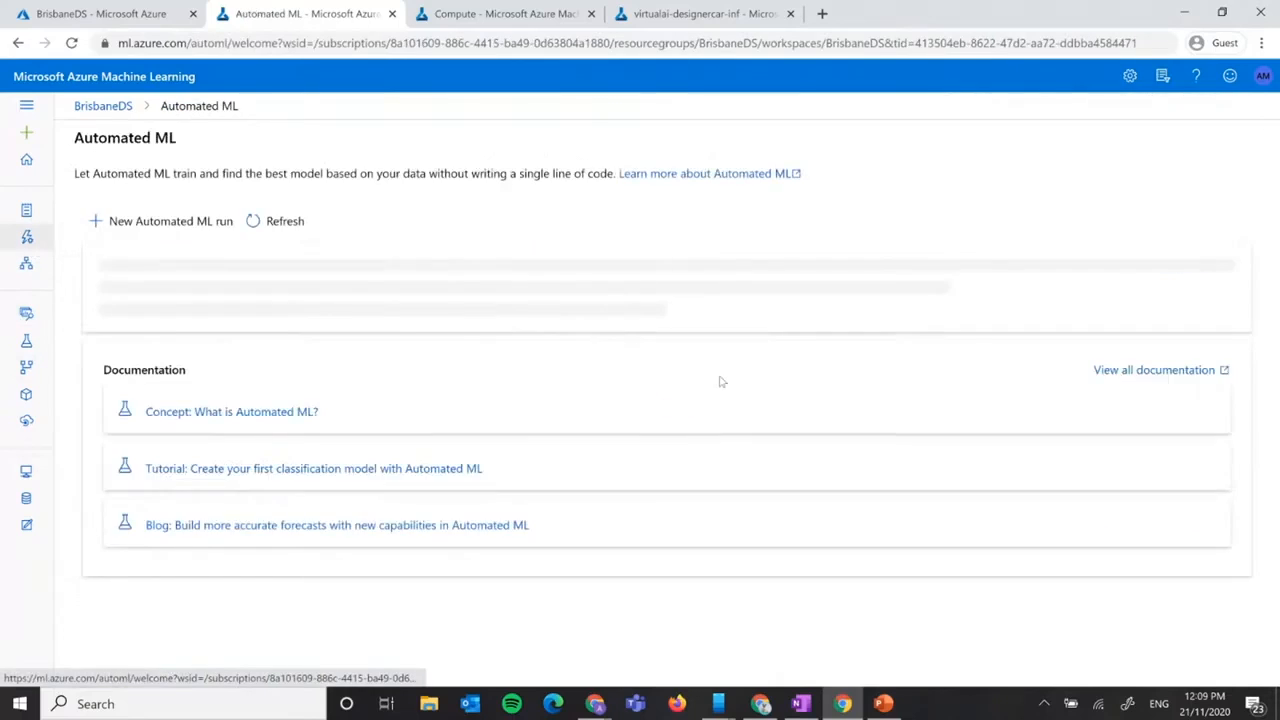
pyautogui.click(168, 221)
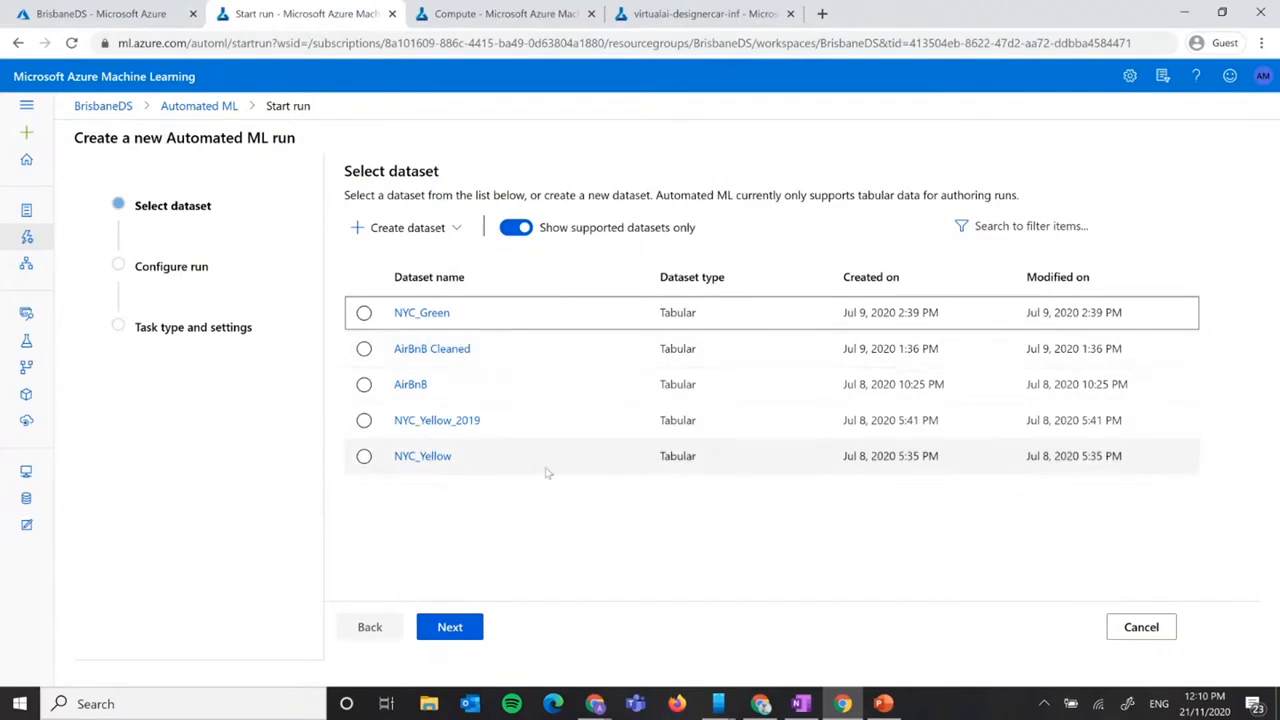
pyautogui.click(441, 230)
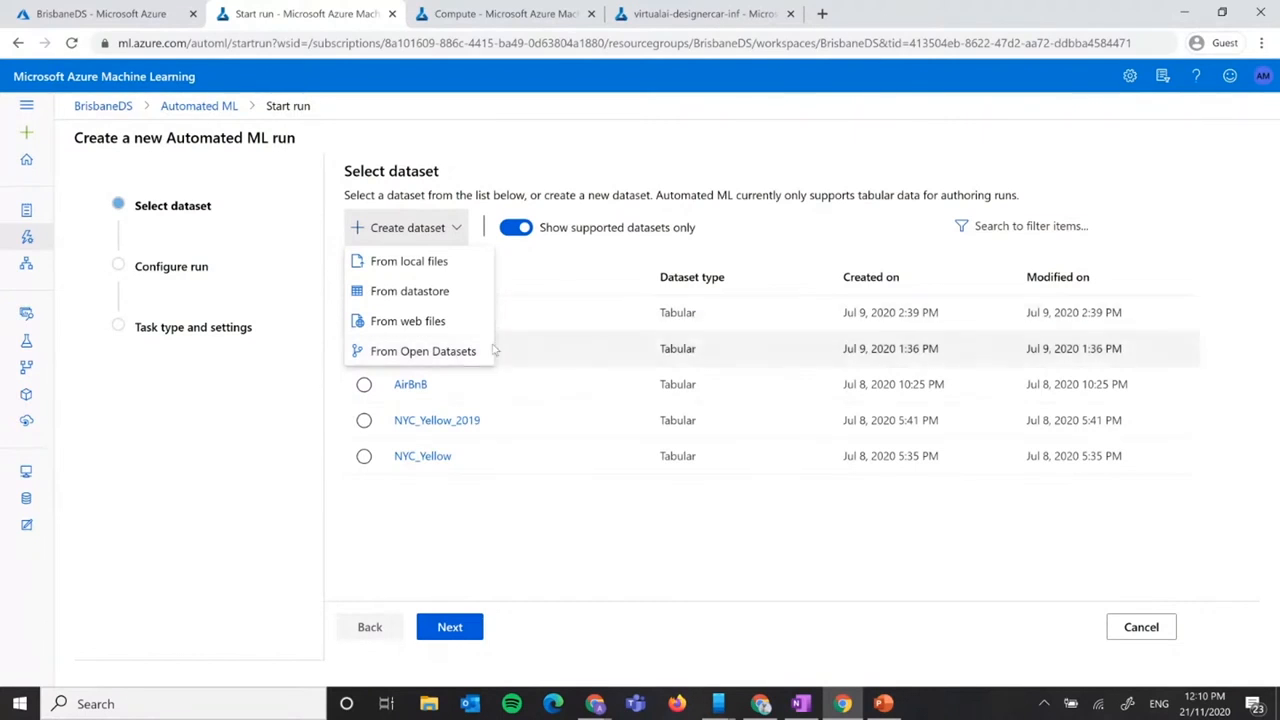
pyautogui.click(578, 611)
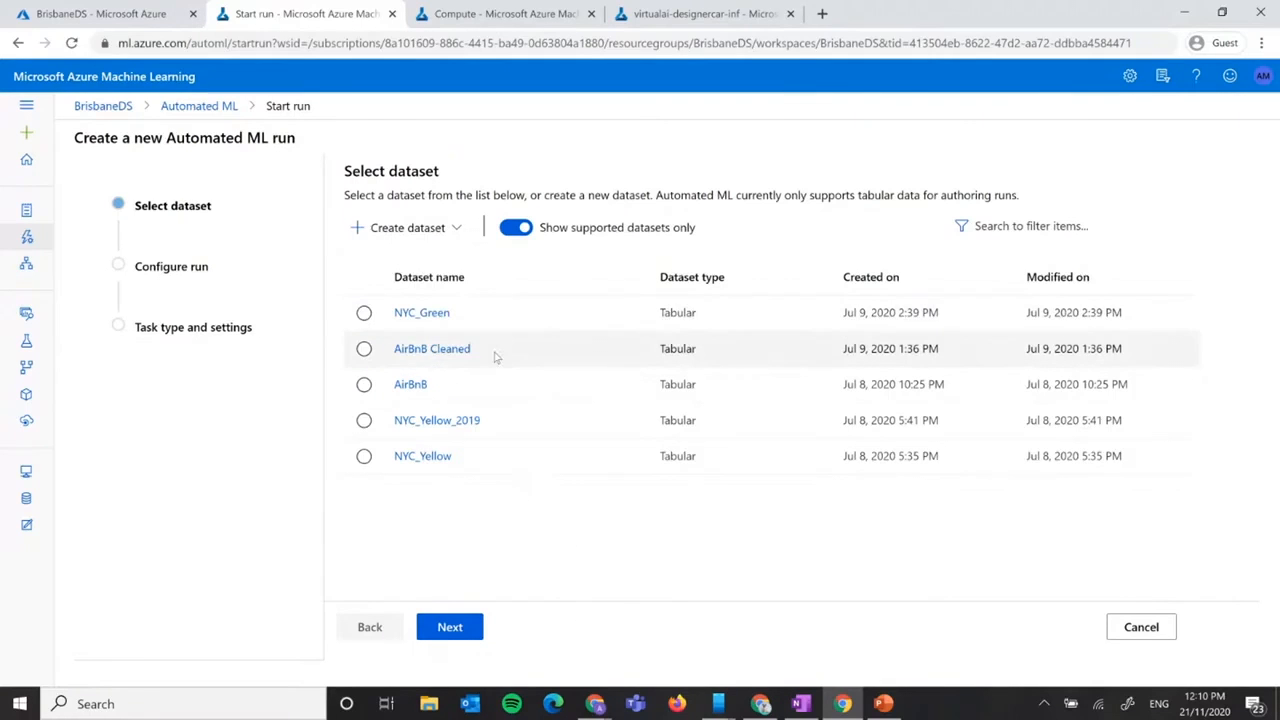
pyautogui.click(365, 314)
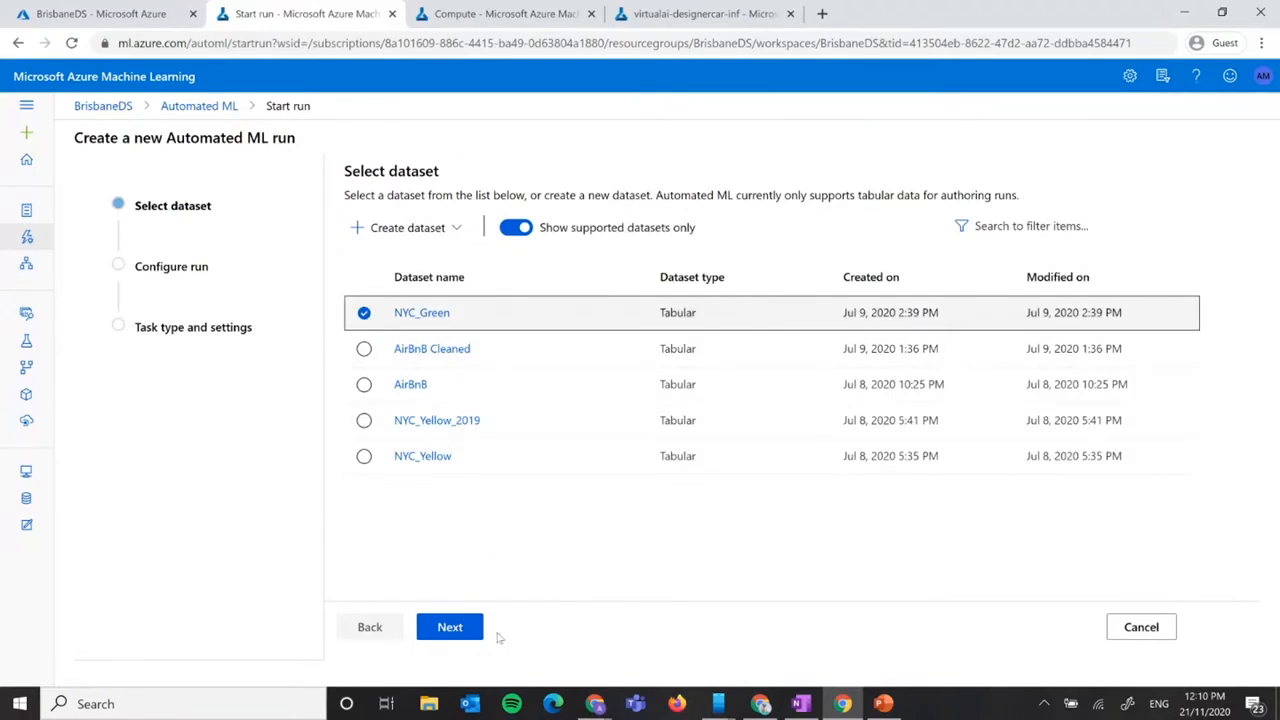
pyautogui.click(450, 627)
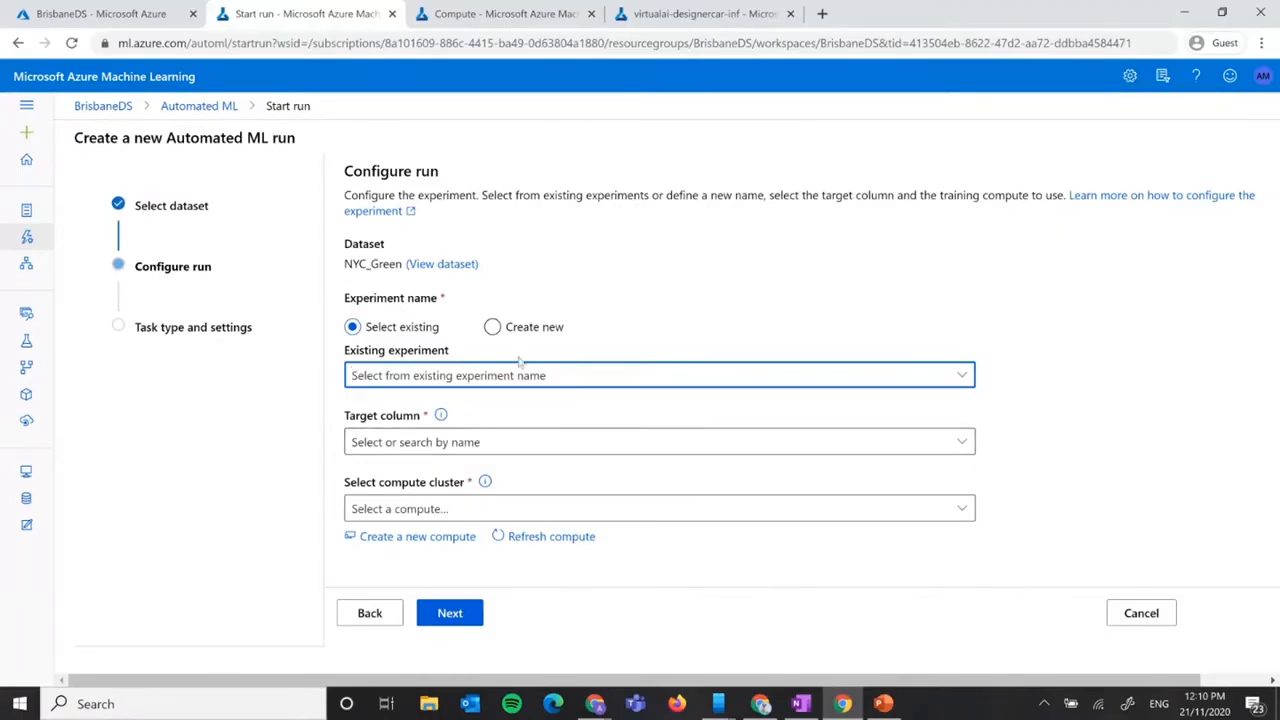
# Set the run's target column to tipAmount and its compute cluster to bds-cluster.
pyautogui.click(508, 438)
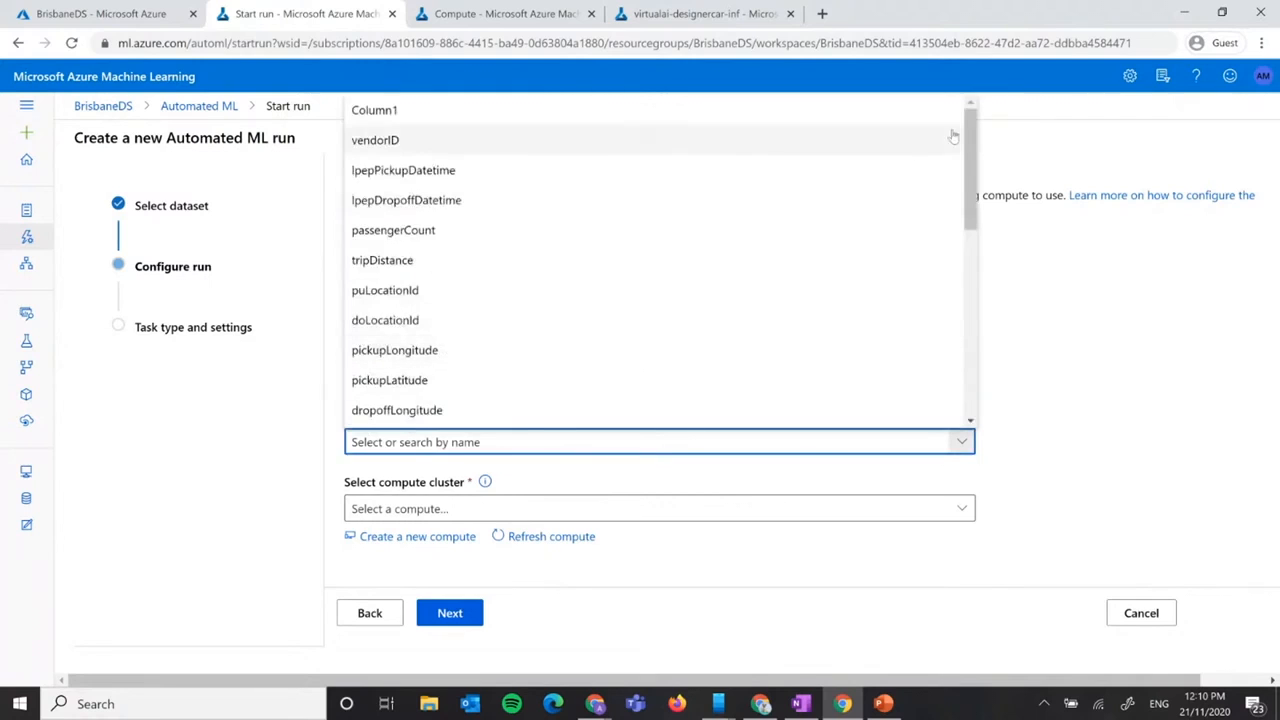
pyautogui.scroll(-2, 631, 126)
pyautogui.scroll(-4, 533, 291)
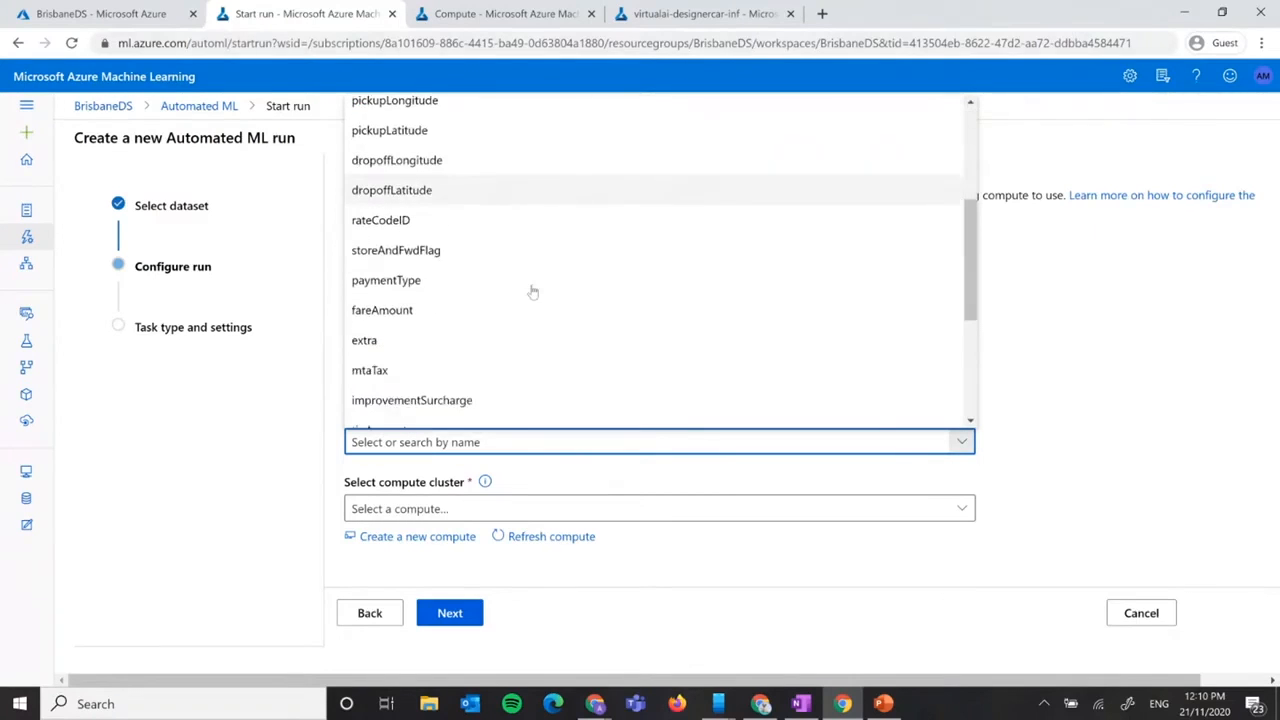
pyautogui.click(437, 280)
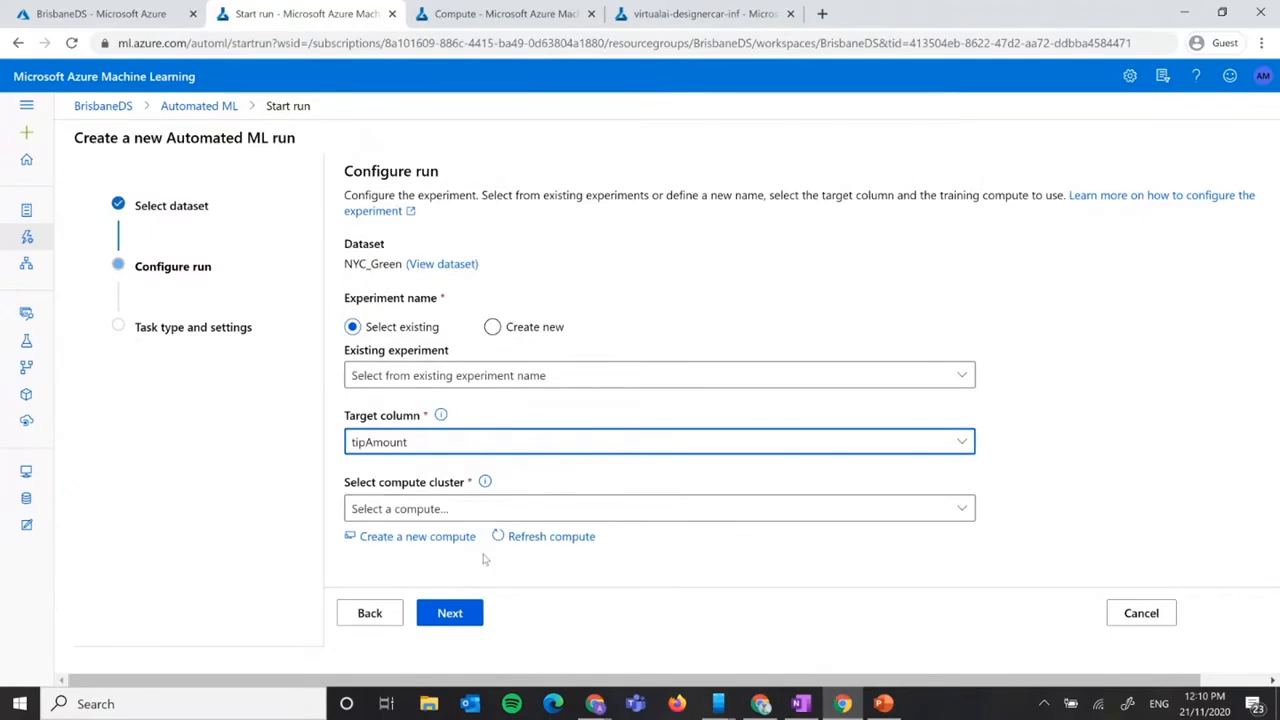
pyautogui.click(459, 511)
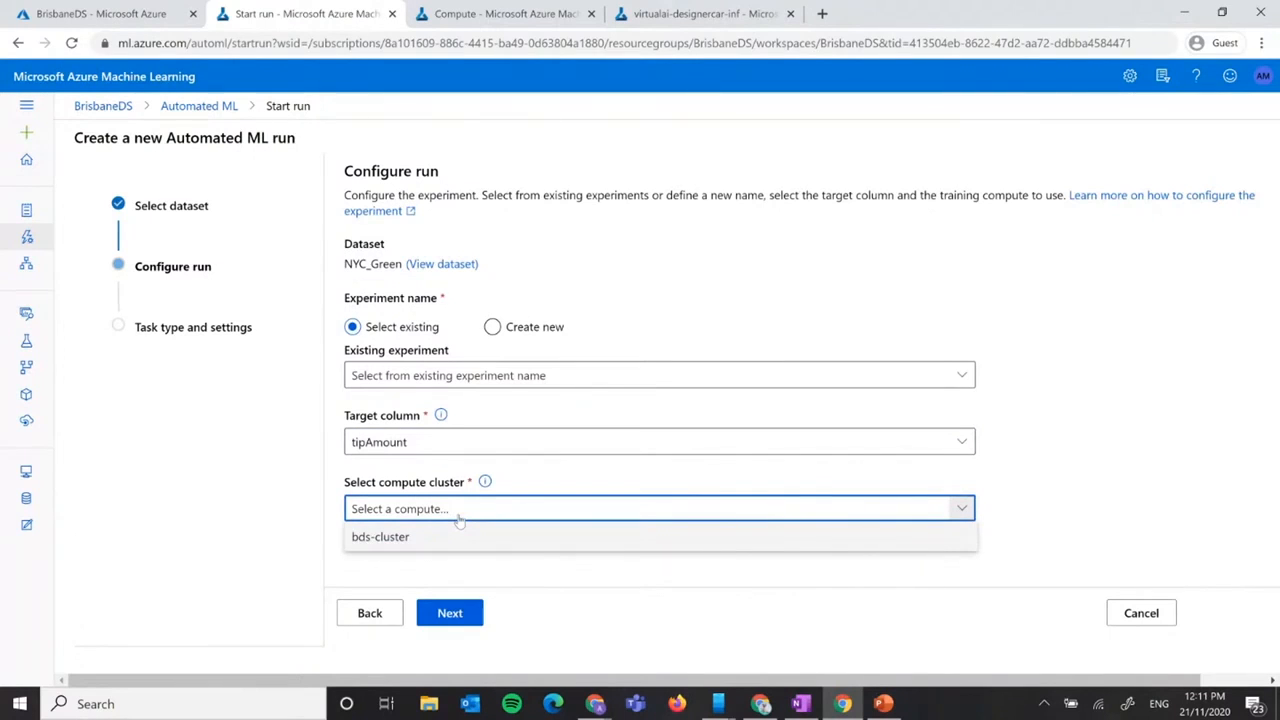
pyautogui.click(660, 506)
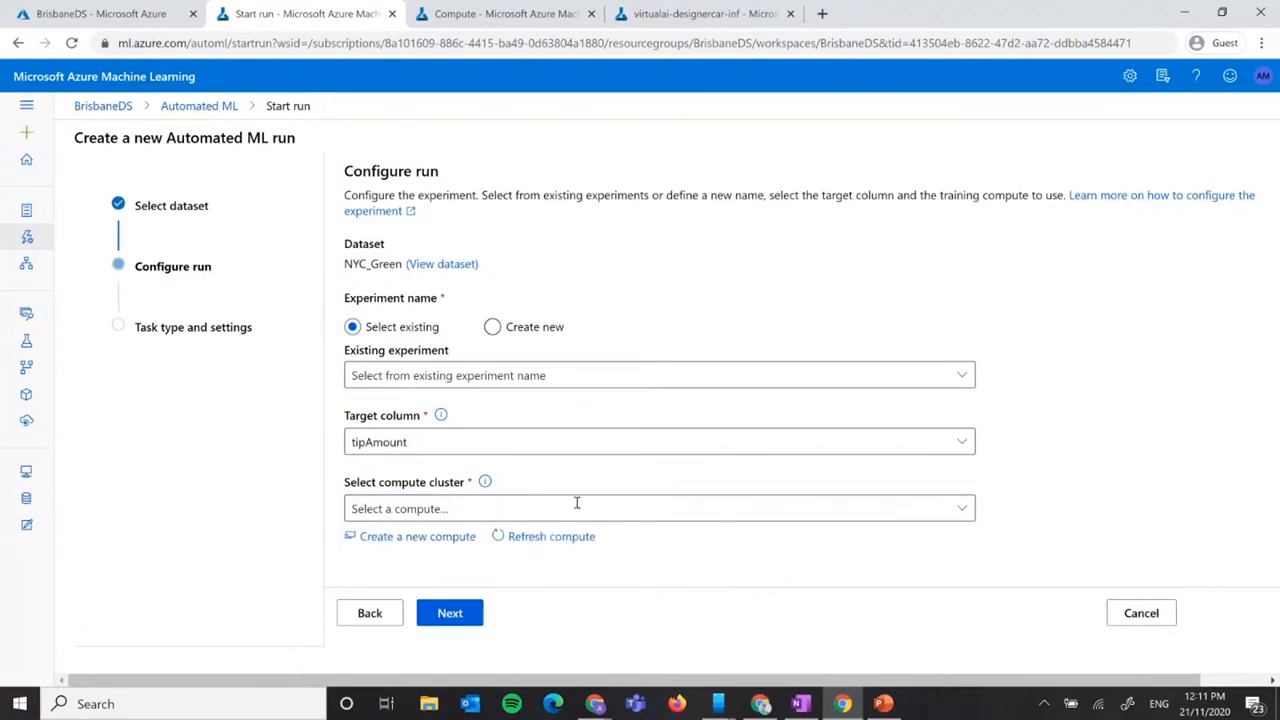
pyautogui.click(432, 512)
pyautogui.click(440, 538)
pyautogui.click(446, 608)
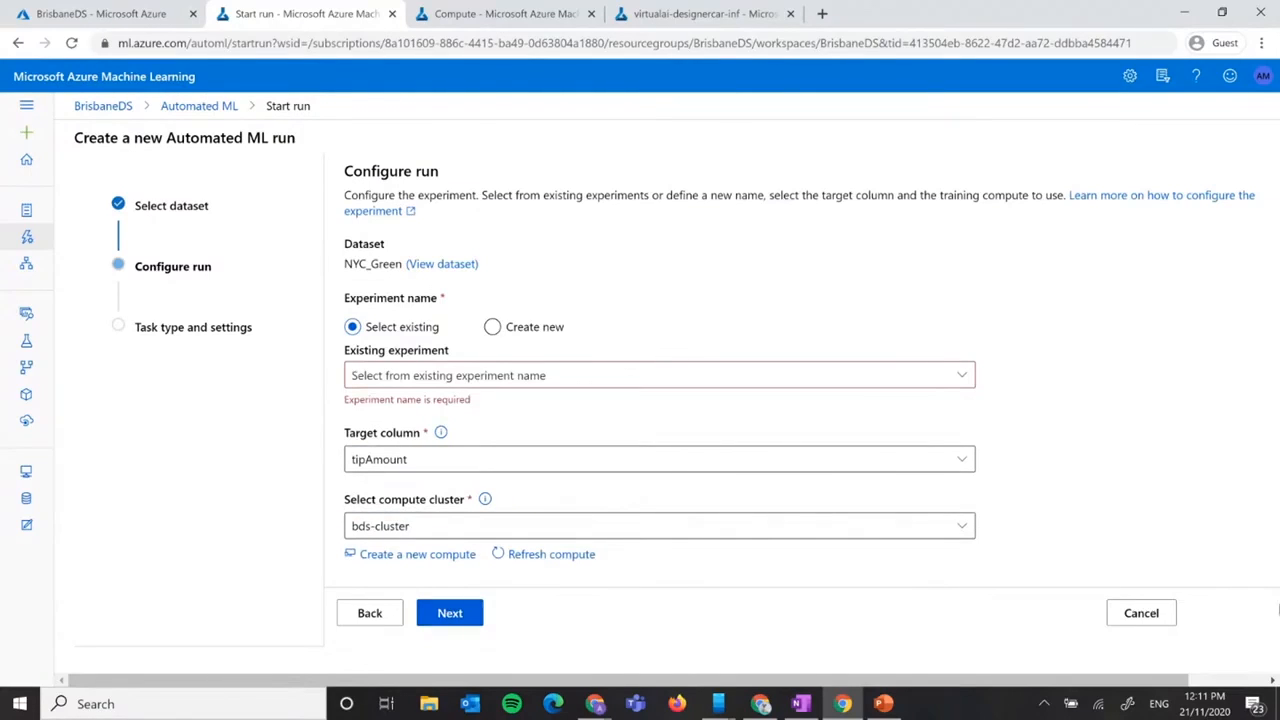
# Assign the run to a new experiment named test and proceed to the task type settings.
pyautogui.click(740, 375)
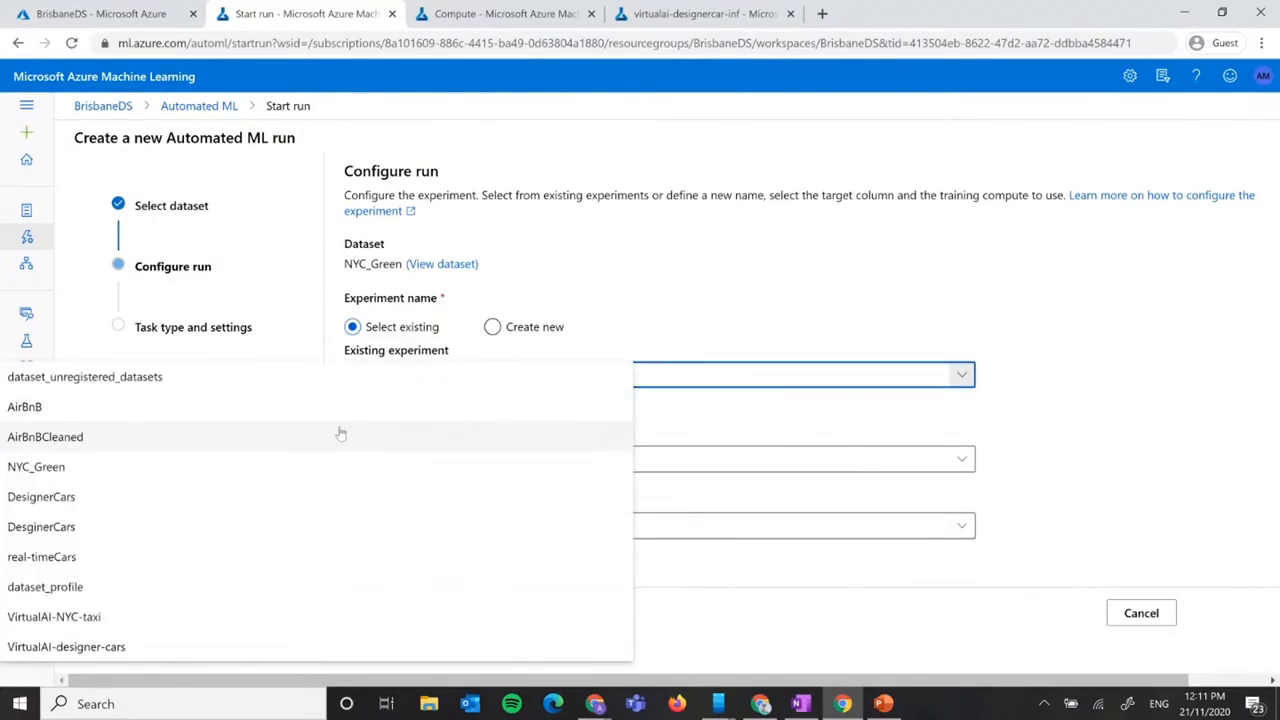
pyautogui.click(549, 366)
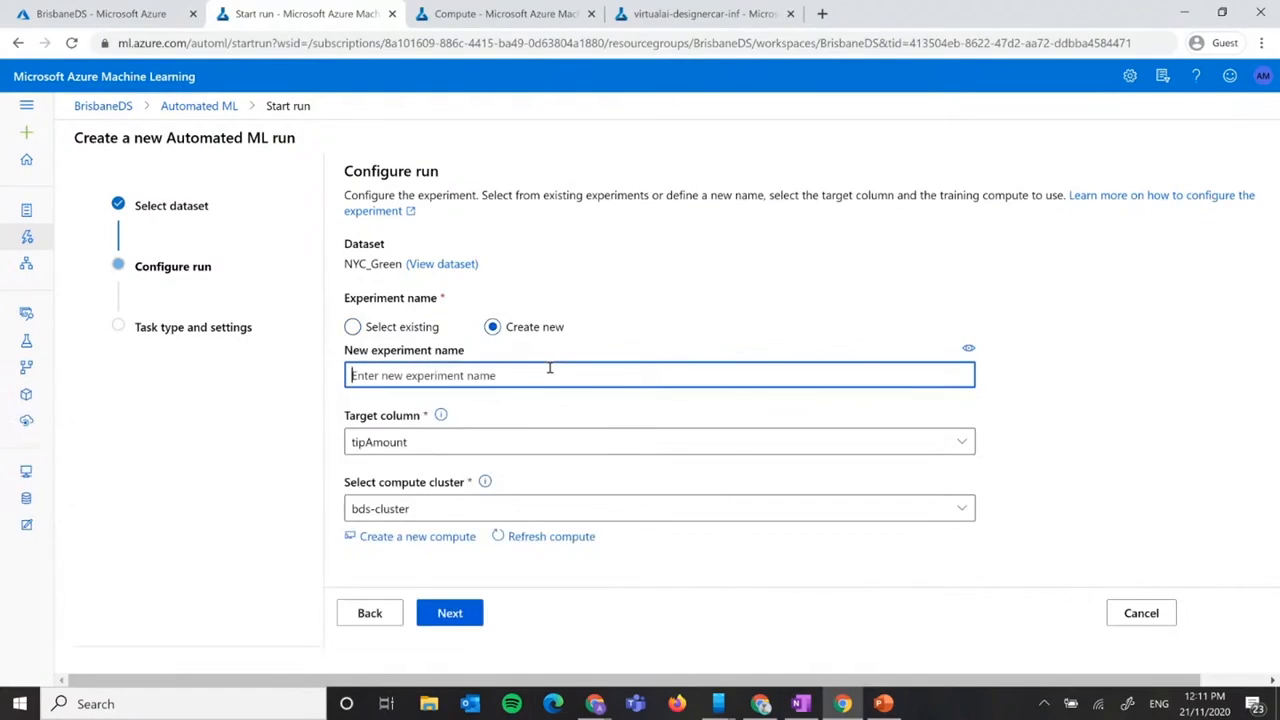
pyautogui.write('test')
pyautogui.click(846, 280)
pyautogui.click(451, 612)
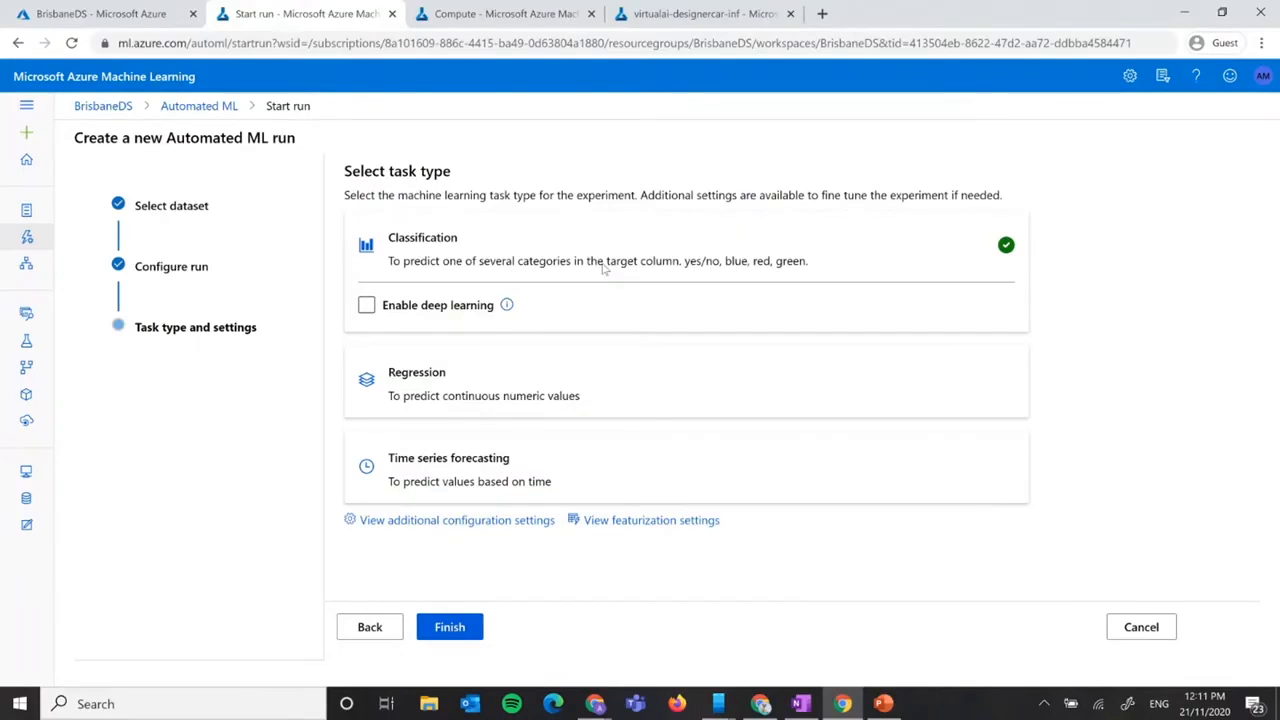
# Choose Regression as the task type, and cancel creating the new Automated ML run.
pyautogui.click(631, 371)
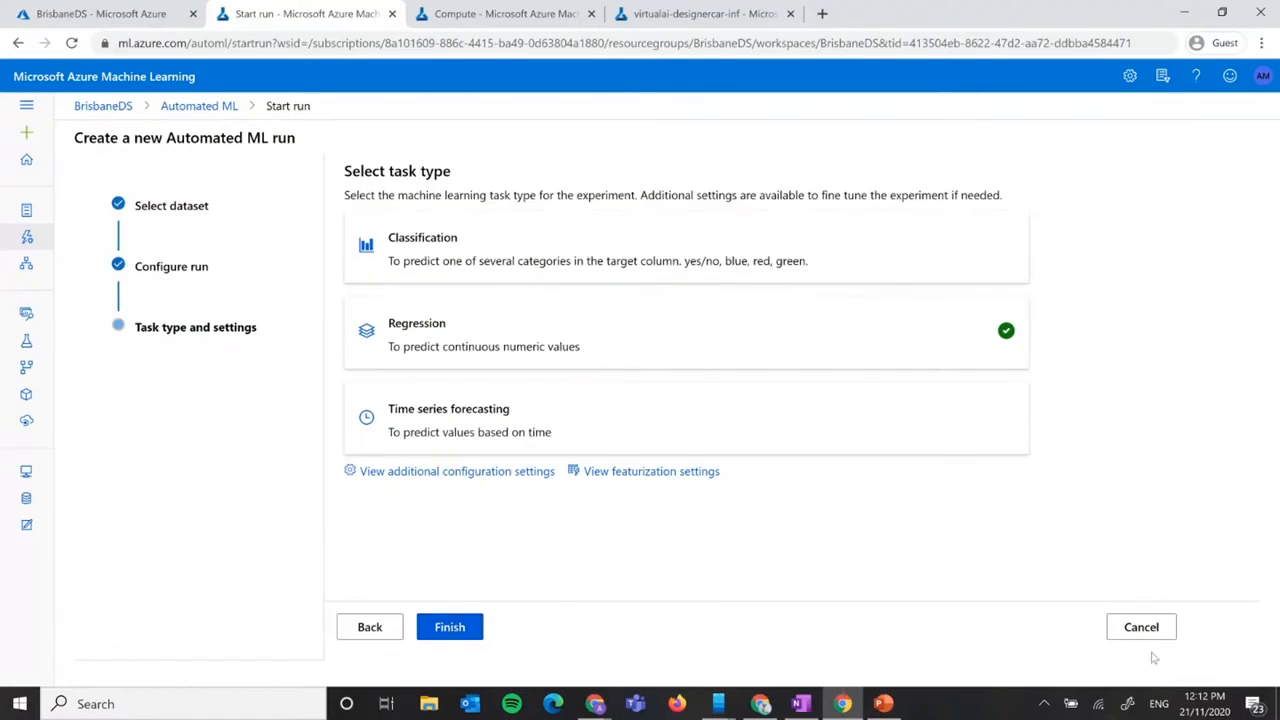
pyautogui.click(1141, 628)
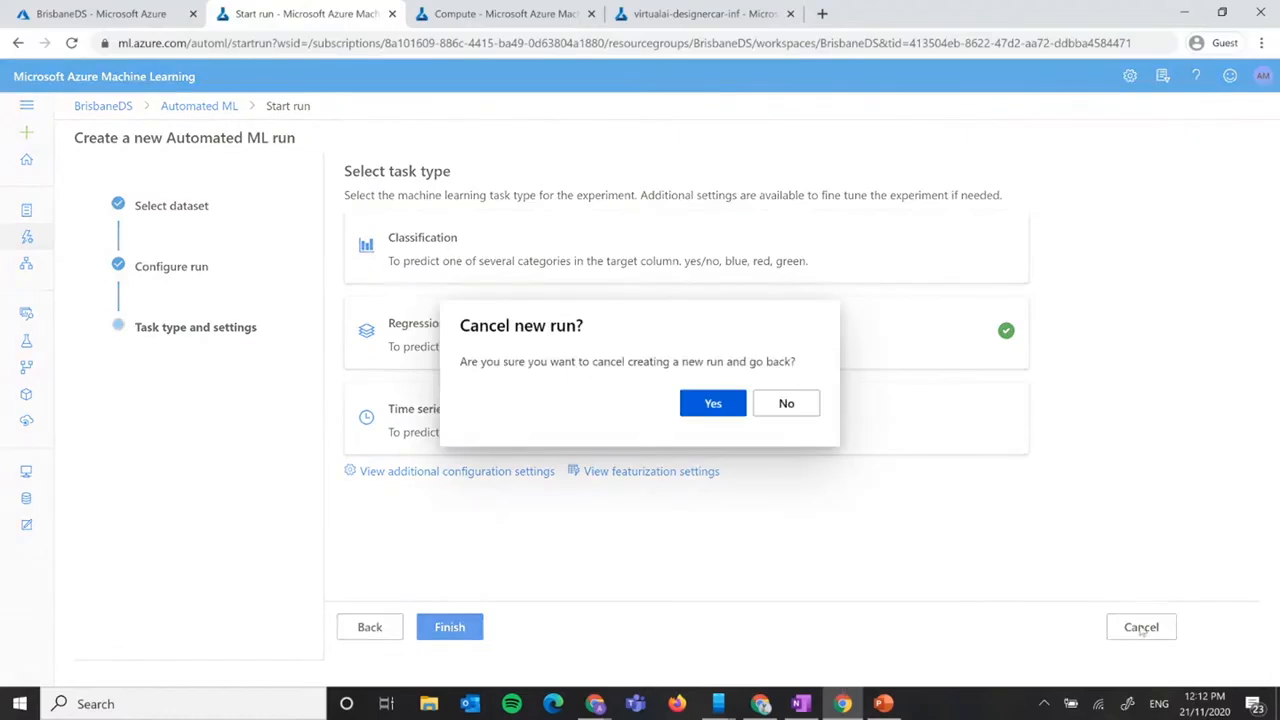
pyautogui.click(712, 404)
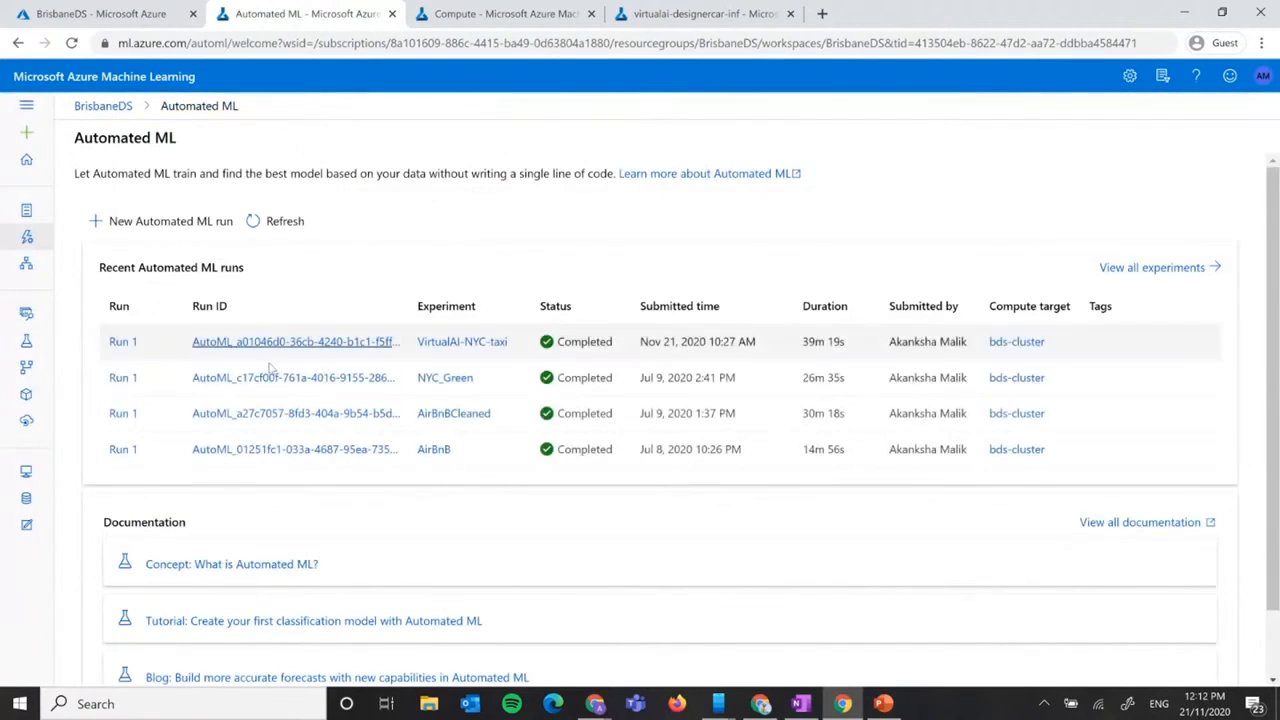
# Open Run 1 of the VirtualAI-NYC-taxi experiment and view the summary of its best model.
pyautogui.click(460, 342)
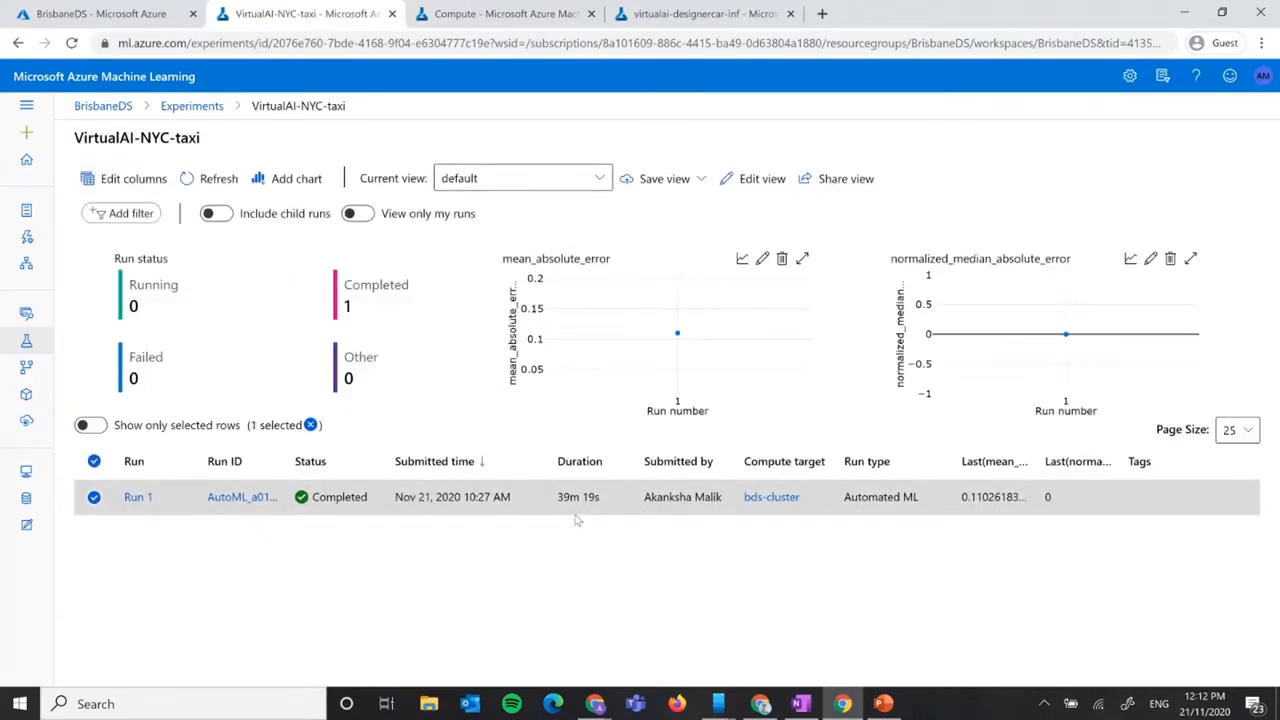
pyautogui.click(139, 497)
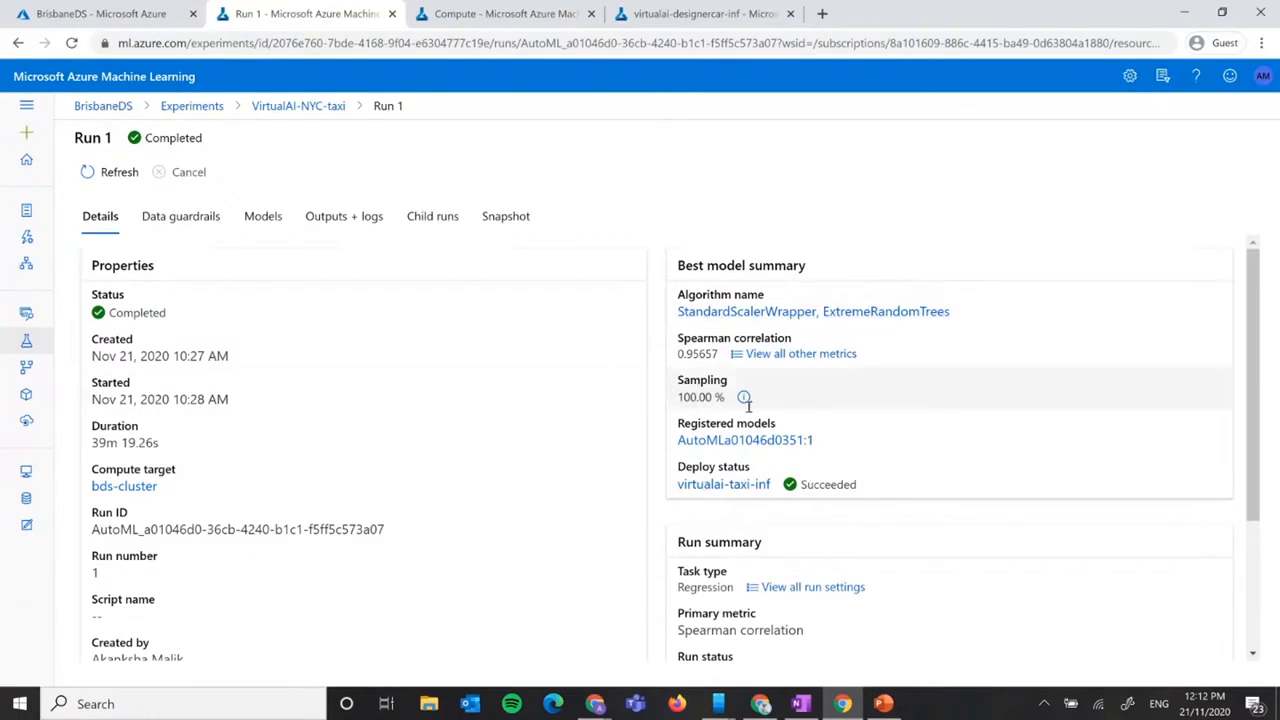
pyautogui.click(818, 311)
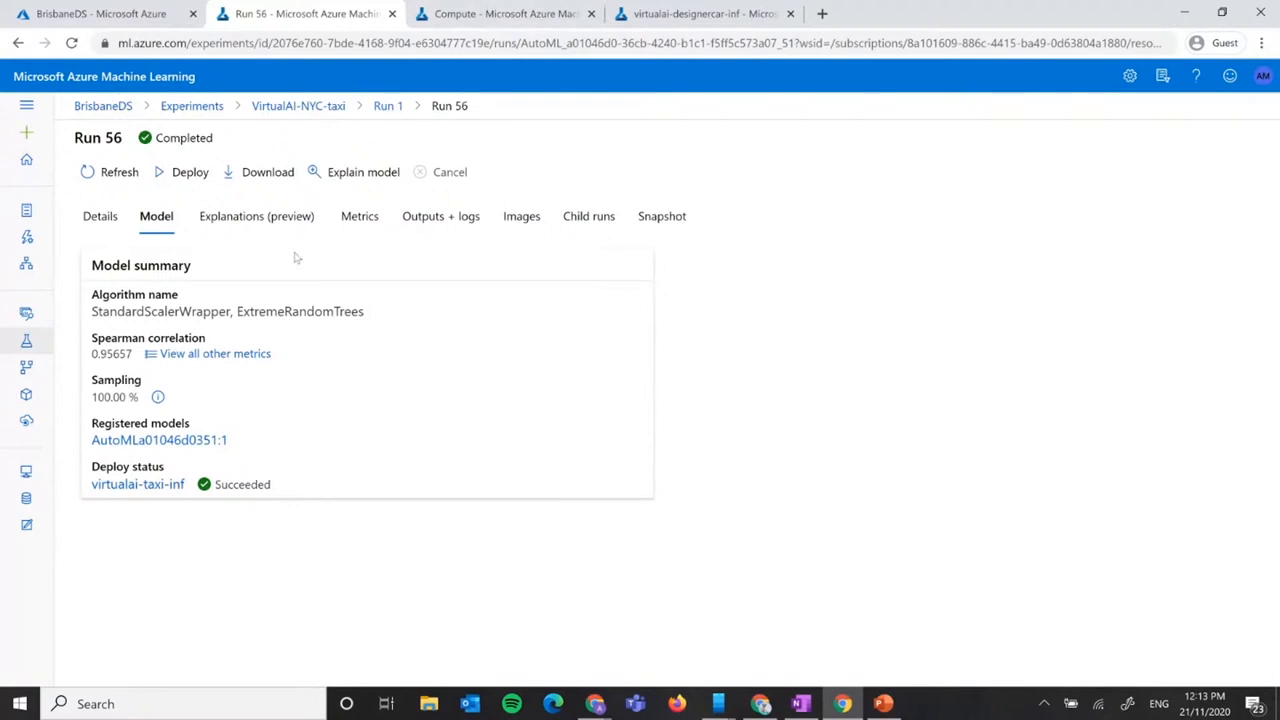
# Examine the best model's explanations, reading the global importance of the totalAmount, paymentType and fareAmount features.
pyautogui.click(255, 221)
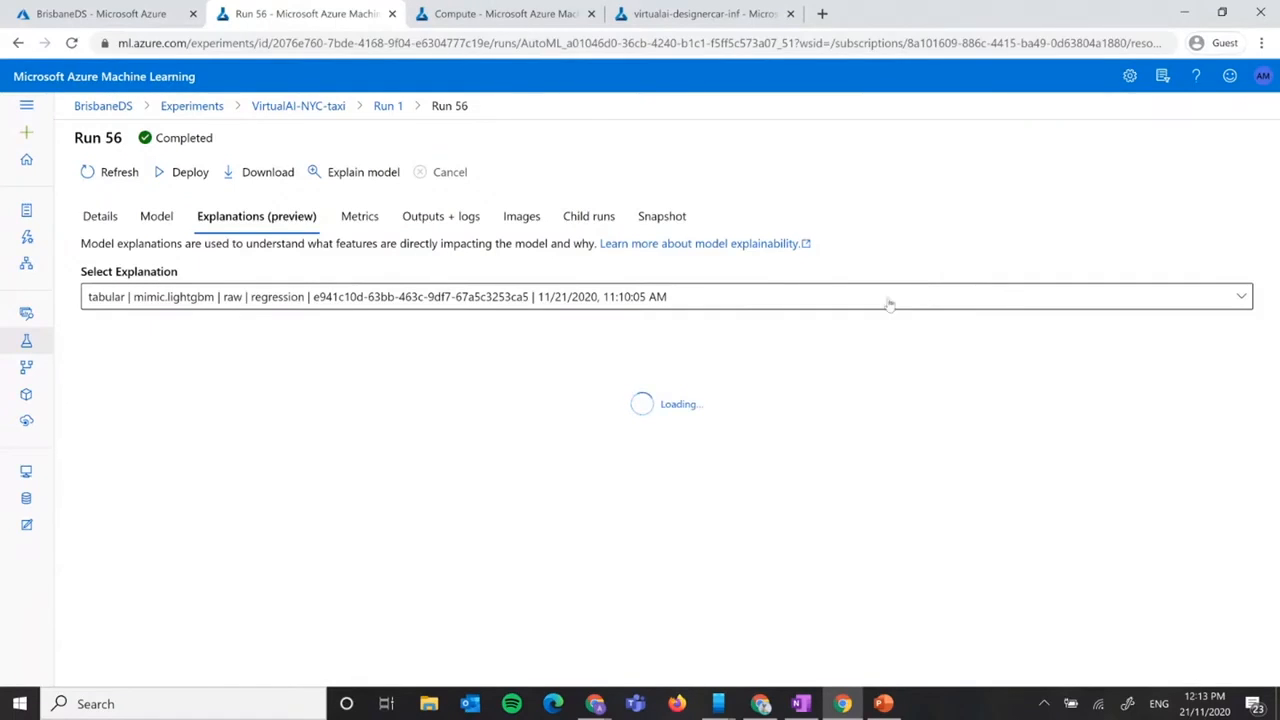
pyautogui.scroll(-2, 83, 440)
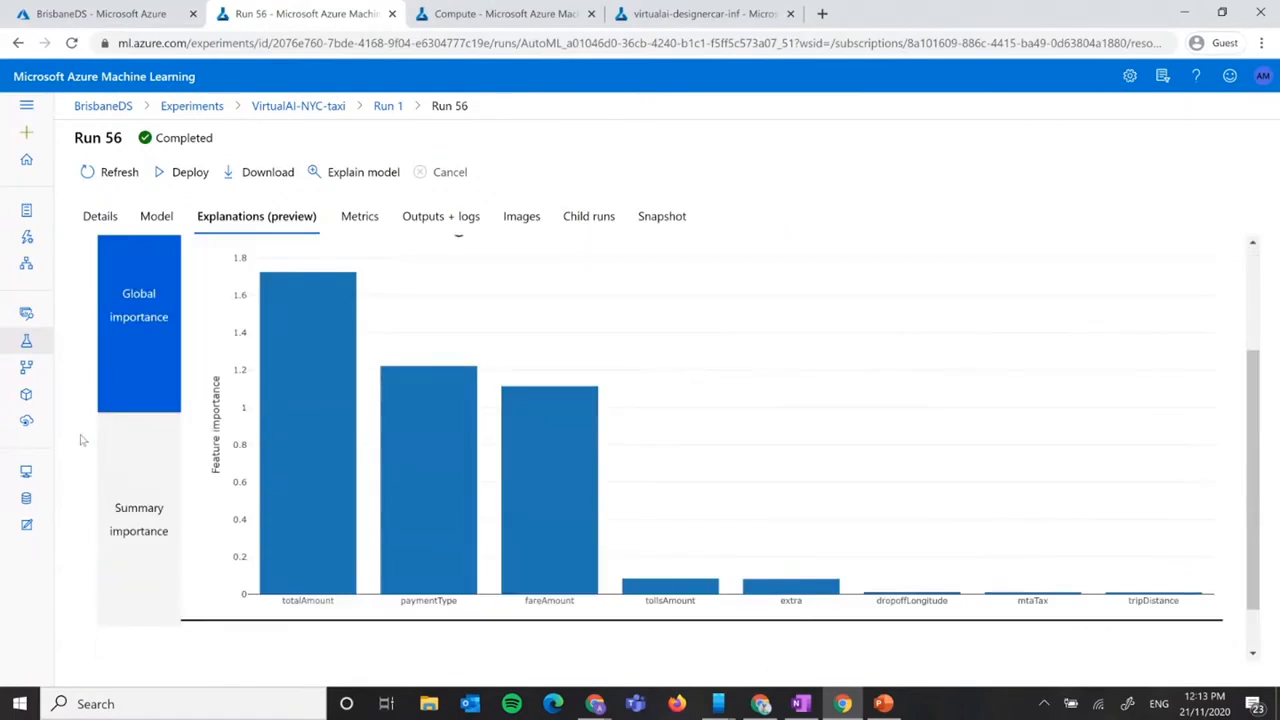
pyautogui.moveTo(339, 498)
pyautogui.moveTo(419, 484)
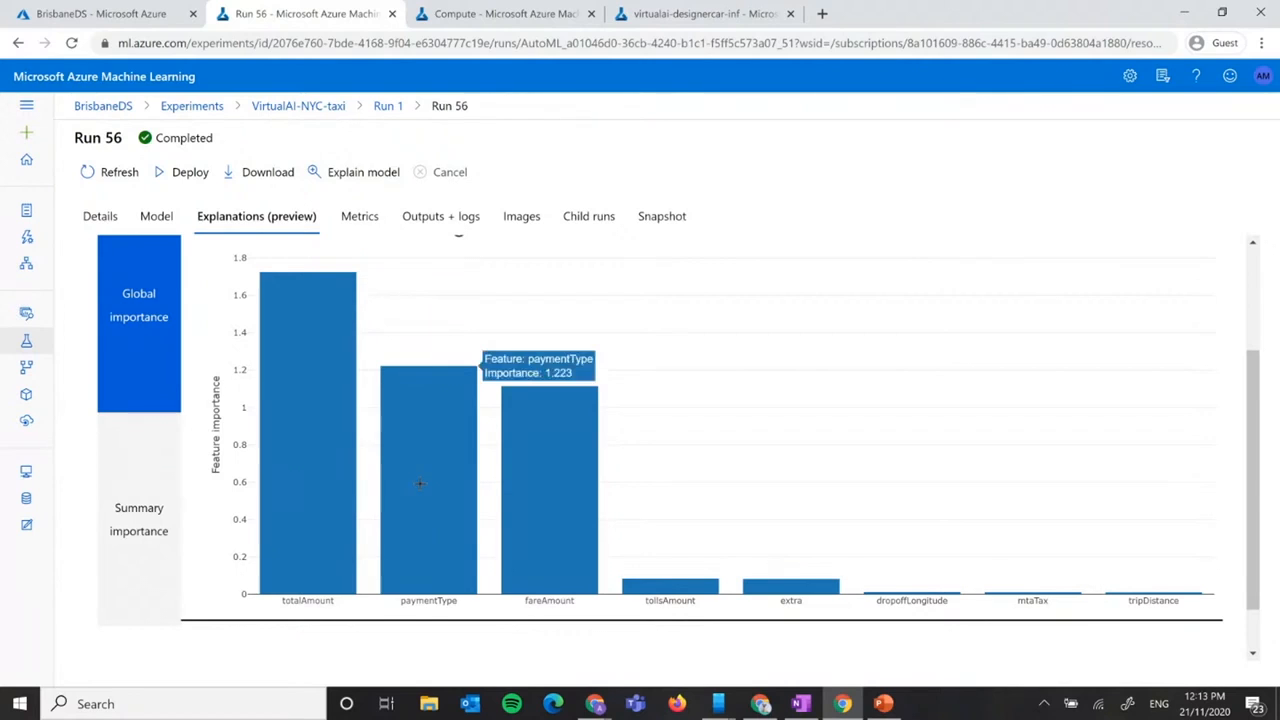
pyautogui.moveTo(547, 521)
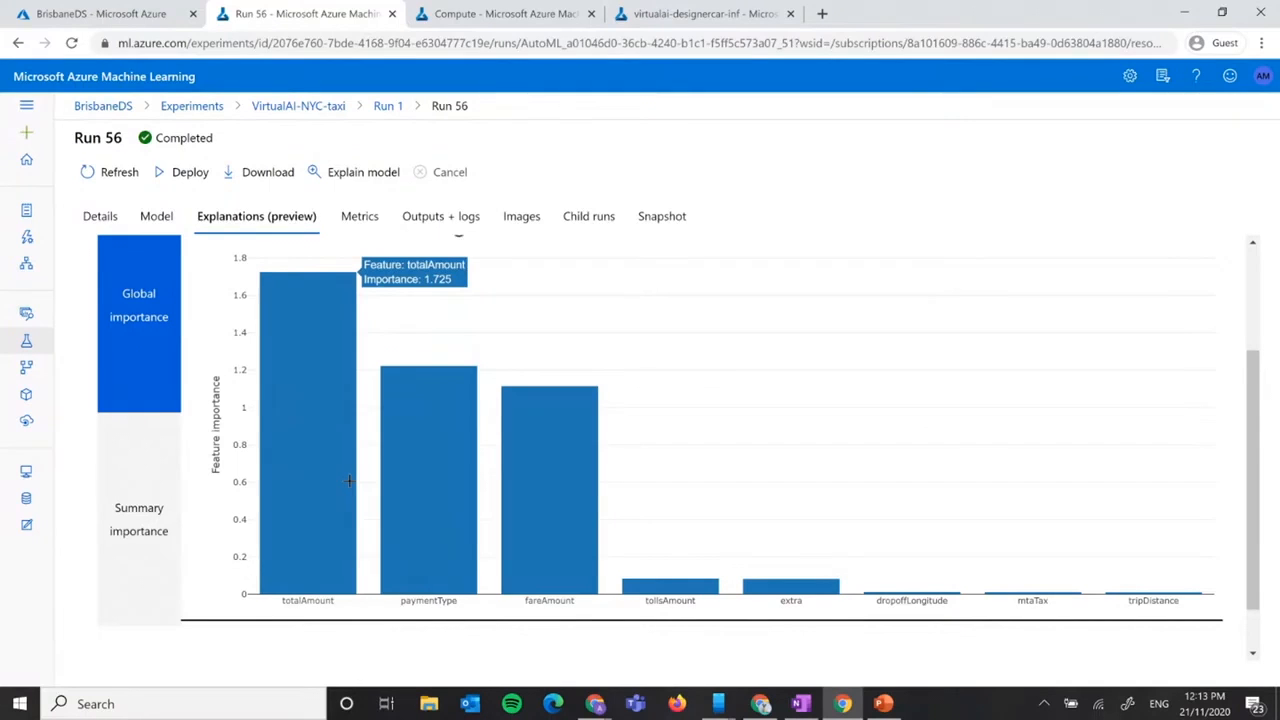
# Display the best run's metrics and add r2_score to the metrics being visualized.
pyautogui.scroll(2, 361, 486)
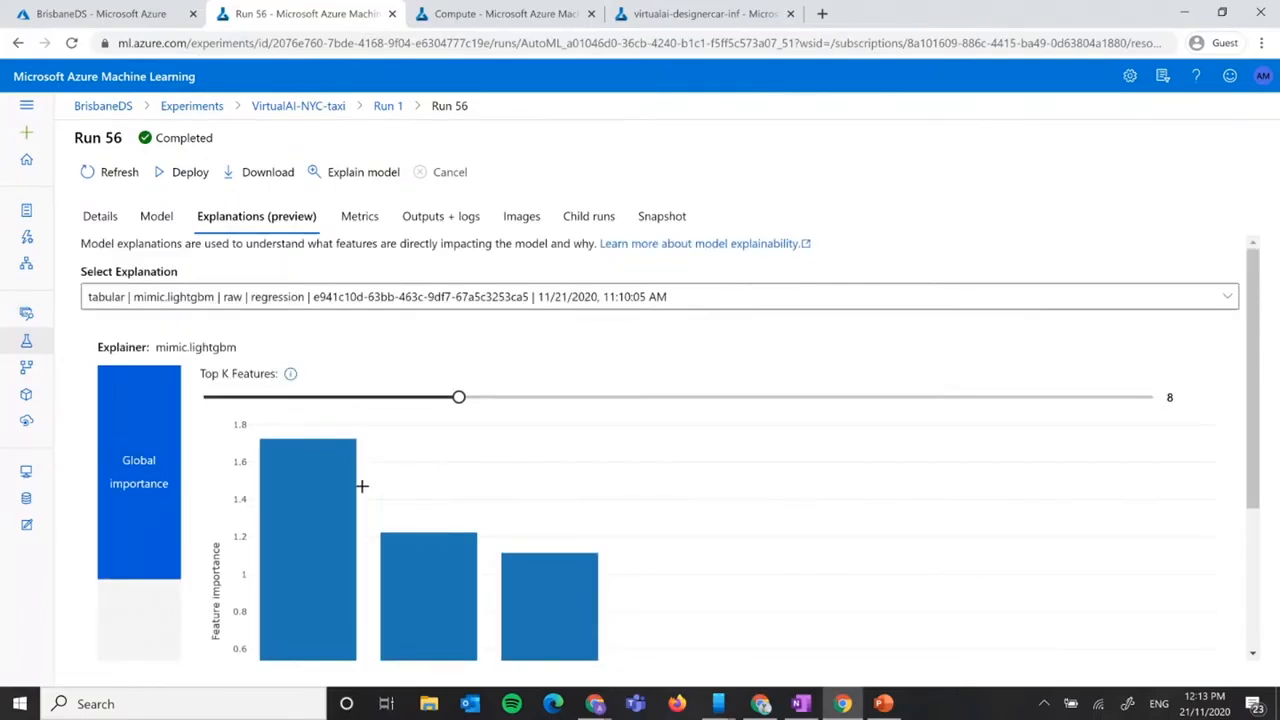
pyautogui.scroll(-2, 361, 486)
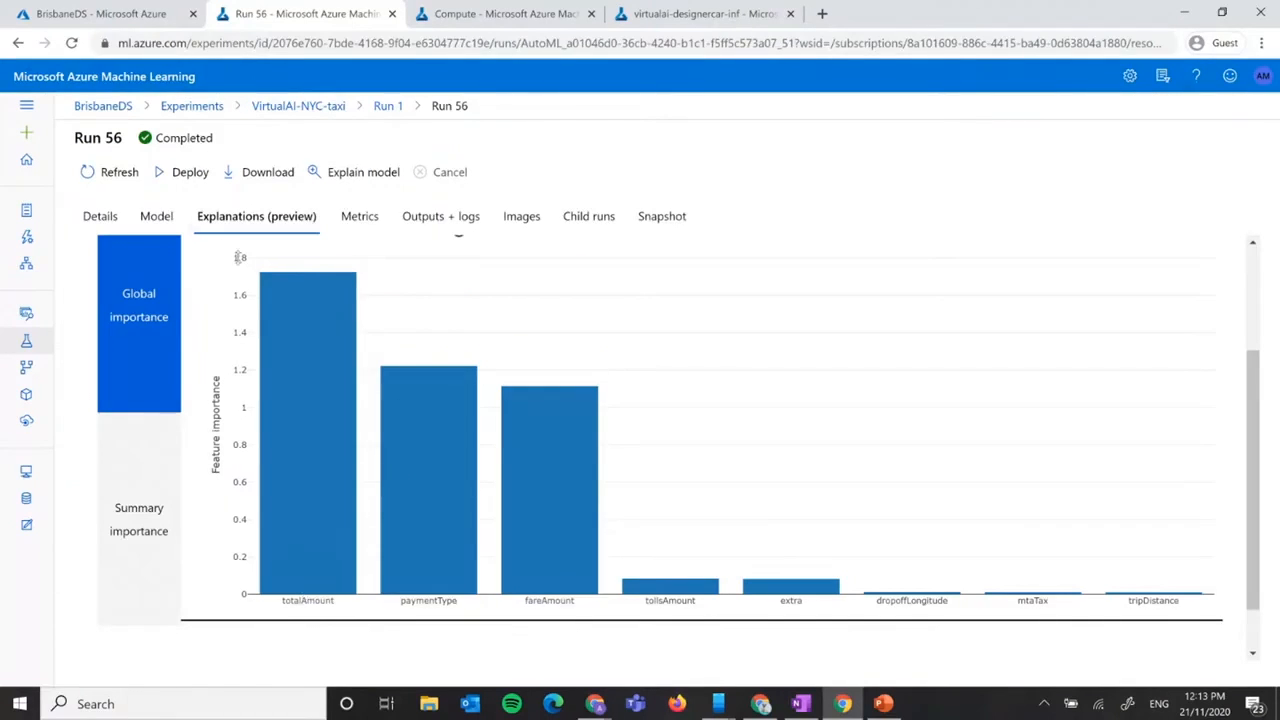
pyautogui.scroll(1, 258, 322)
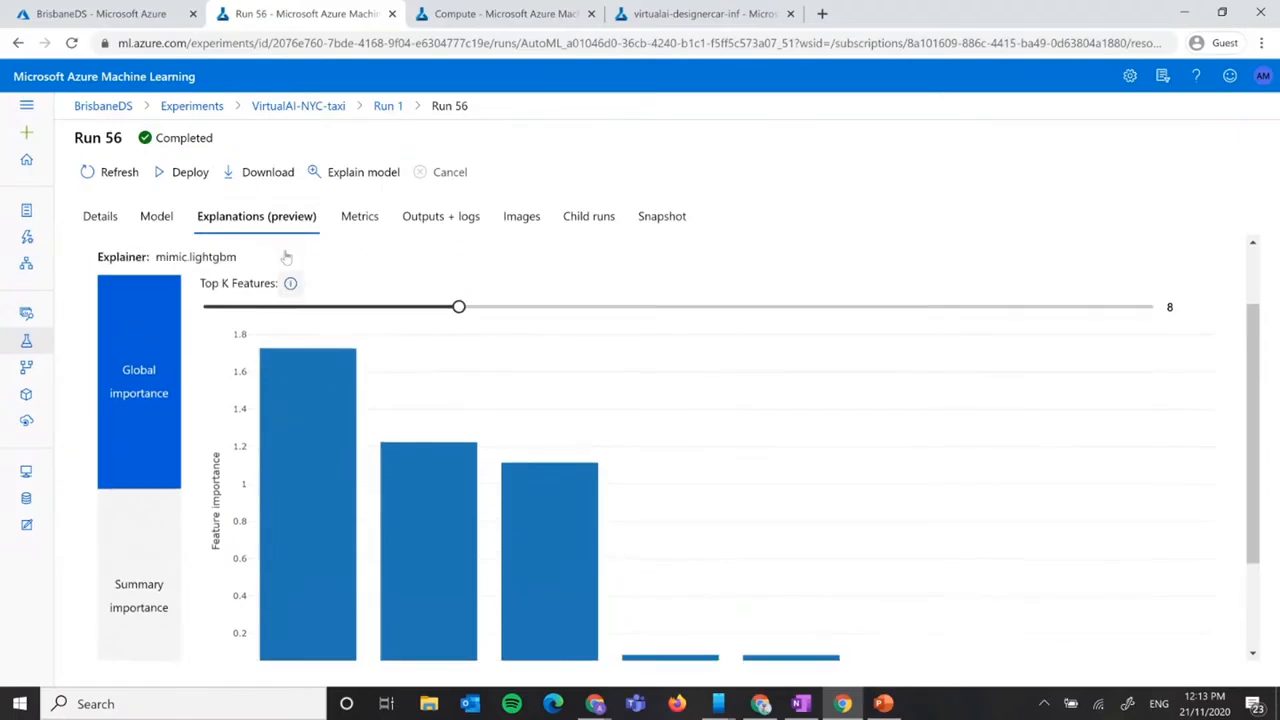
pyautogui.click(356, 218)
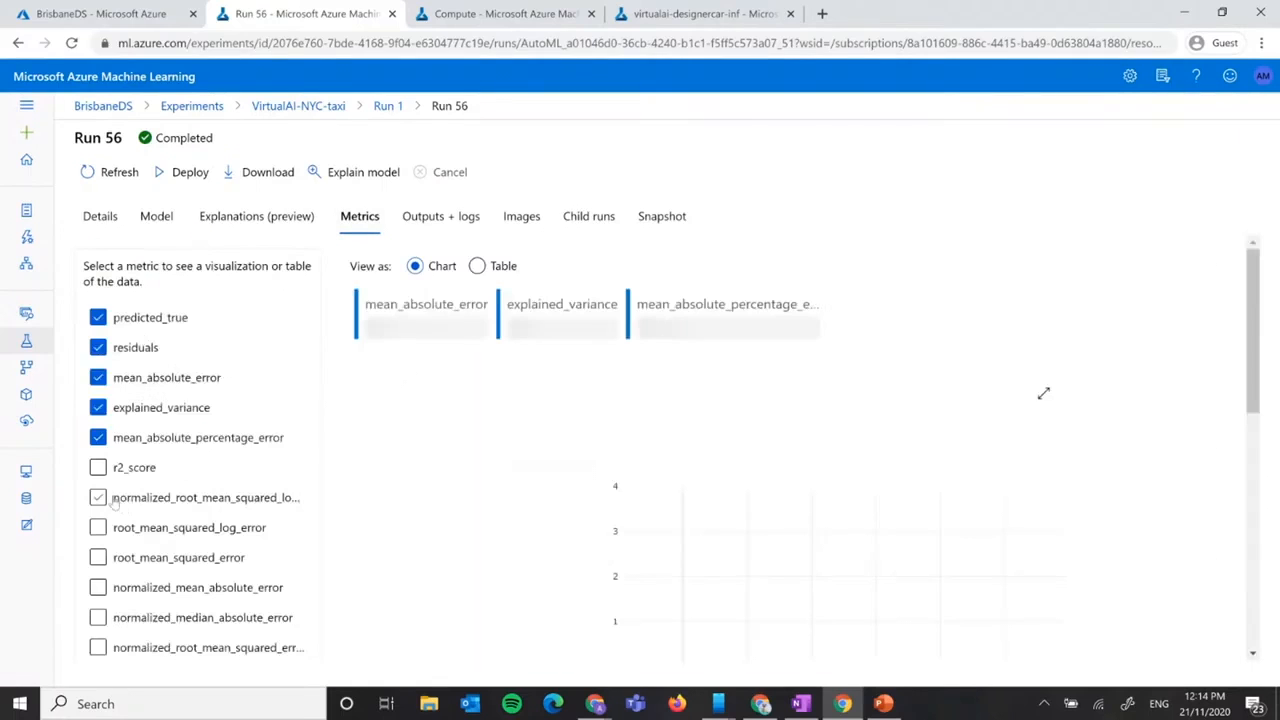
pyautogui.click(100, 470)
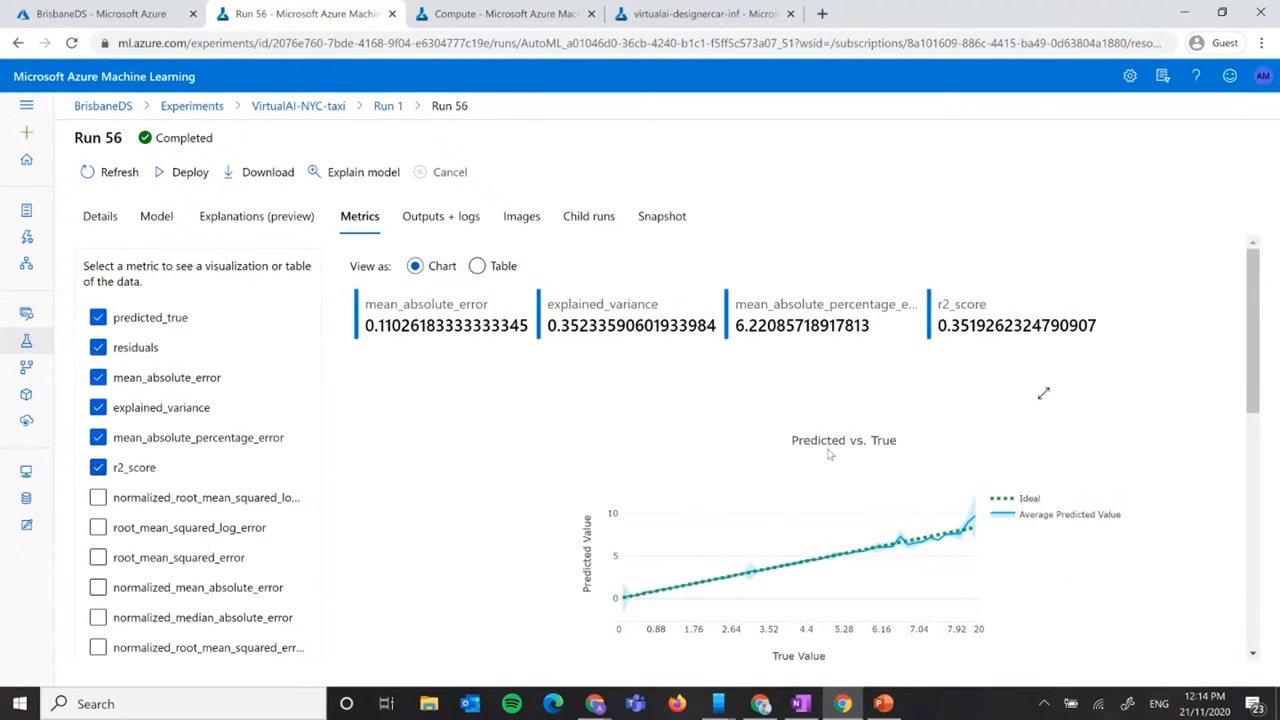
# Examine the run's Predicted vs. True chart and Residual Histogram.
pyautogui.scroll(-5, 829, 456)
pyautogui.scroll(-1, 828, 456)
pyautogui.scroll(6, 829, 456)
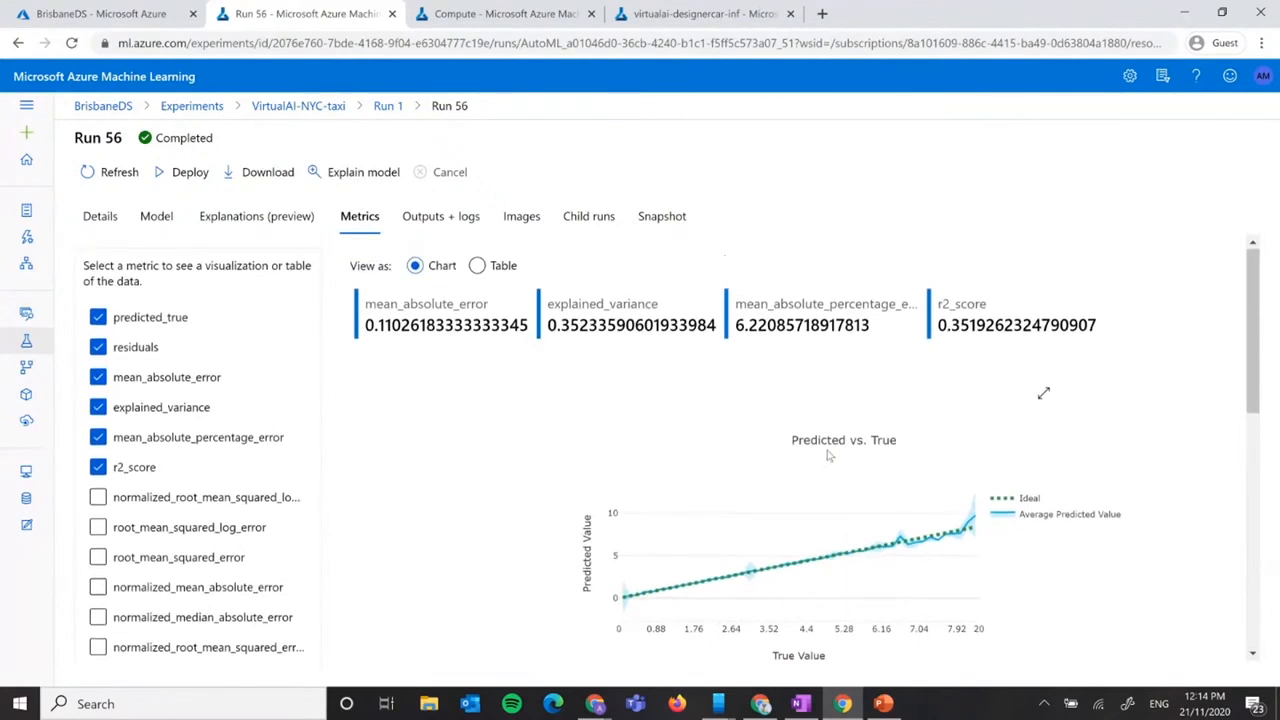
pyautogui.scroll(-3, 216, 508)
pyautogui.scroll(3, 153, 572)
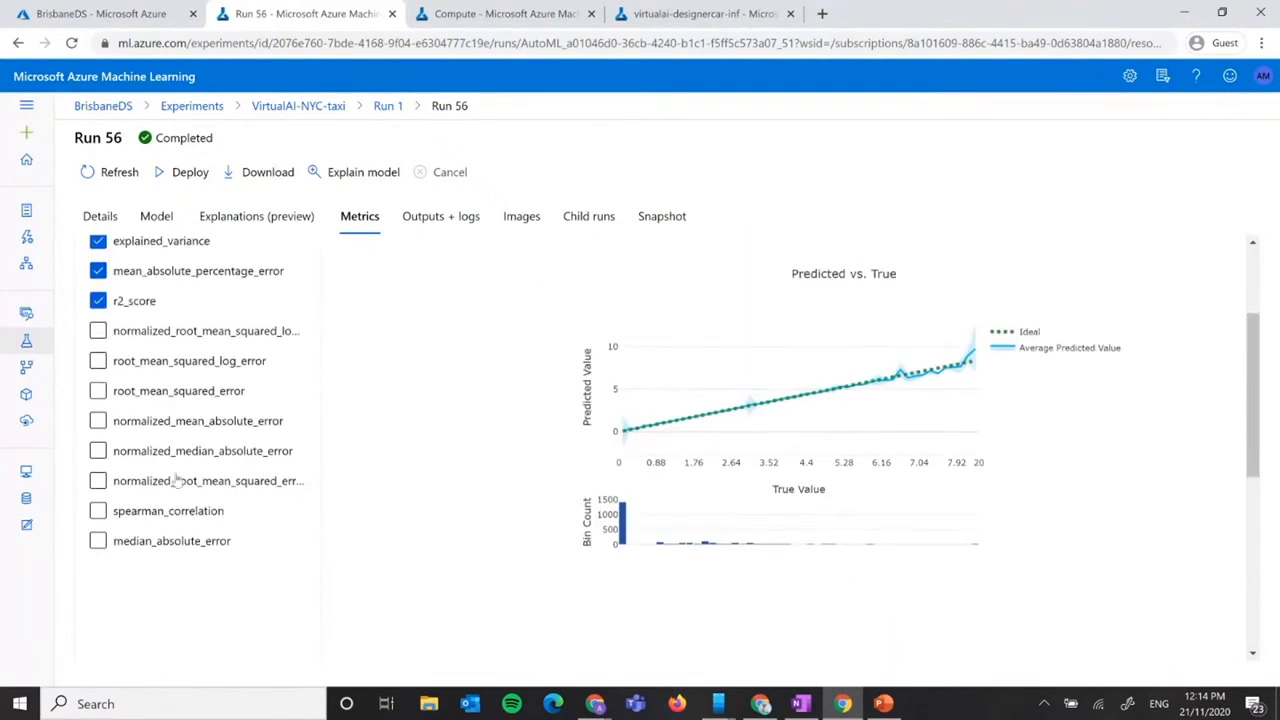
pyautogui.scroll(-2, 876, 561)
pyautogui.scroll(-5, 876, 561)
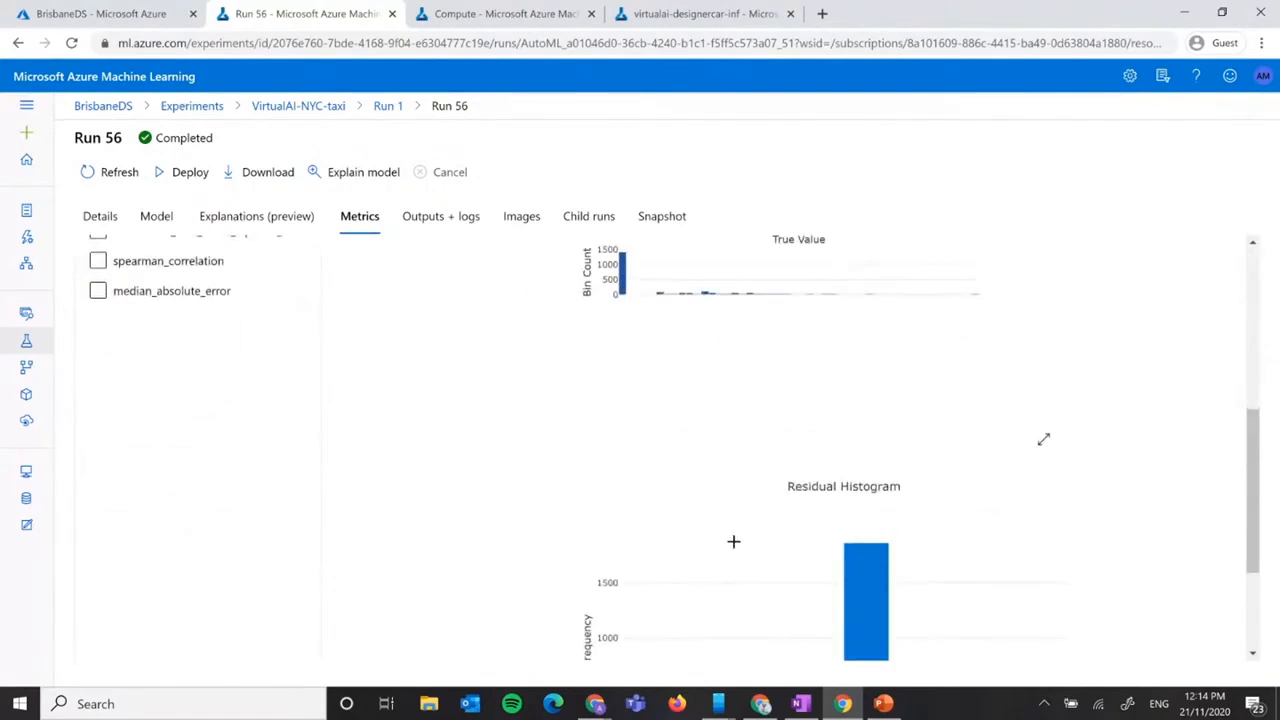
# Open the model deployment form, check the available Azure Kubernetes Service compute names, and cancel the deployment.
pyautogui.scroll(6, 743, 551)
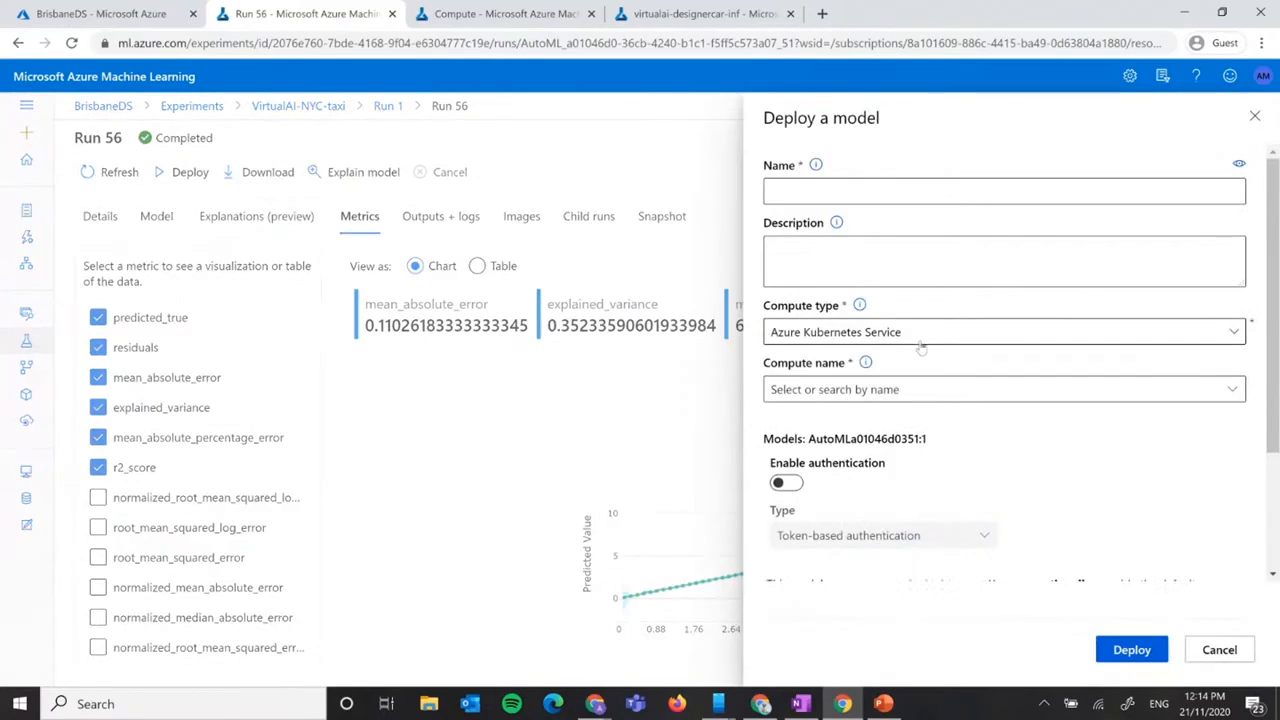
pyautogui.click(940, 390)
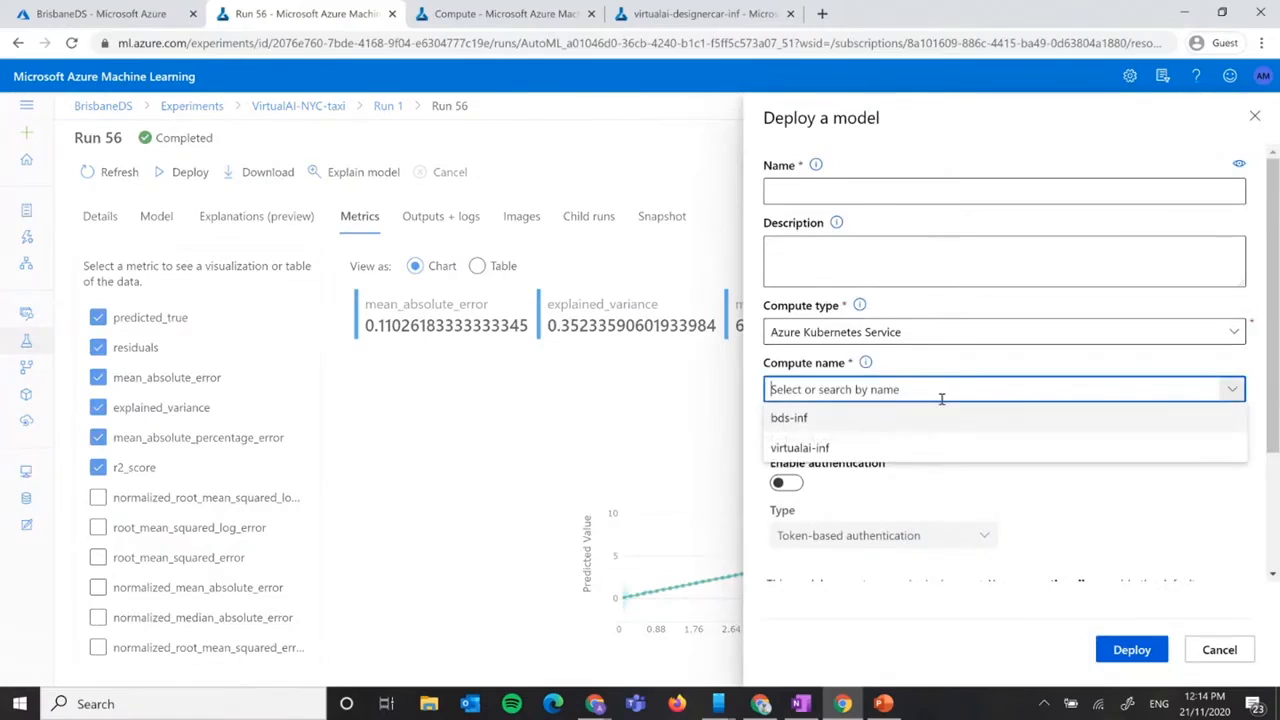
pyautogui.click(967, 355)
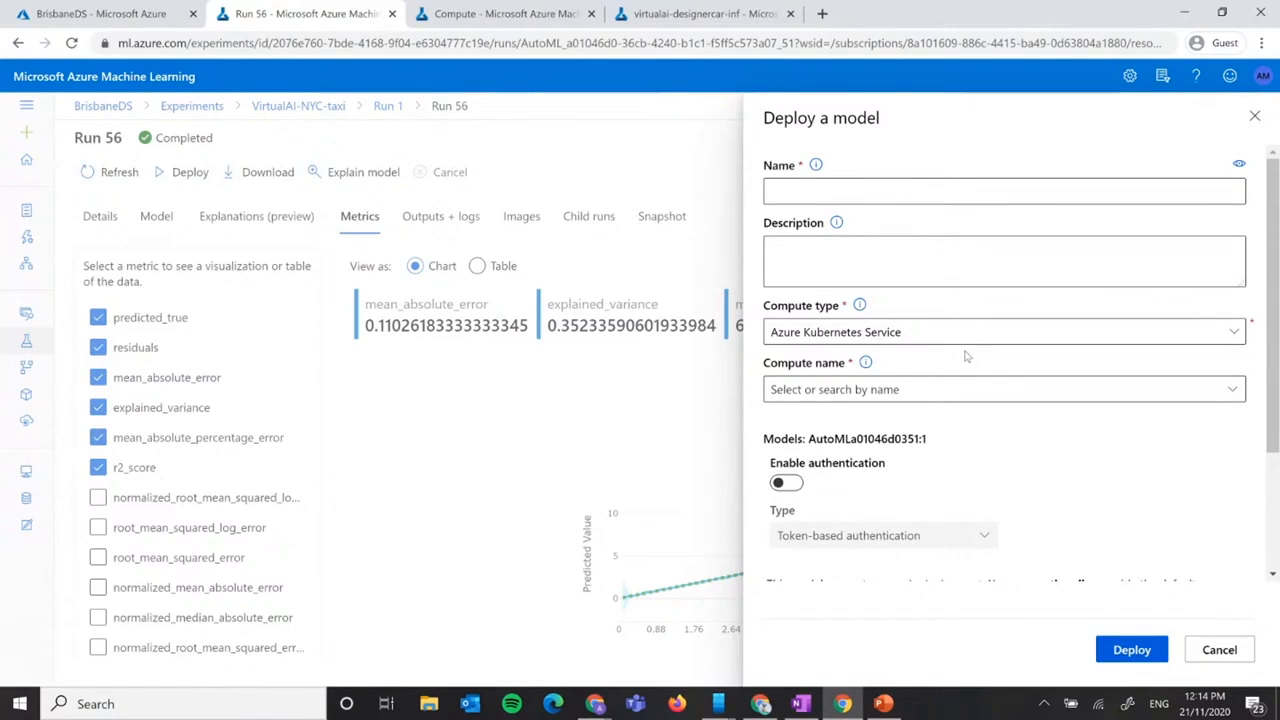
pyautogui.click(1218, 649)
# Open the virtualai-taxi-inf real-time endpoint and review its deployment attributes and REST consumption info.
pyautogui.click(27, 421)
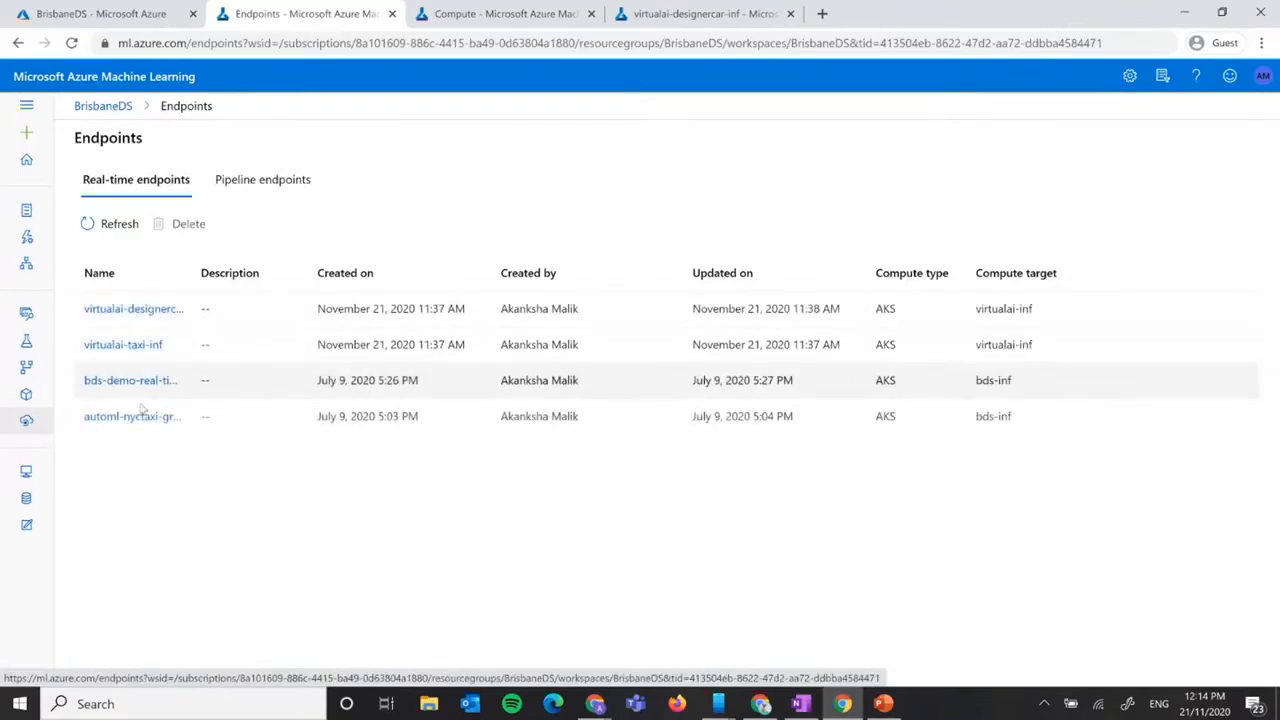
pyautogui.click(121, 346)
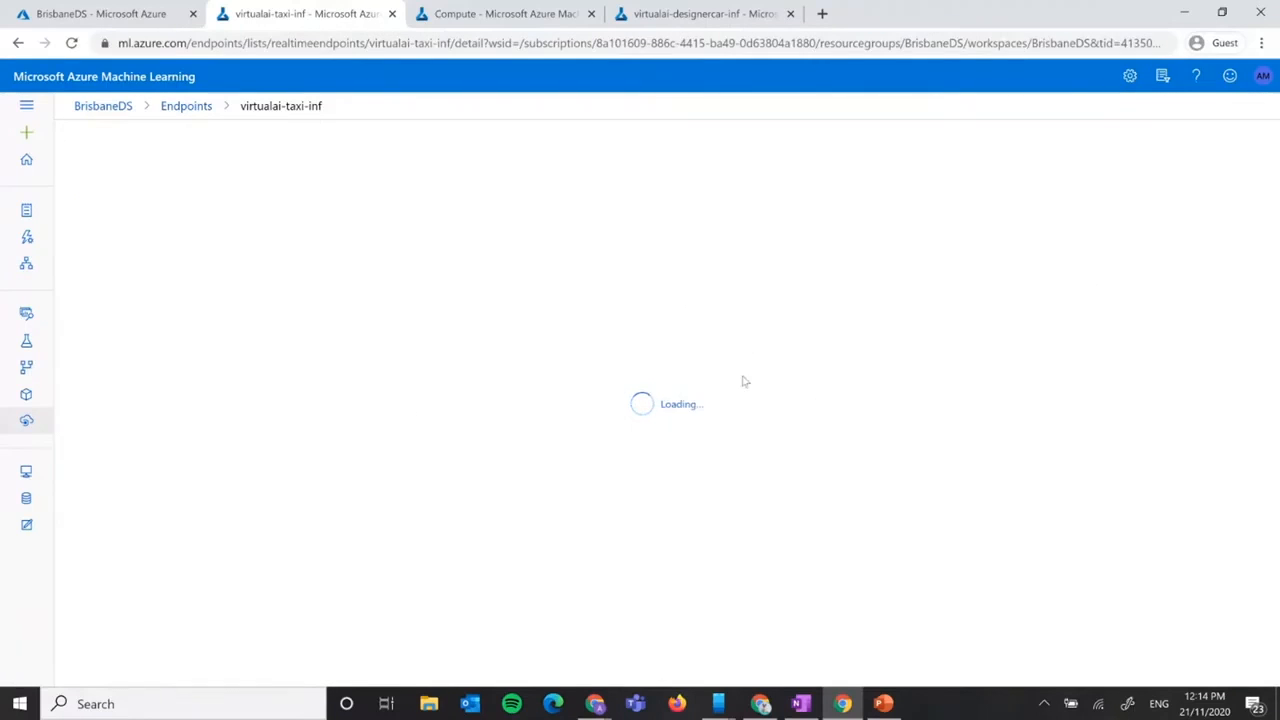
pyautogui.scroll(-2, 575, 430)
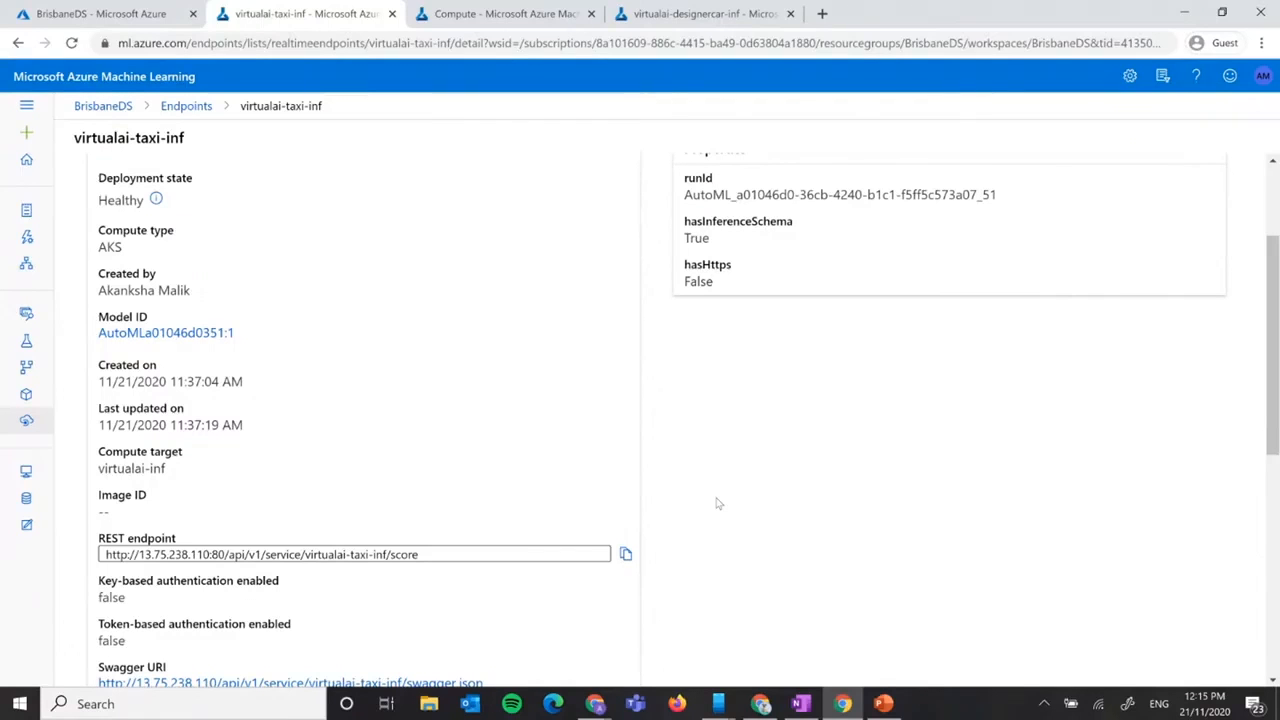
pyautogui.scroll(-1, 686, 506)
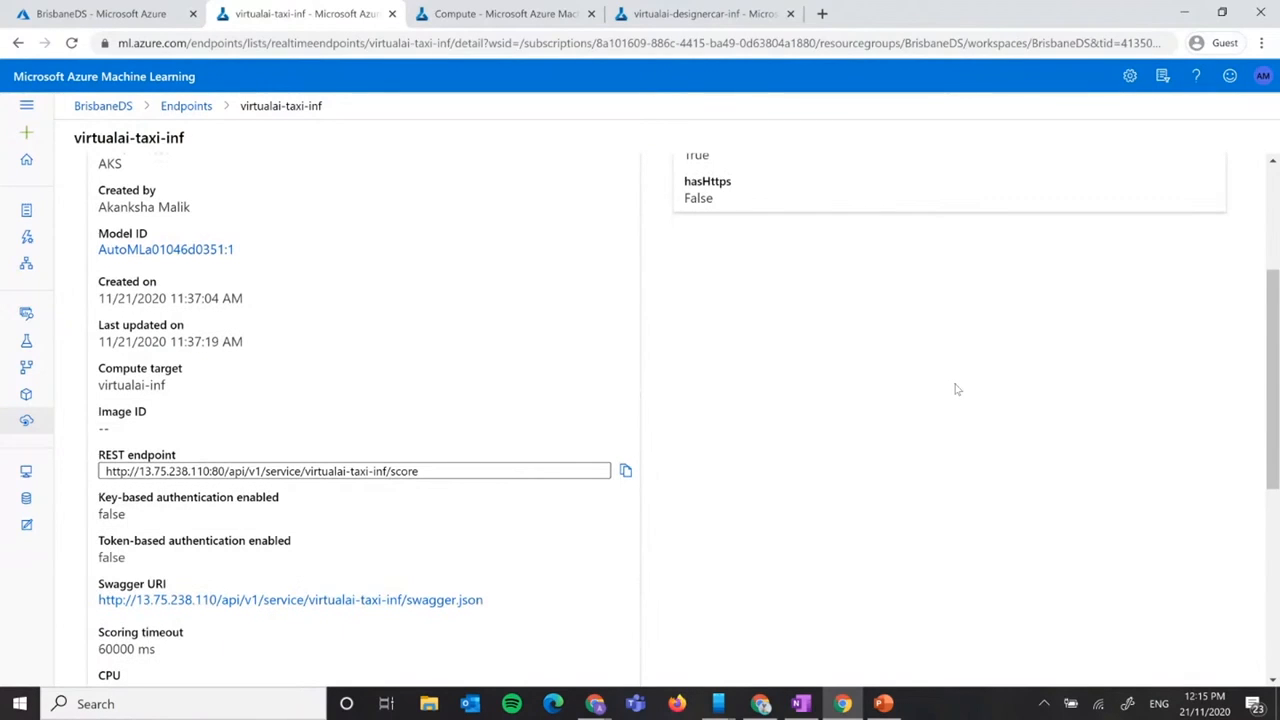
pyautogui.scroll(-5, 955, 390)
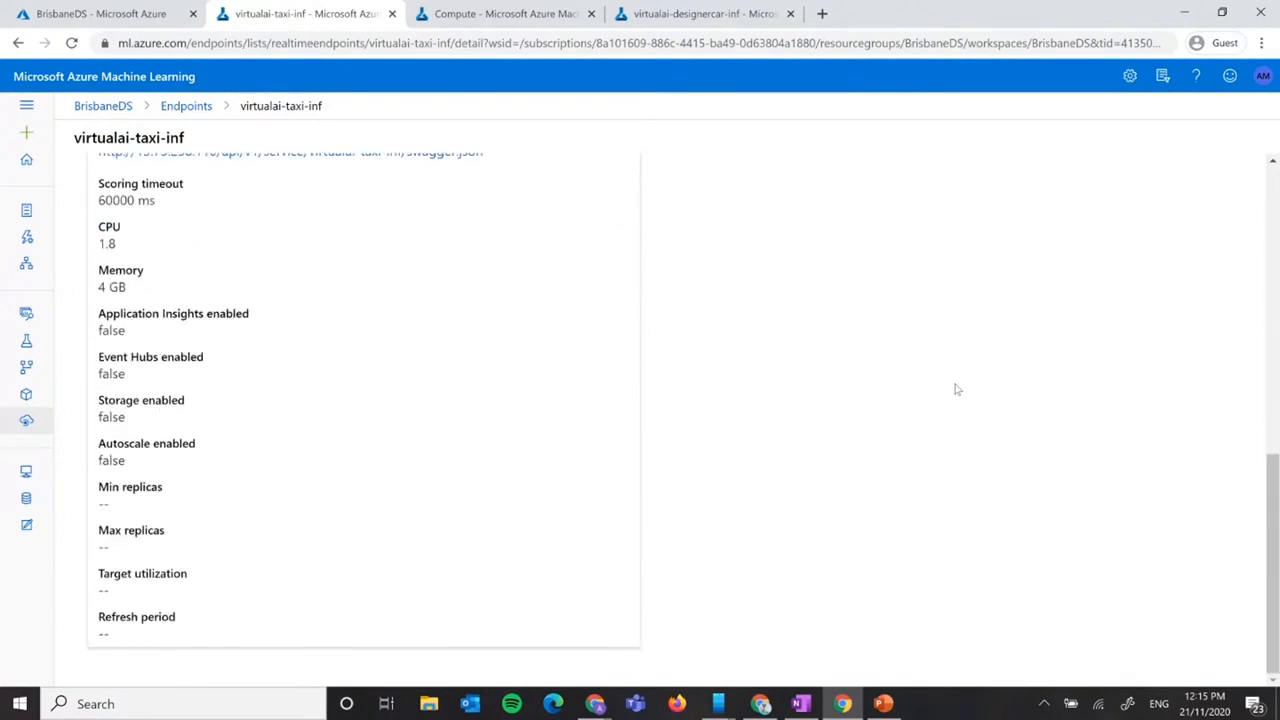
pyautogui.scroll(7, 955, 390)
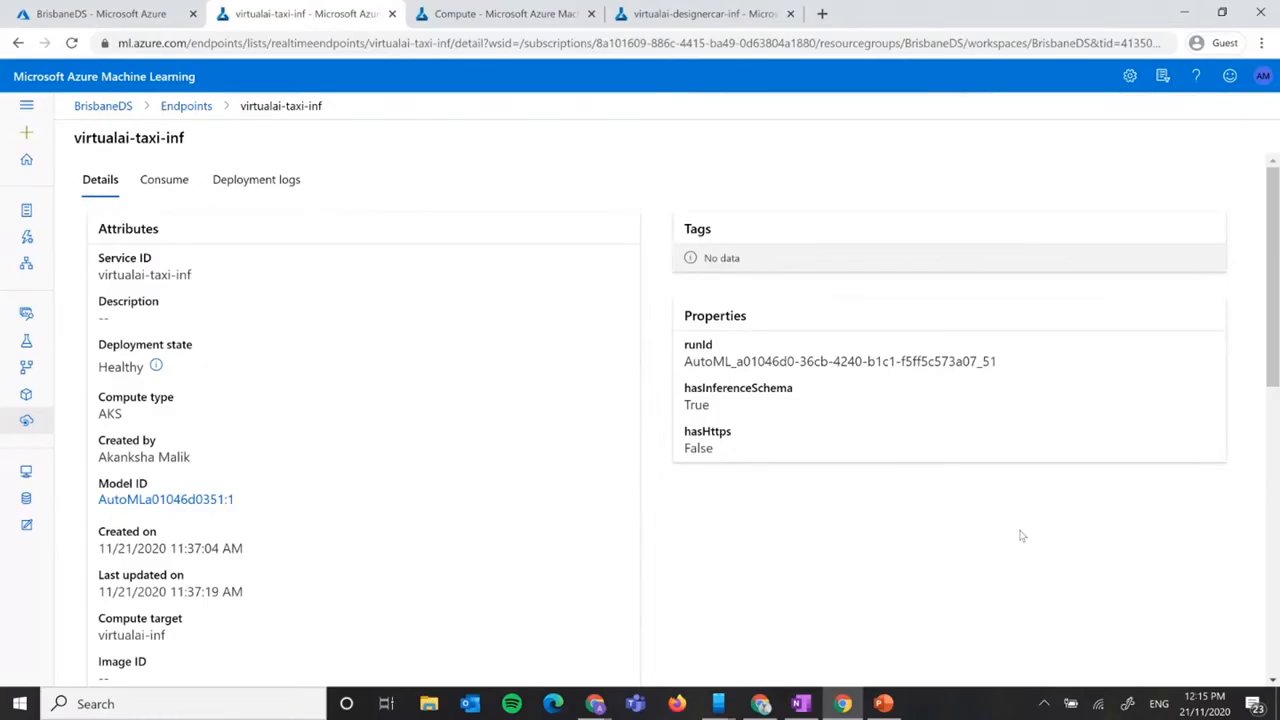
pyautogui.click(164, 181)
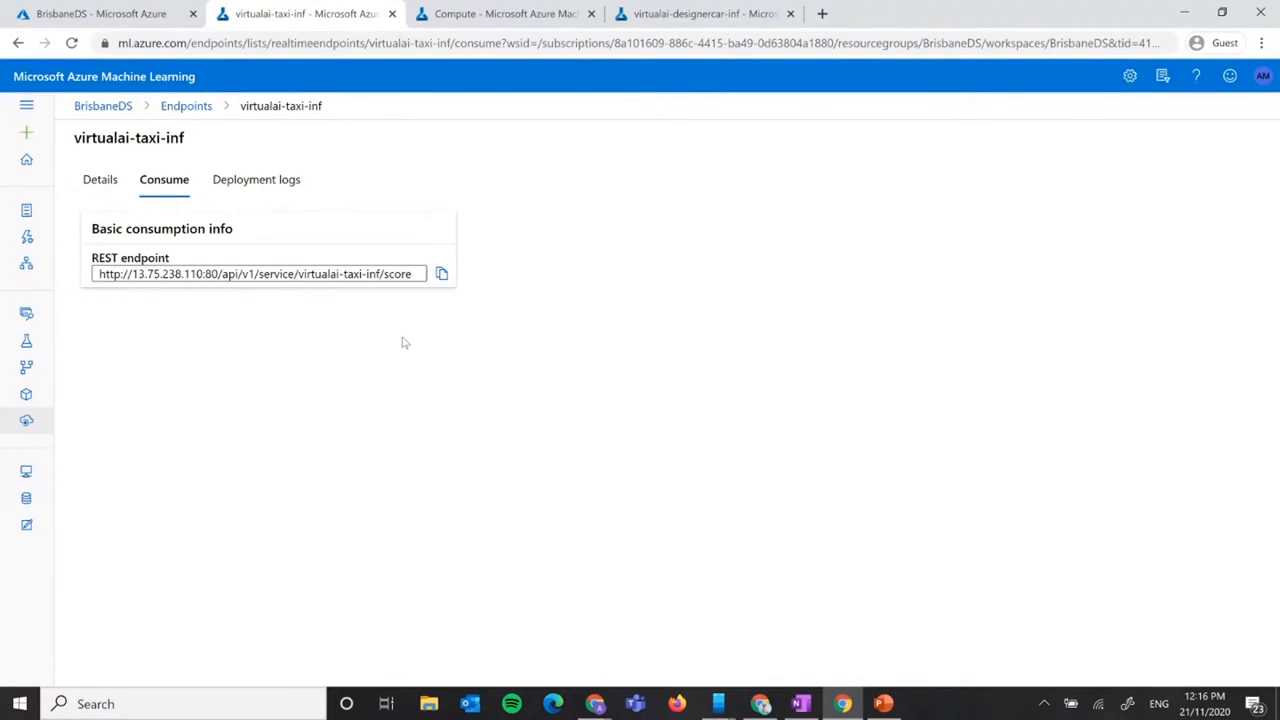
# Create a new Designer pipeline with easy-to-use prebuilt modules and name it test.
pyautogui.click(28, 265)
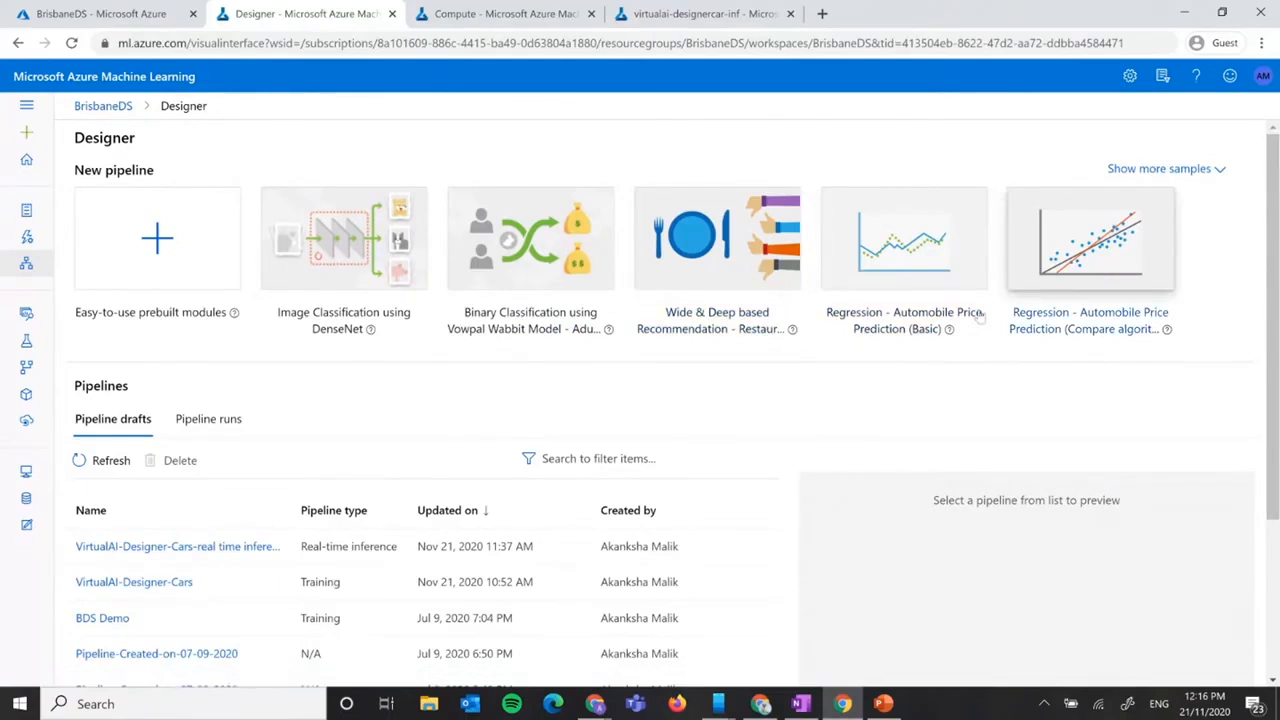
pyautogui.click(220, 250)
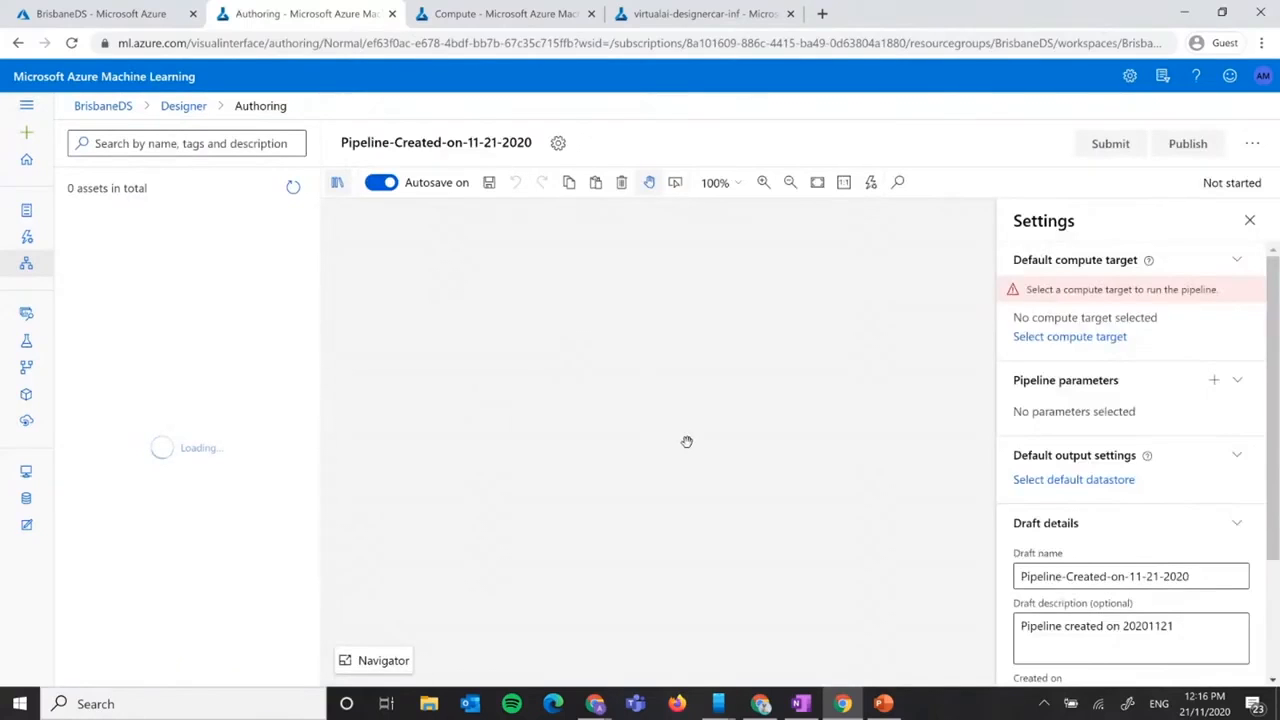
pyautogui.doubleClick(466, 141)
pyautogui.moveTo(560, 141); pyautogui.dragTo(316, 153)
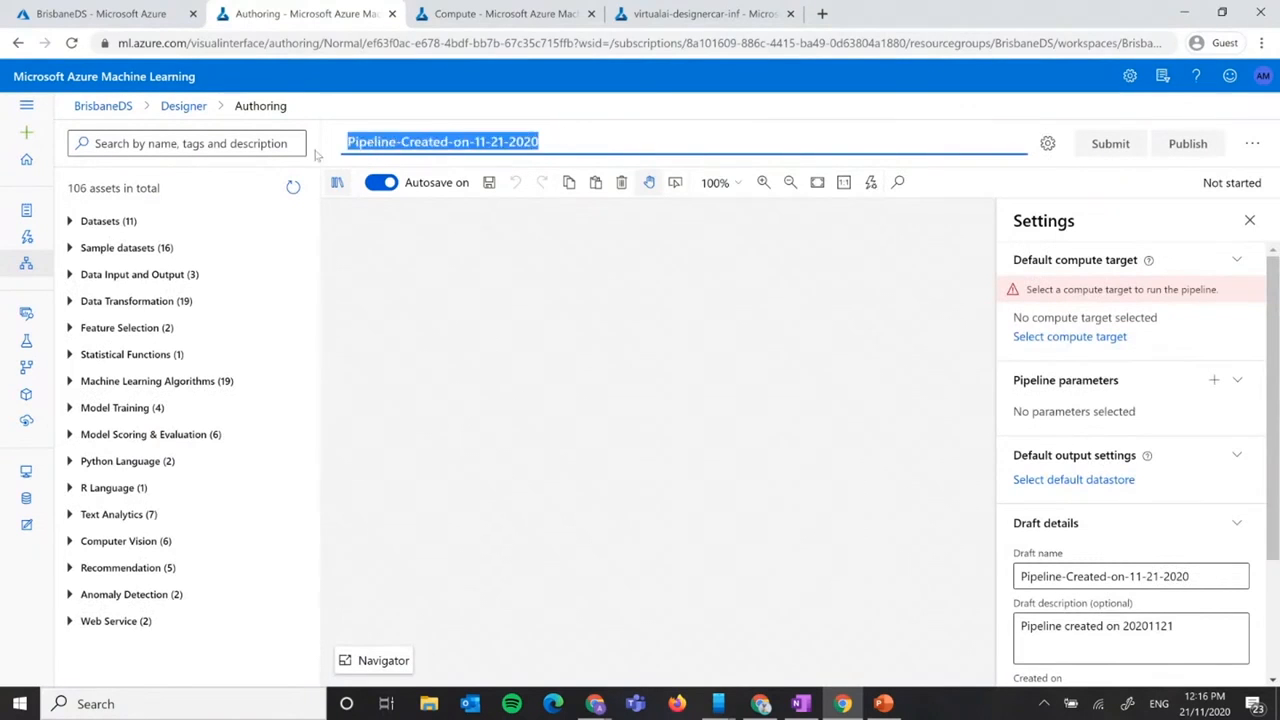
pyautogui.write('test')
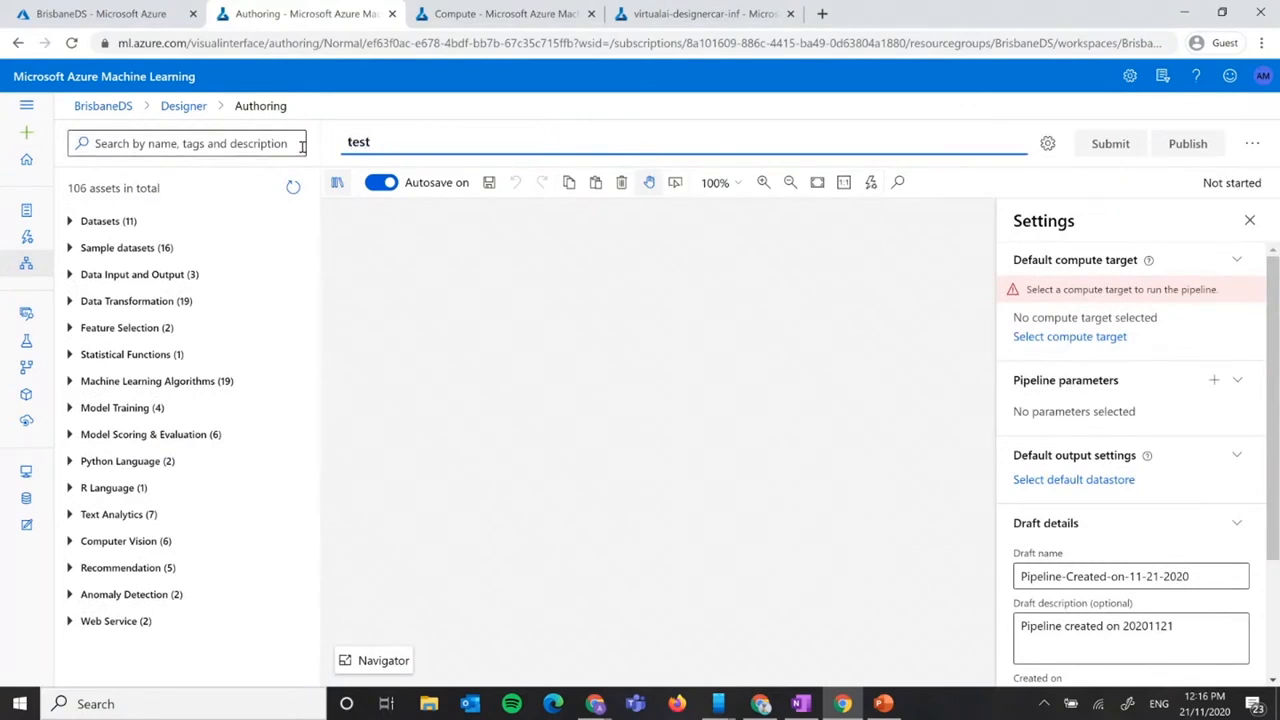
pyautogui.click(522, 328)
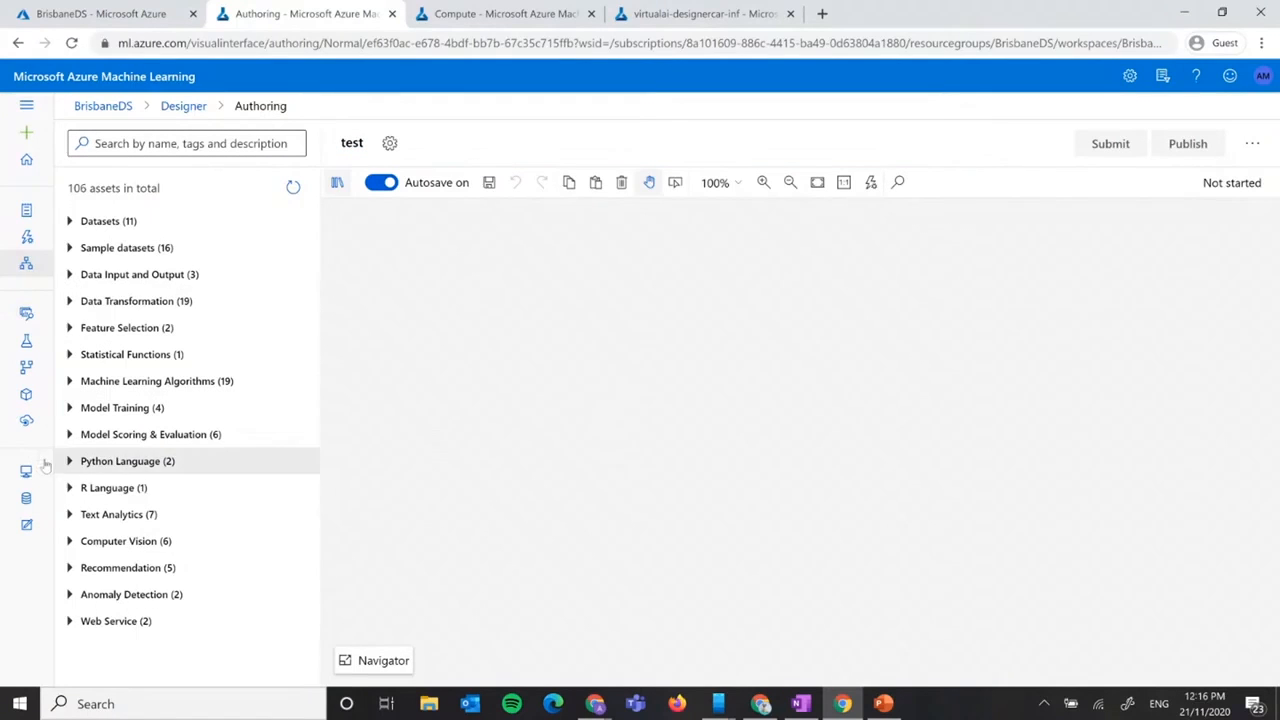
# Place the Automobile price data (Raw) sample dataset near the top of the pipeline canvas.
pyautogui.click(161, 229)
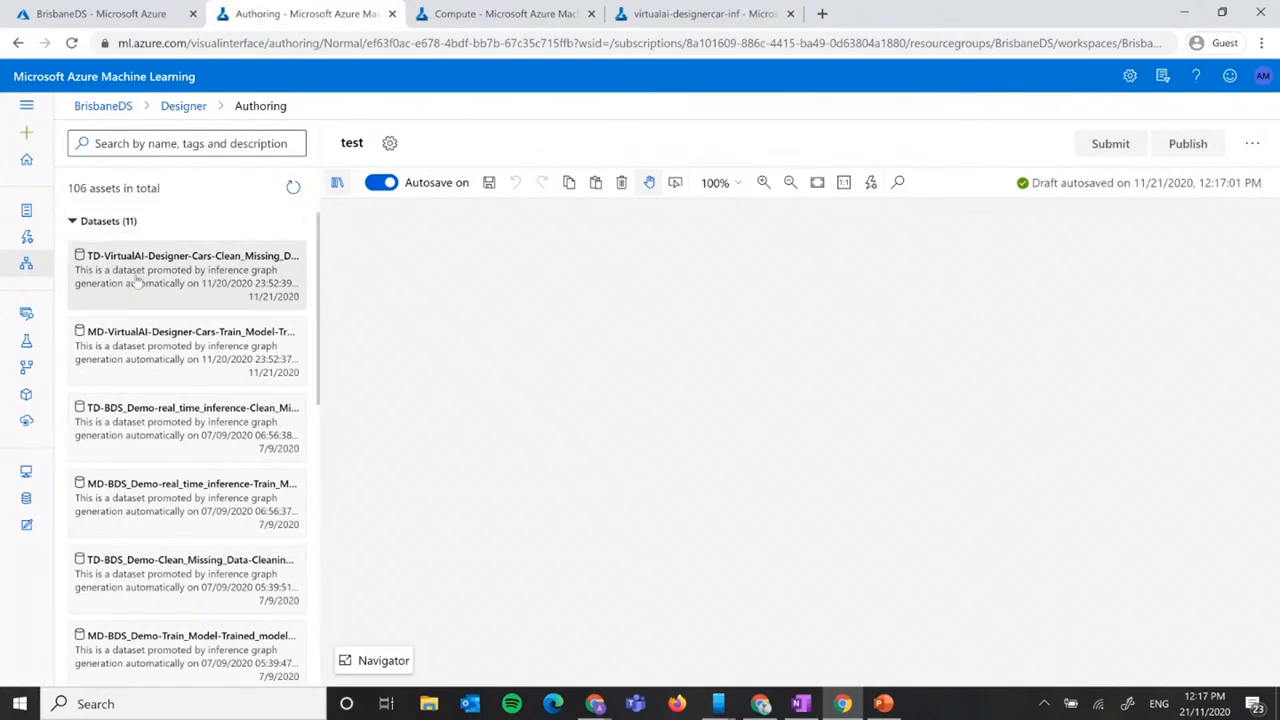
pyautogui.scroll(-1, 135, 282)
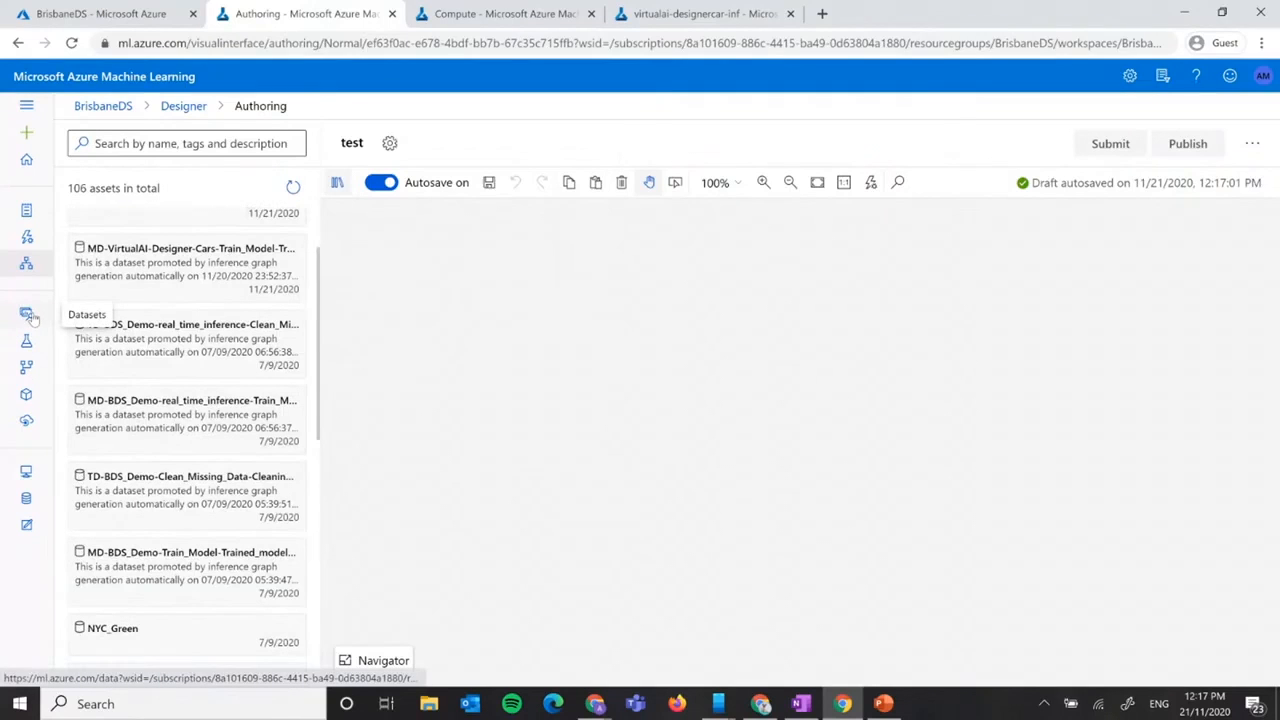
pyautogui.scroll(-2, 170, 360)
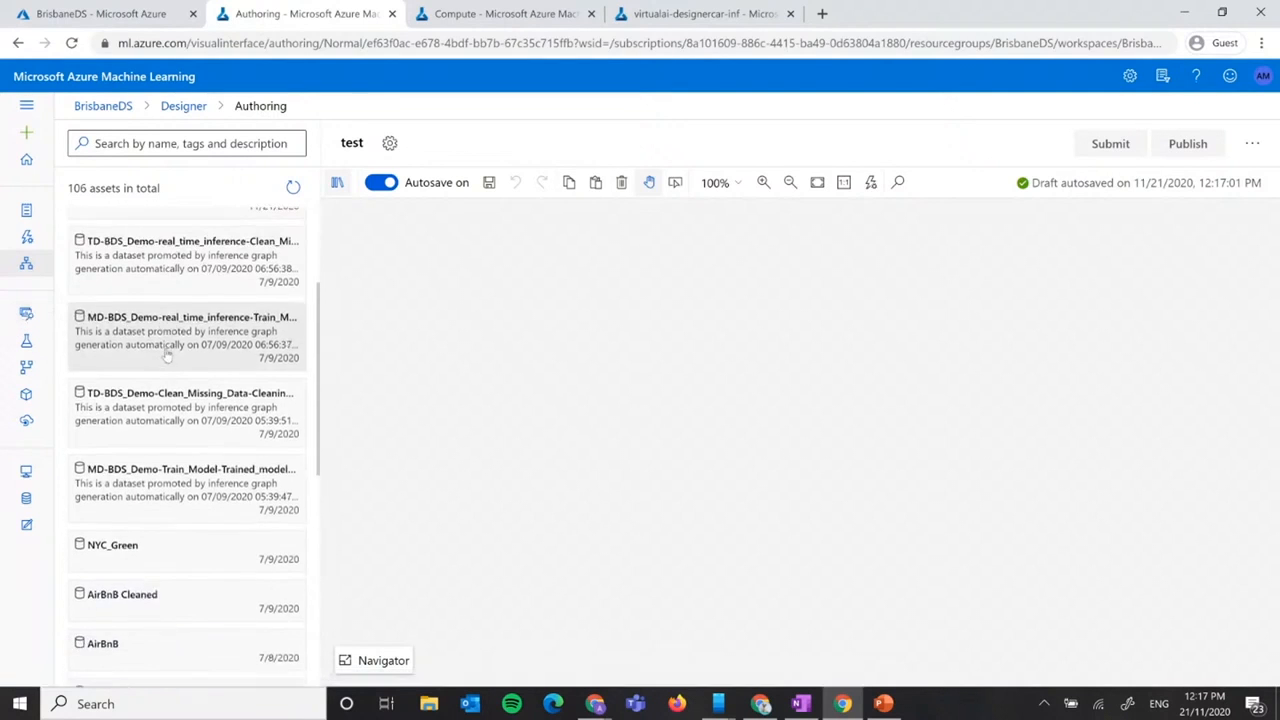
pyautogui.scroll(-3, 172, 367)
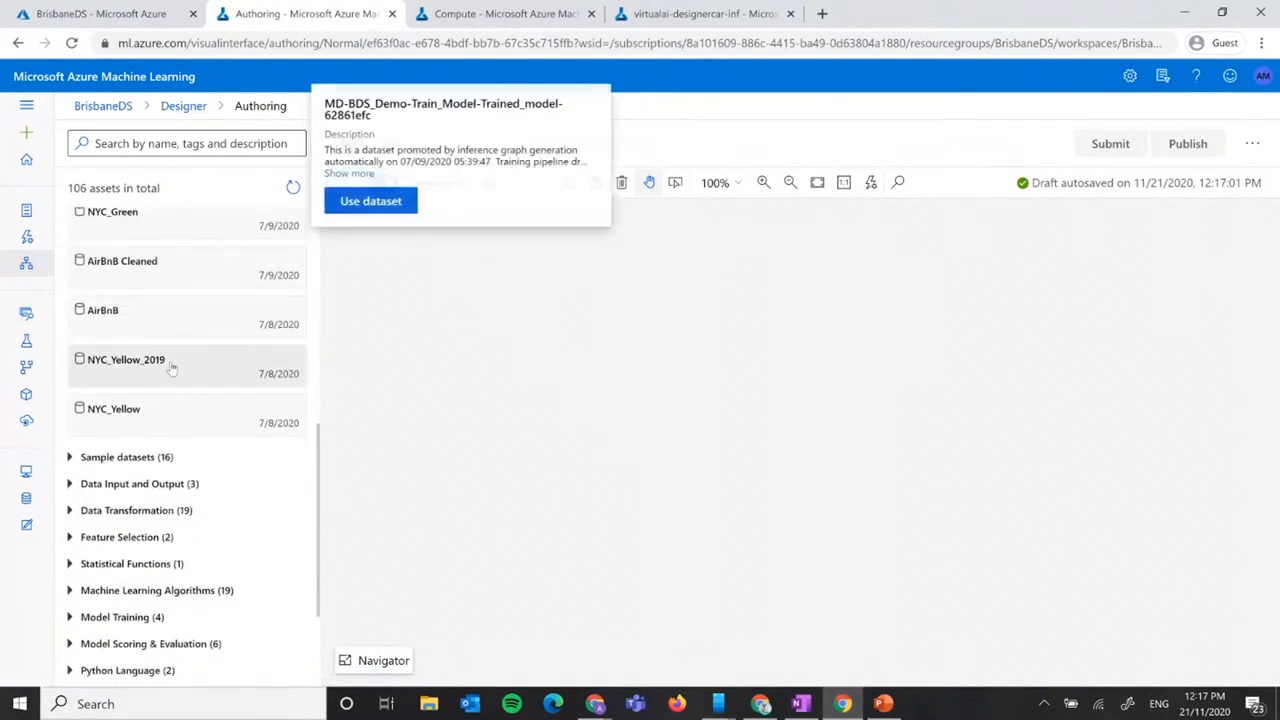
pyautogui.click(160, 460)
pyautogui.scroll(-2, 190, 432)
pyautogui.moveTo(172, 398)
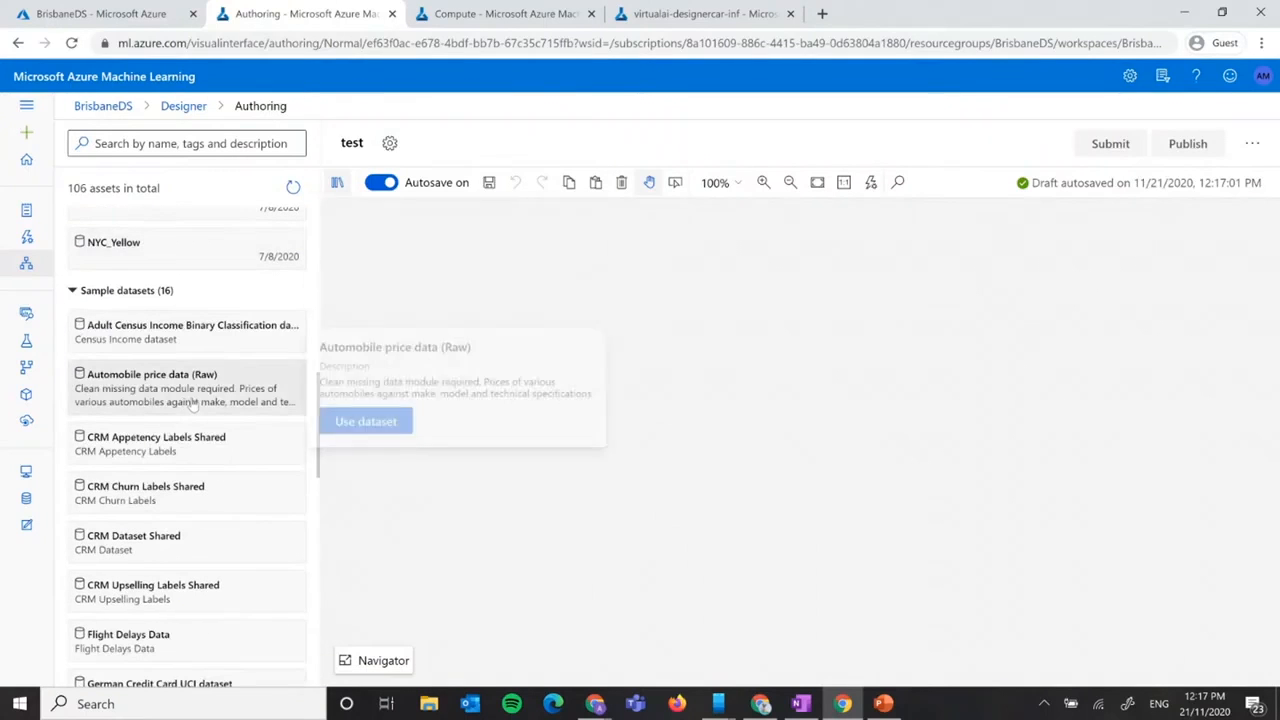
pyautogui.moveTo(172, 398); pyautogui.dragTo(745, 280)
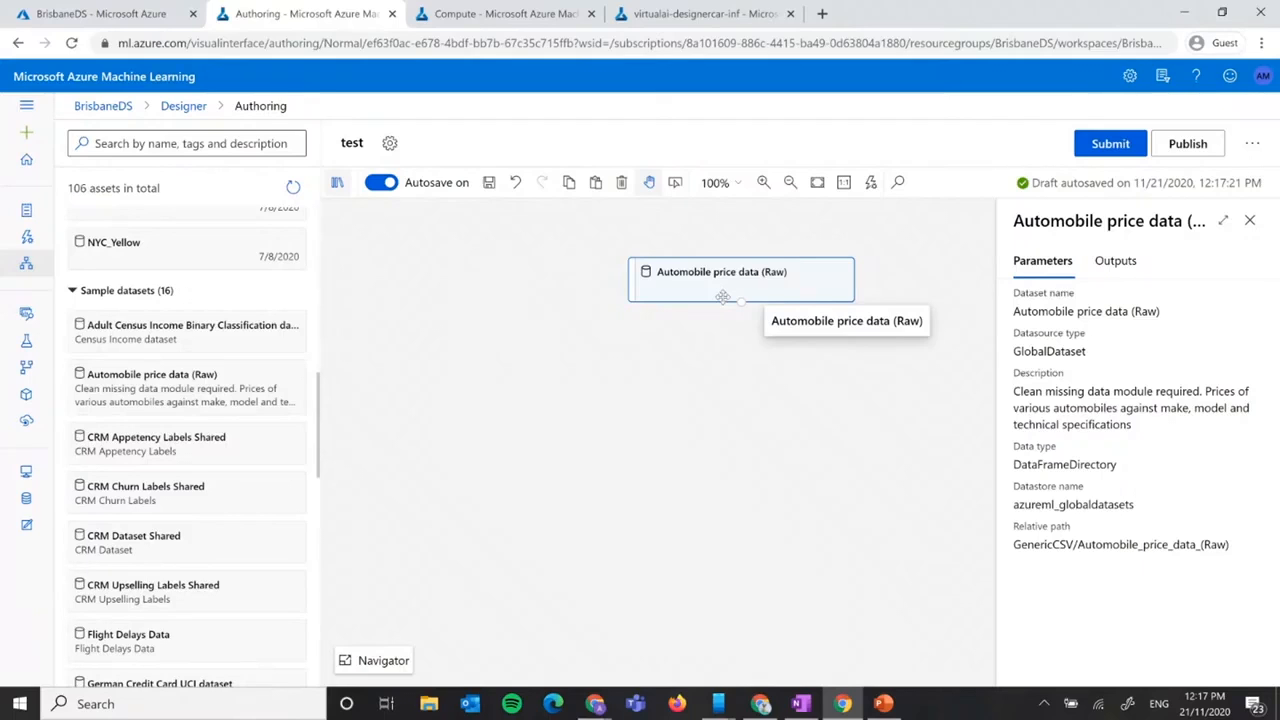
# Visualize the automobile dataset's output and look through its columns from symboling to price.
pyautogui.click(1115, 262)
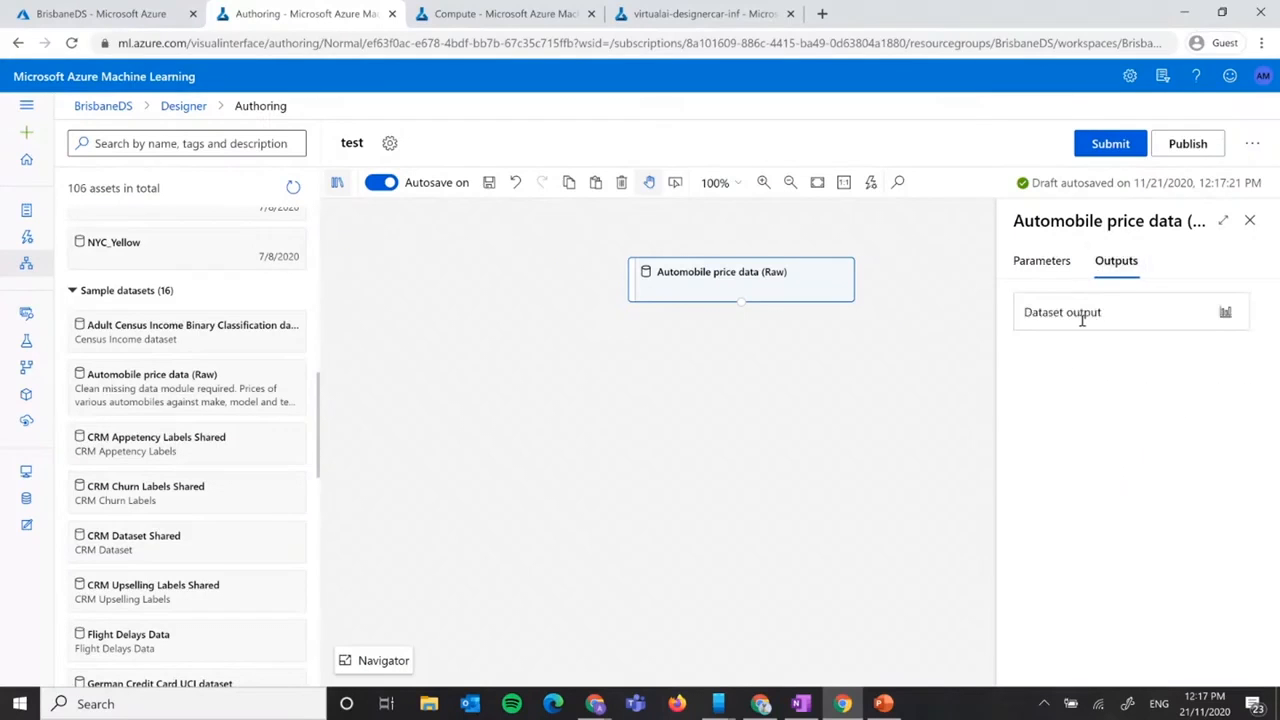
pyautogui.click(1226, 312)
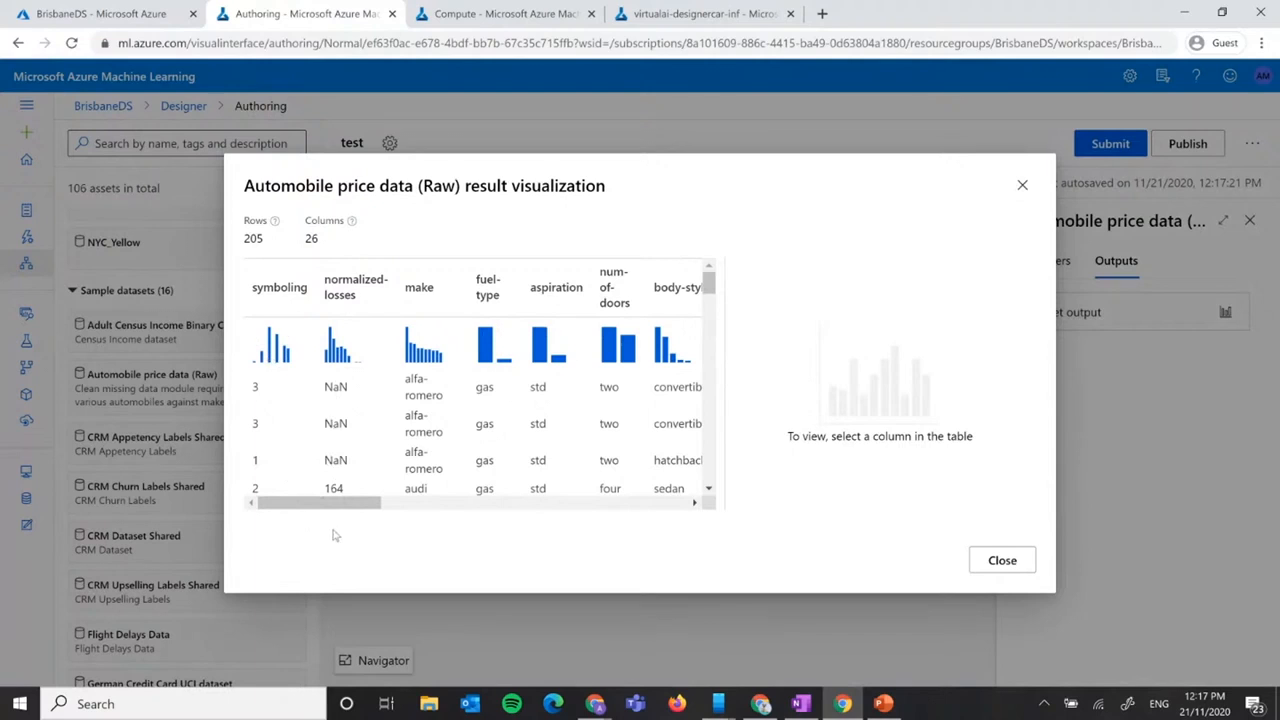
pyautogui.moveTo(320, 507); pyautogui.dragTo(321, 507)
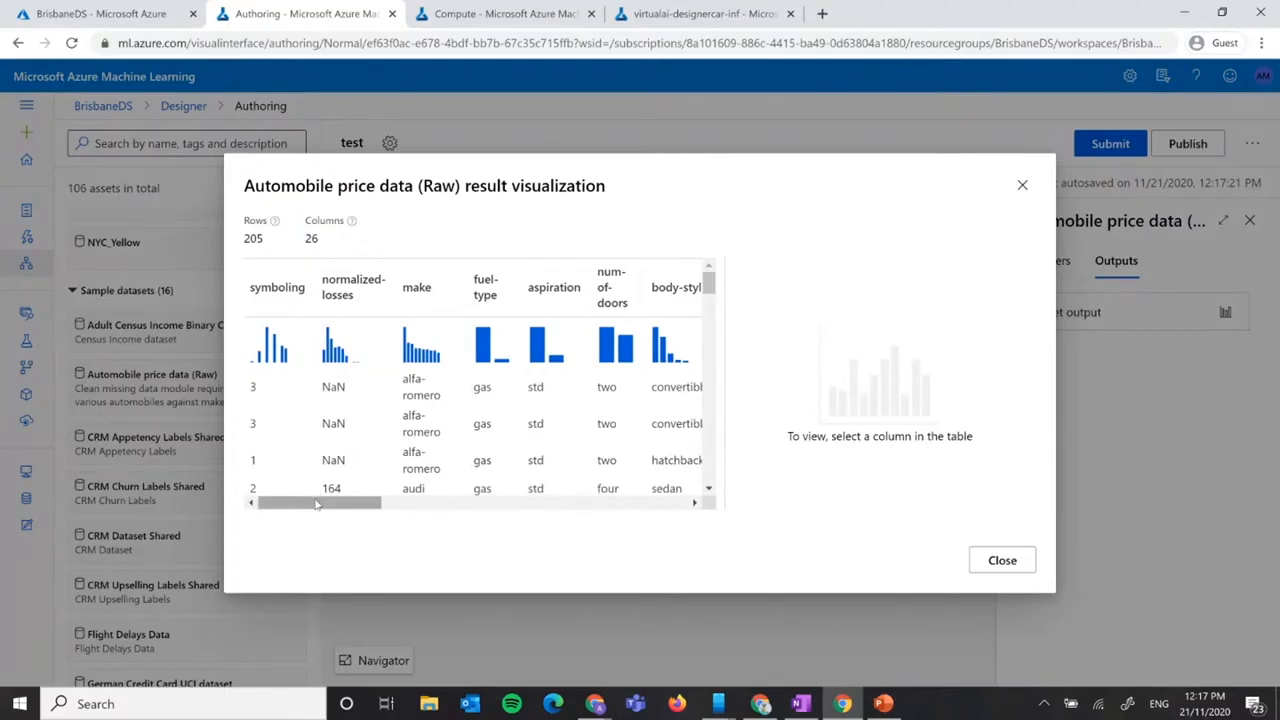
pyautogui.moveTo(316, 505); pyautogui.dragTo(337, 517)
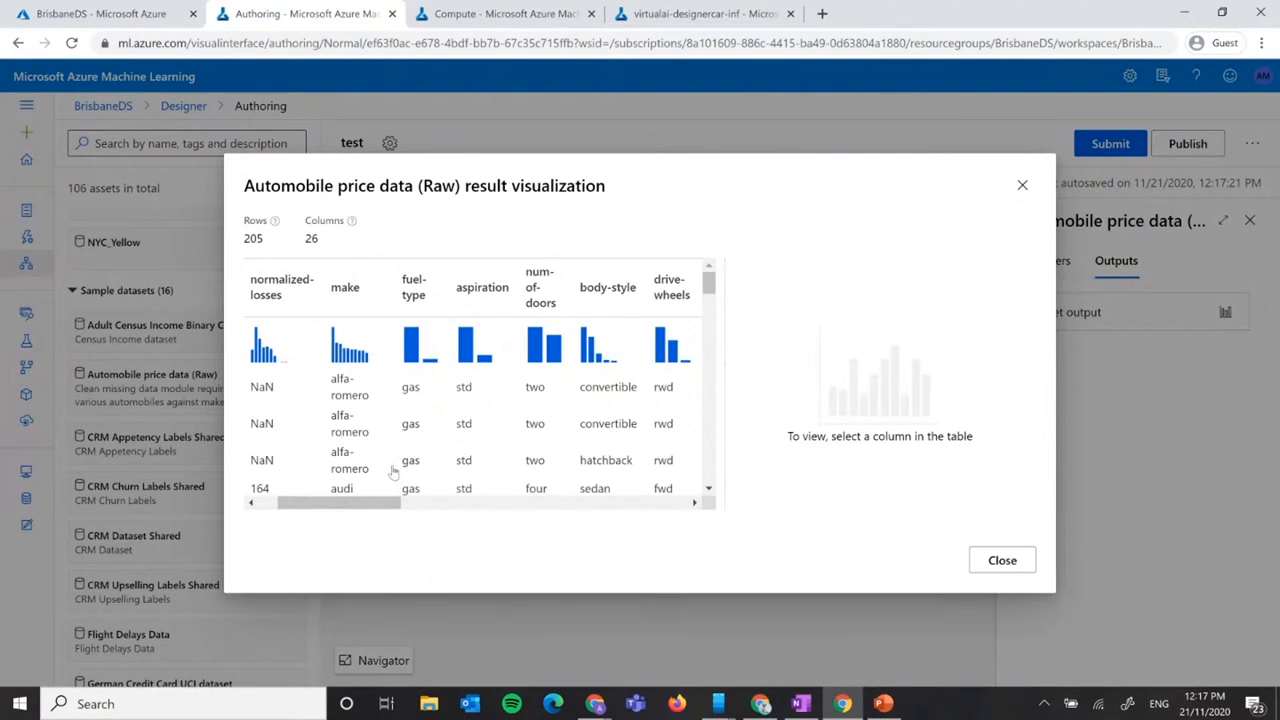
pyautogui.moveTo(385, 507); pyautogui.dragTo(393, 514)
pyautogui.moveTo(396, 518); pyautogui.dragTo(676, 462)
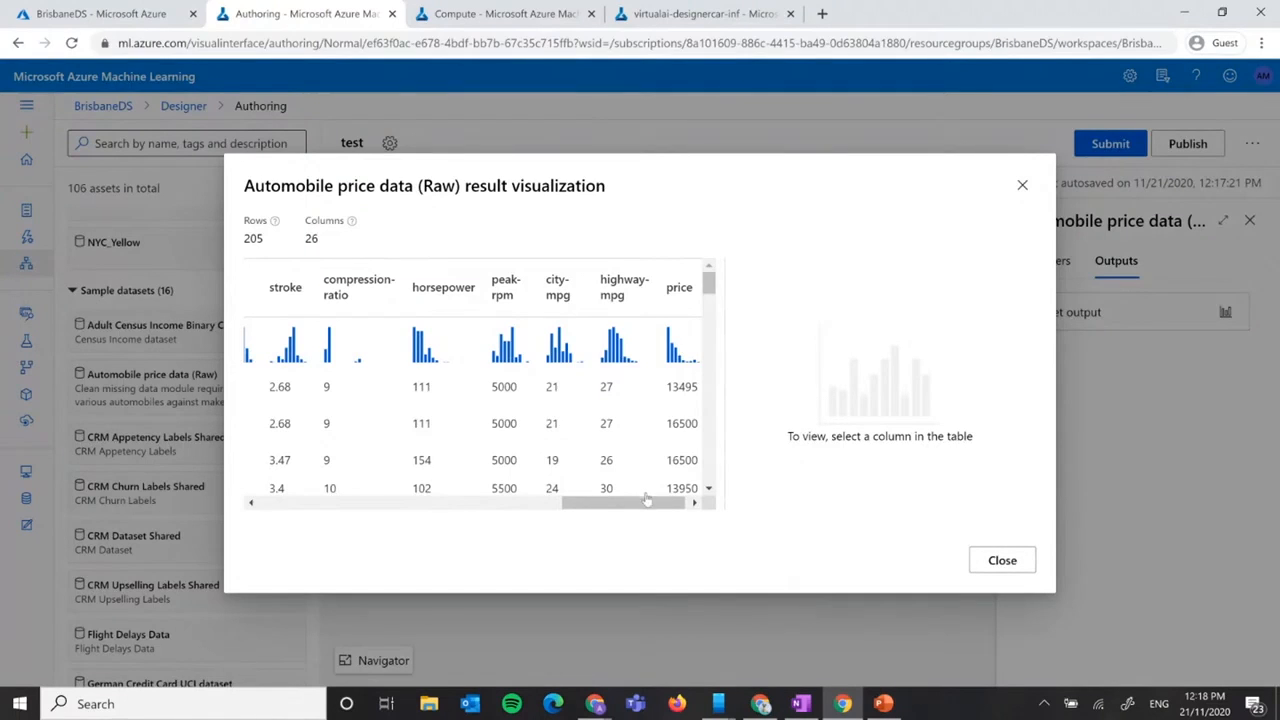
pyautogui.moveTo(638, 508)
pyautogui.mouseDown()
pyautogui.moveTo(350, 508)
pyautogui.moveTo(724, 524)
pyautogui.mouseUp()
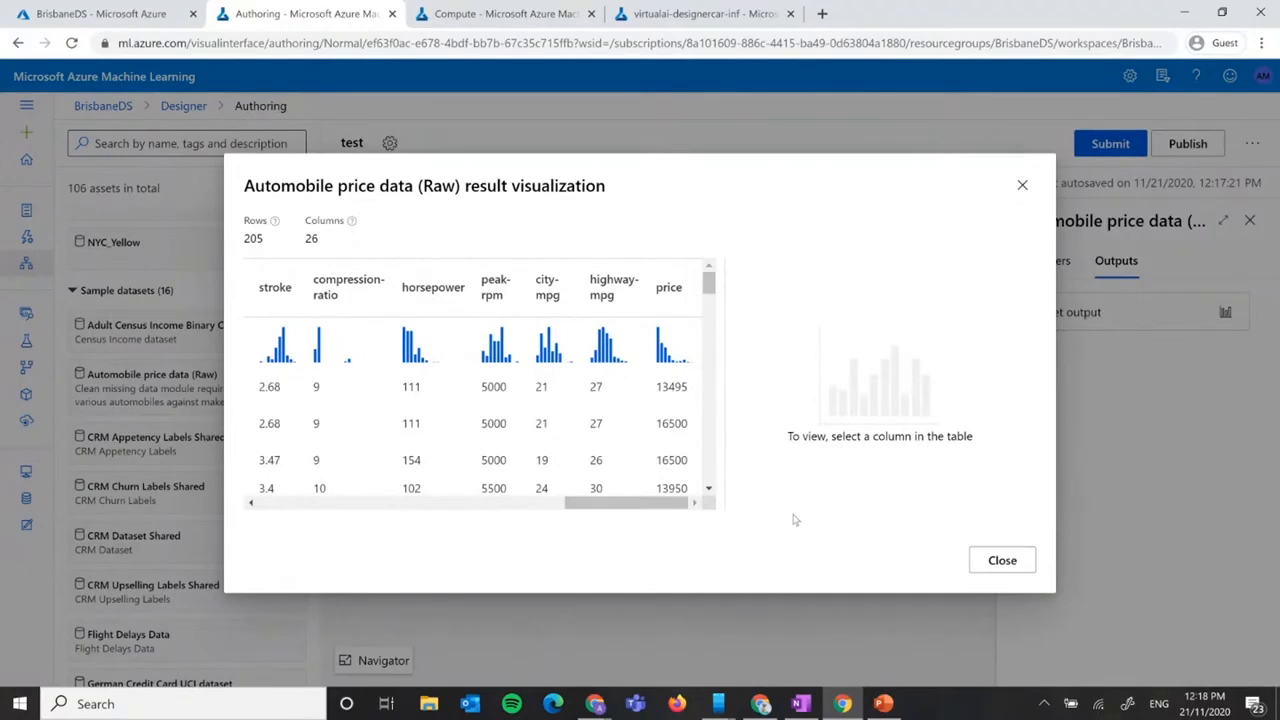
# Close the dataset visualization, add an Edit Metadata module below the automobile dataset and connect the dataset's output to it.
pyautogui.click(1026, 569)
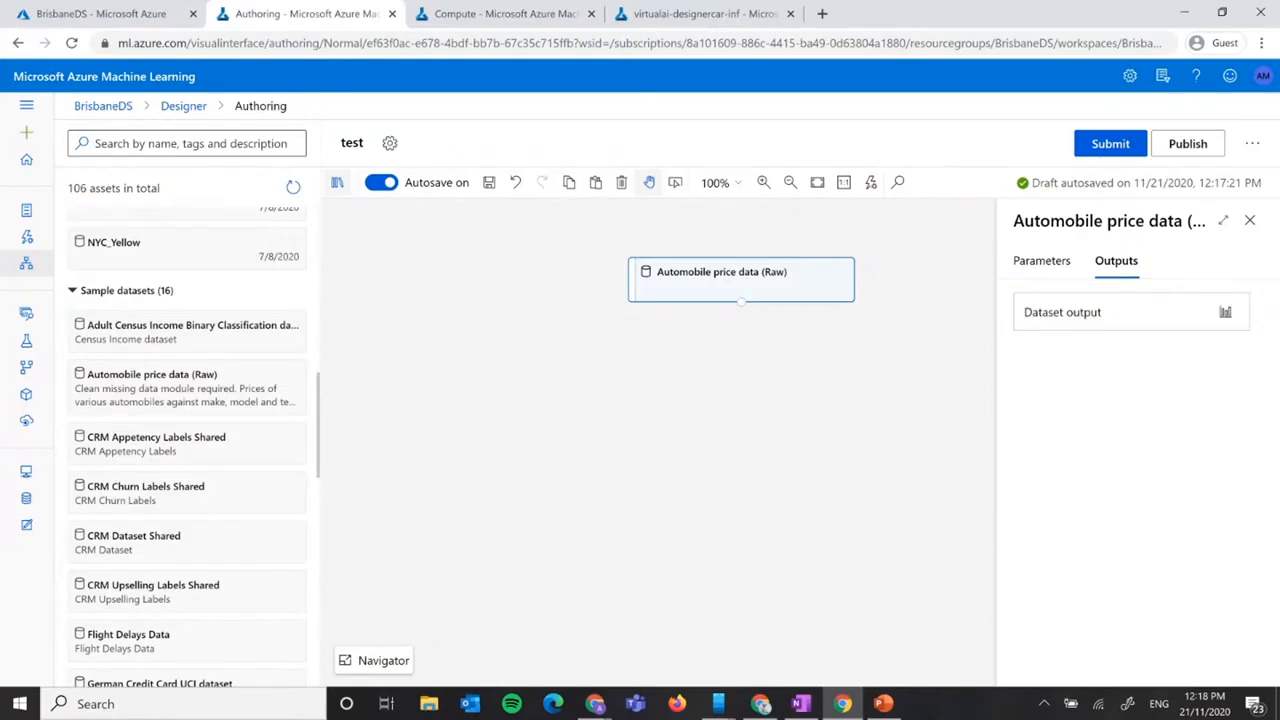
pyautogui.click(152, 143)
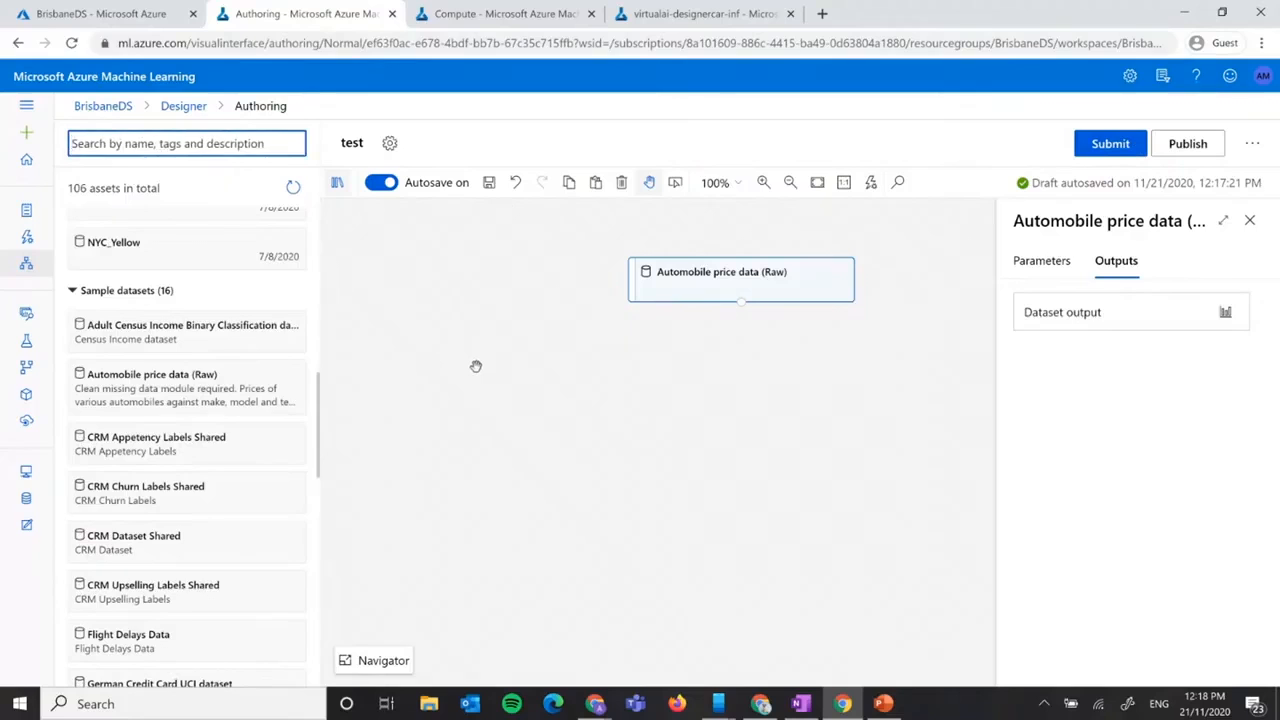
pyautogui.write('edit')
pyautogui.moveTo(181, 337); pyautogui.dragTo(751, 386)
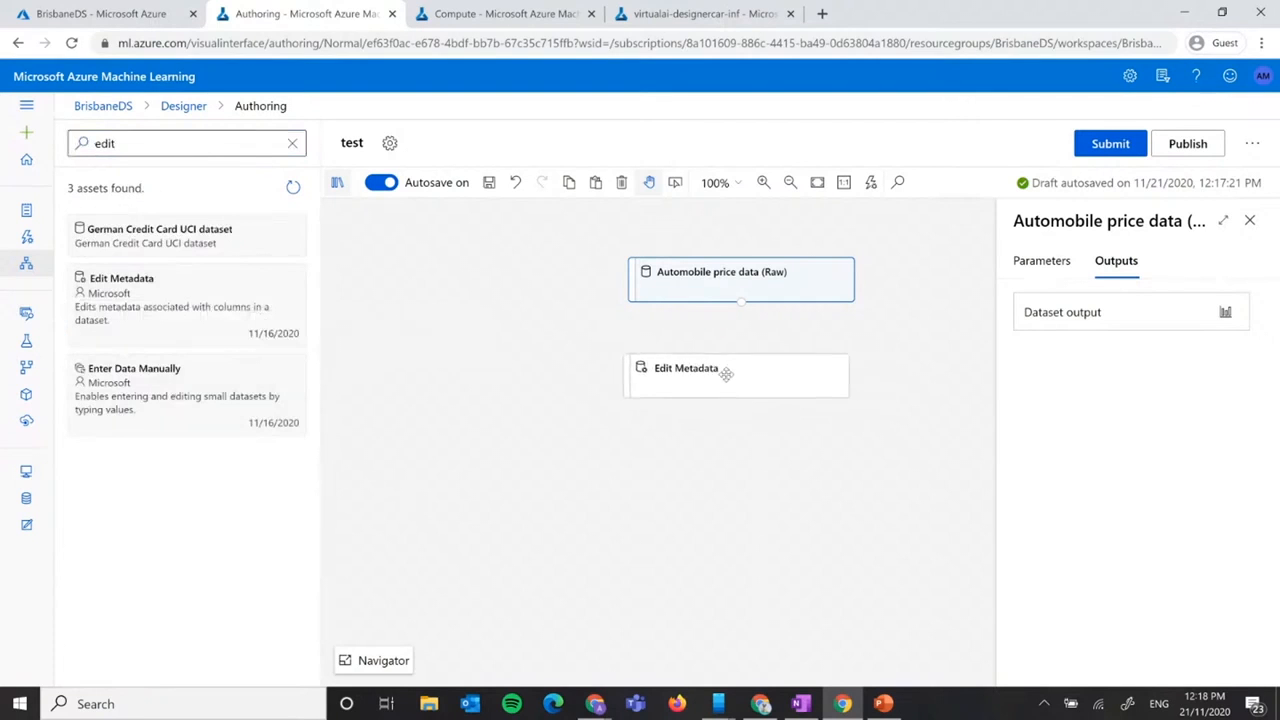
pyautogui.moveTo(740, 301); pyautogui.dragTo(725, 356)
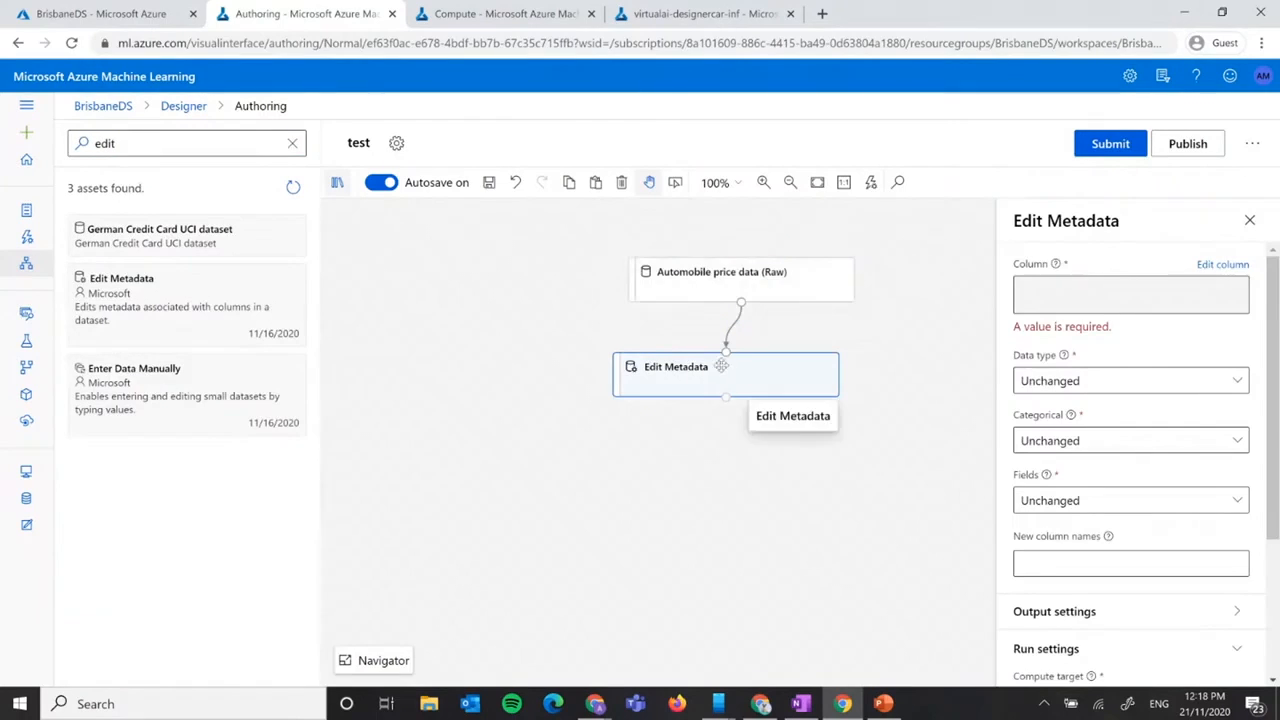
# Set Edit Metadata's column selection to include all columns and exclude the column name normalized-losses.
pyautogui.click(1210, 266)
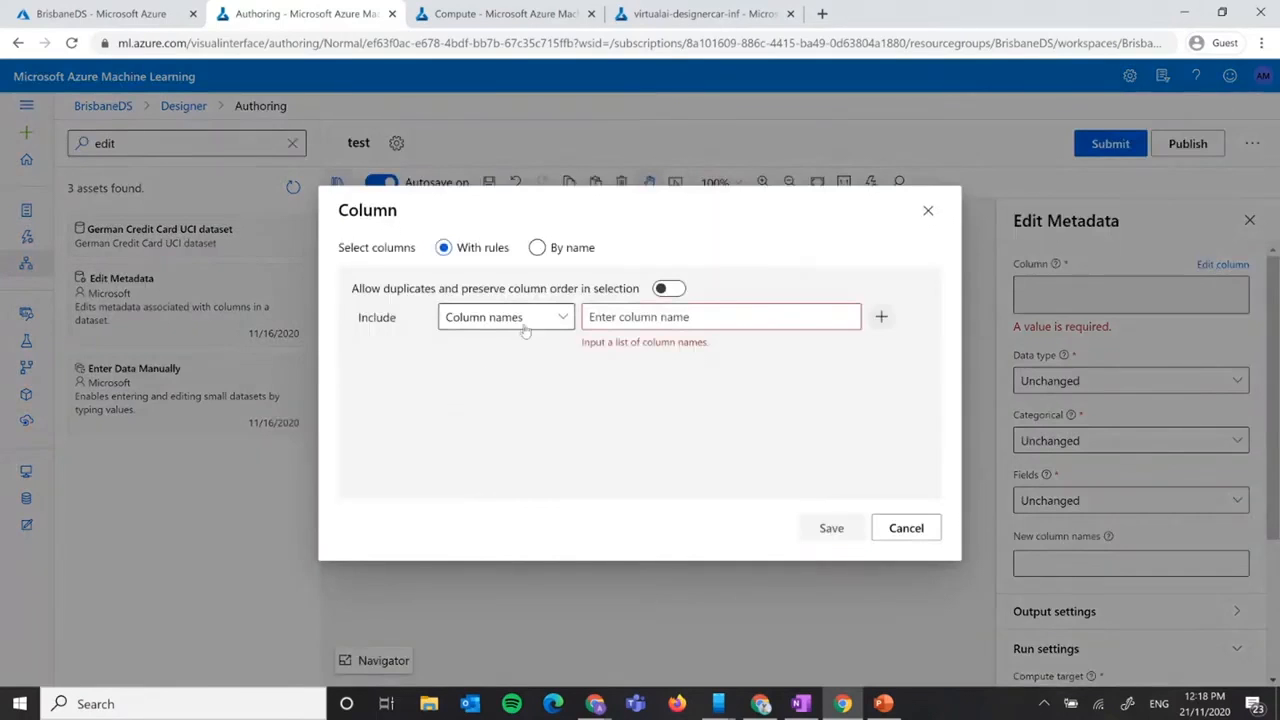
pyautogui.click(614, 316)
pyautogui.click(548, 317)
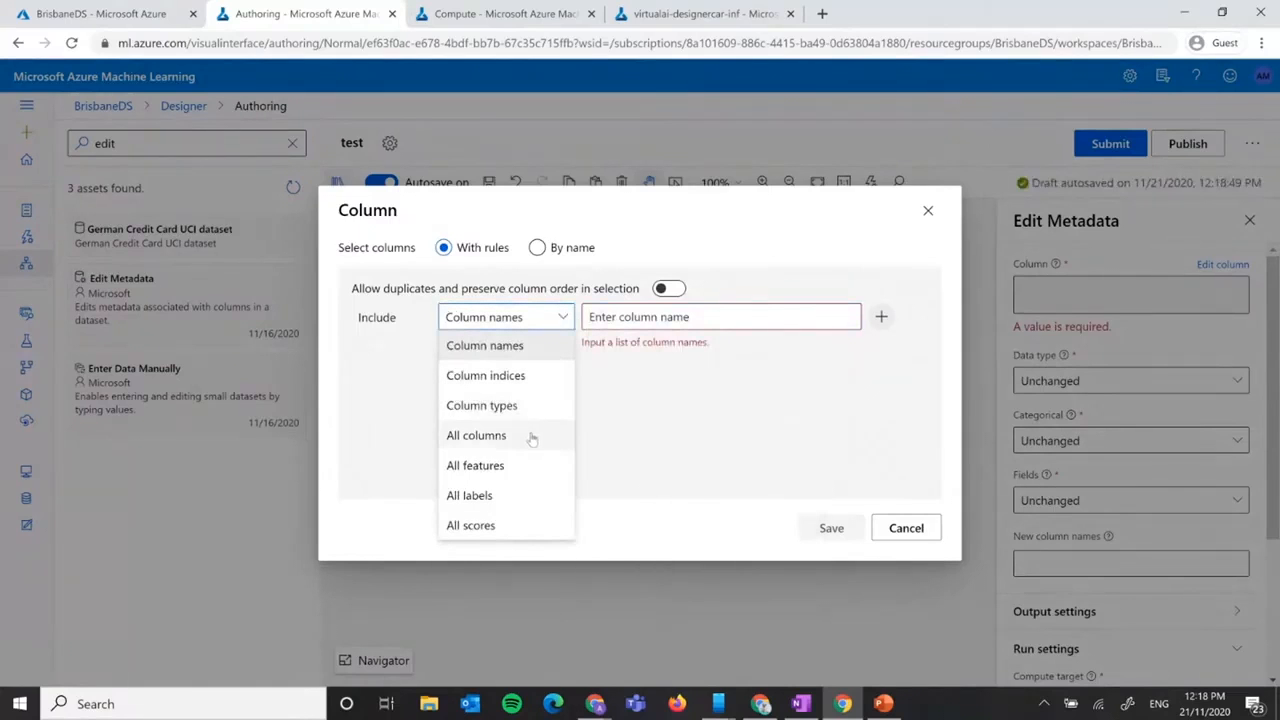
pyautogui.click(532, 437)
pyautogui.click(881, 317)
pyautogui.click(409, 368)
pyautogui.click(409, 417)
pyautogui.click(522, 358)
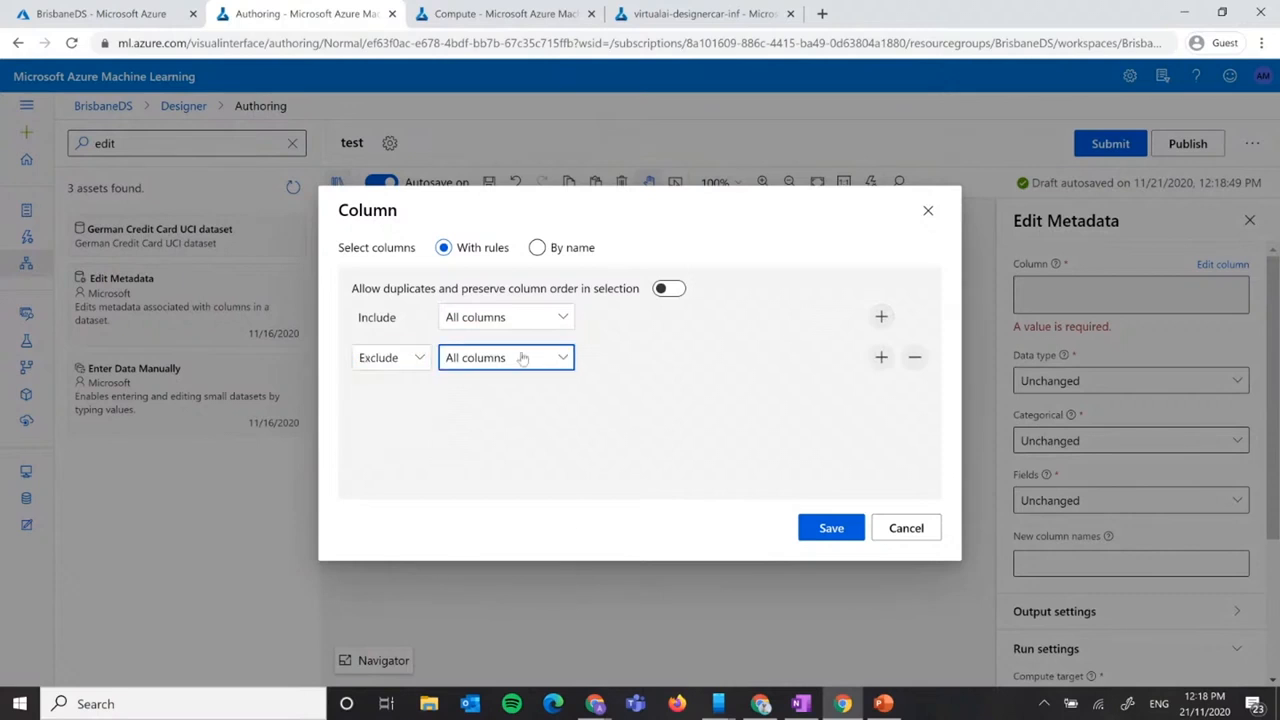
pyautogui.click(514, 386)
pyautogui.click(676, 357)
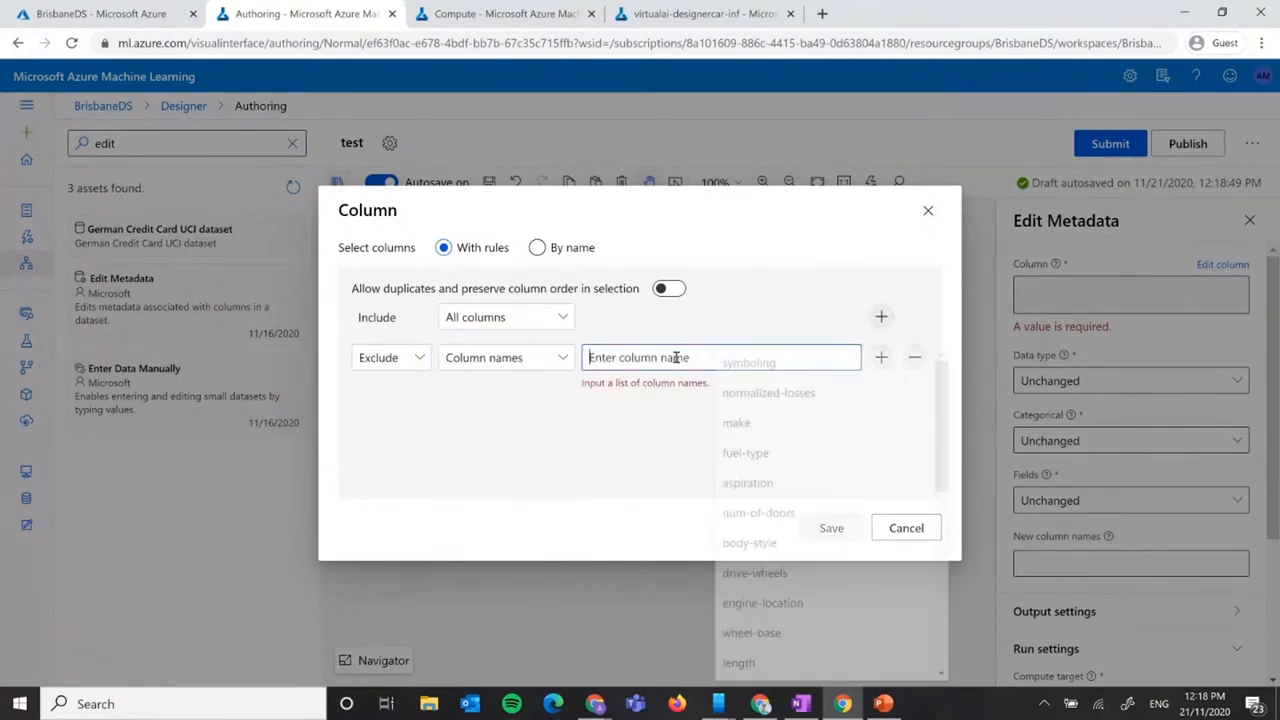
pyautogui.click(797, 394)
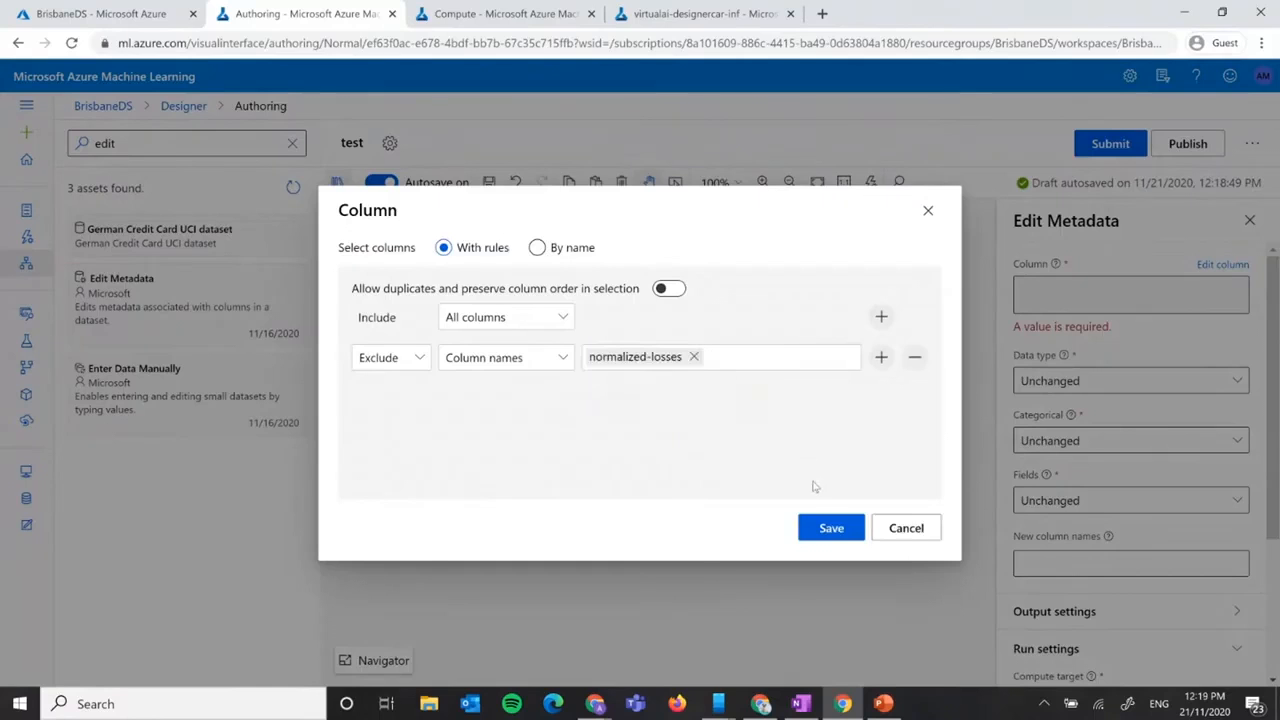
pyautogui.click(815, 540)
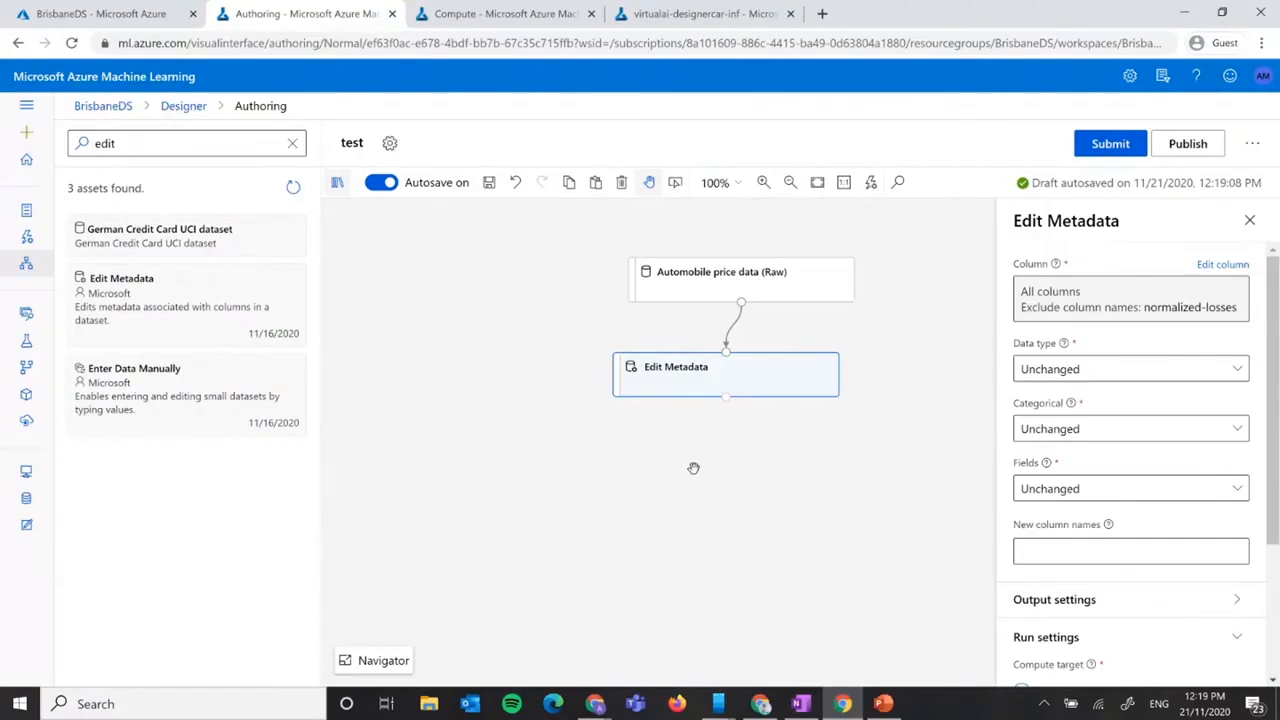
# Add a Clean Missing Data module below Edit Metadata and connect Edit Metadata's output to its input.
pyautogui.click(239, 142)
pyautogui.hotkey('ctrl', 'a')
pyautogui.write('clean')
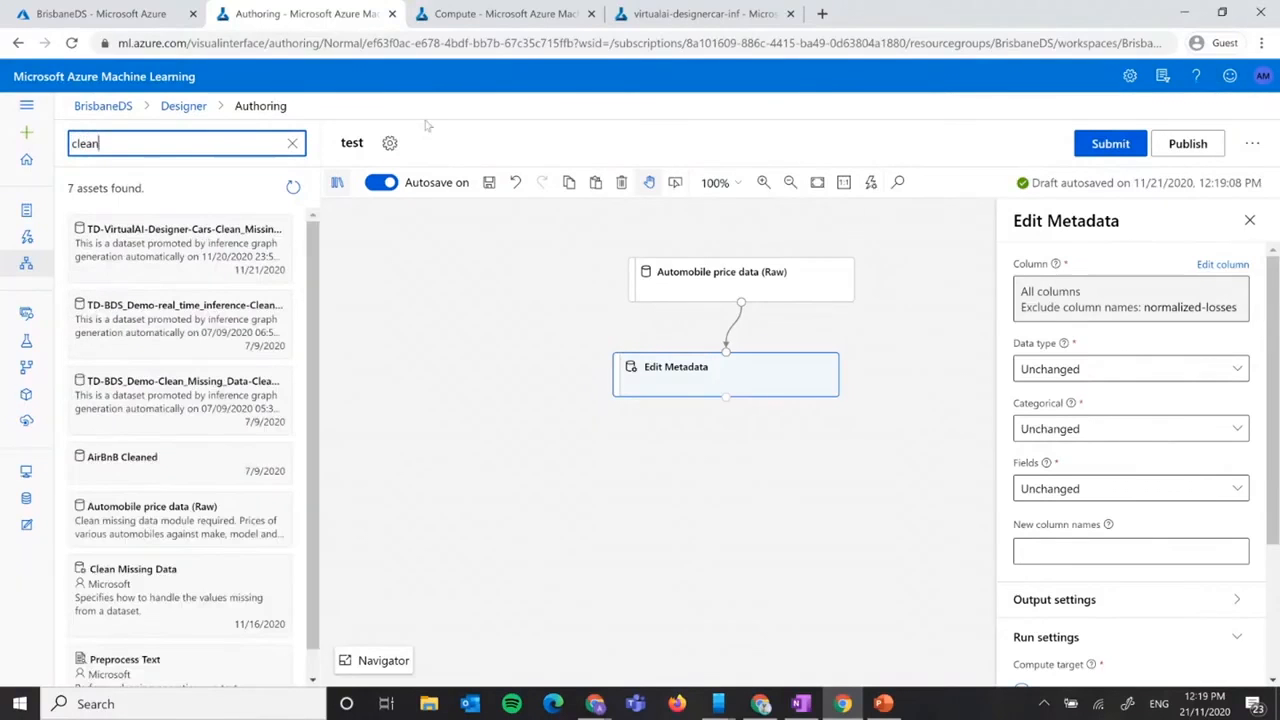
pyautogui.moveTo(302, 230)
pyautogui.write('mi')
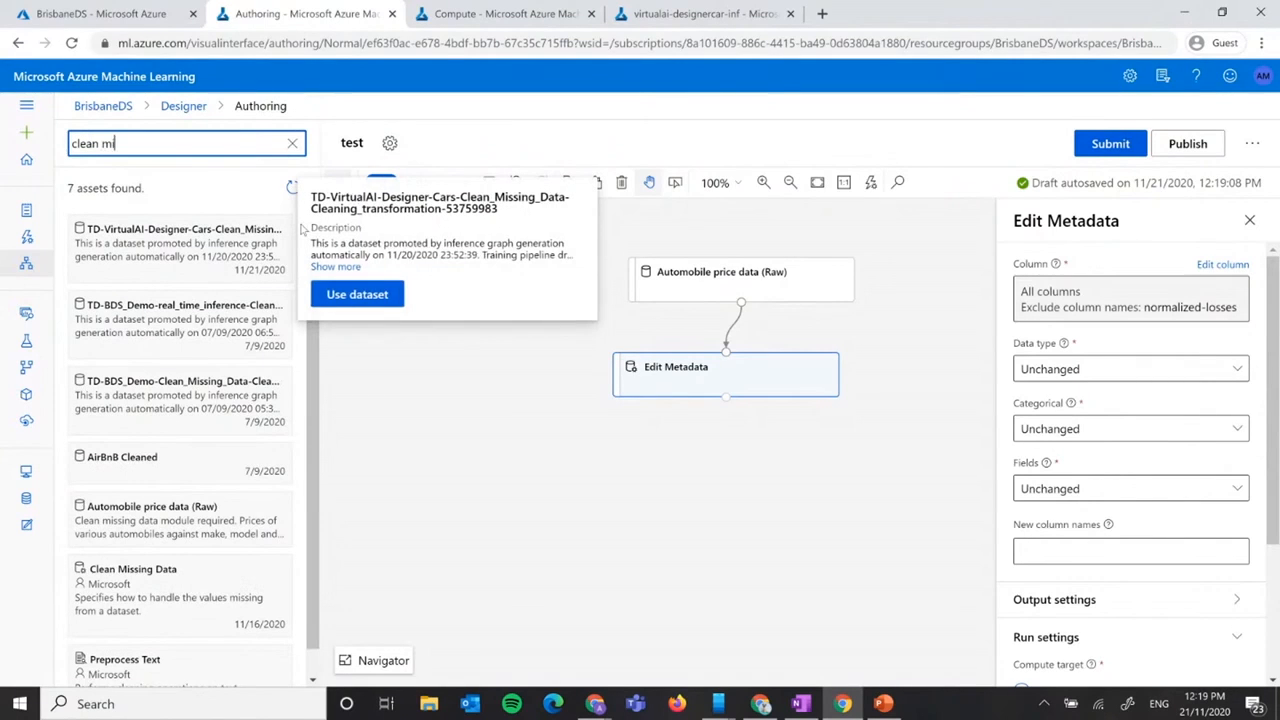
pyautogui.write('s')
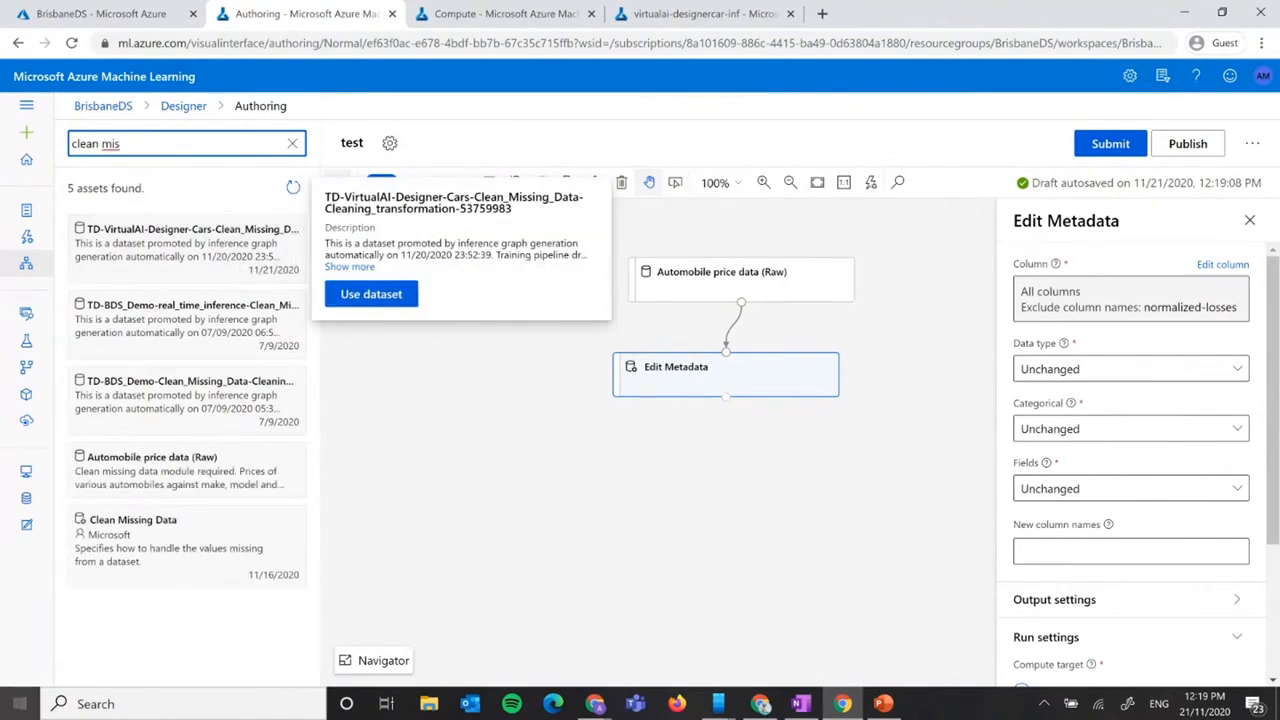
pyautogui.moveTo(150, 540); pyautogui.dragTo(726, 491)
pyautogui.moveTo(726, 398); pyautogui.dragTo(726, 466)
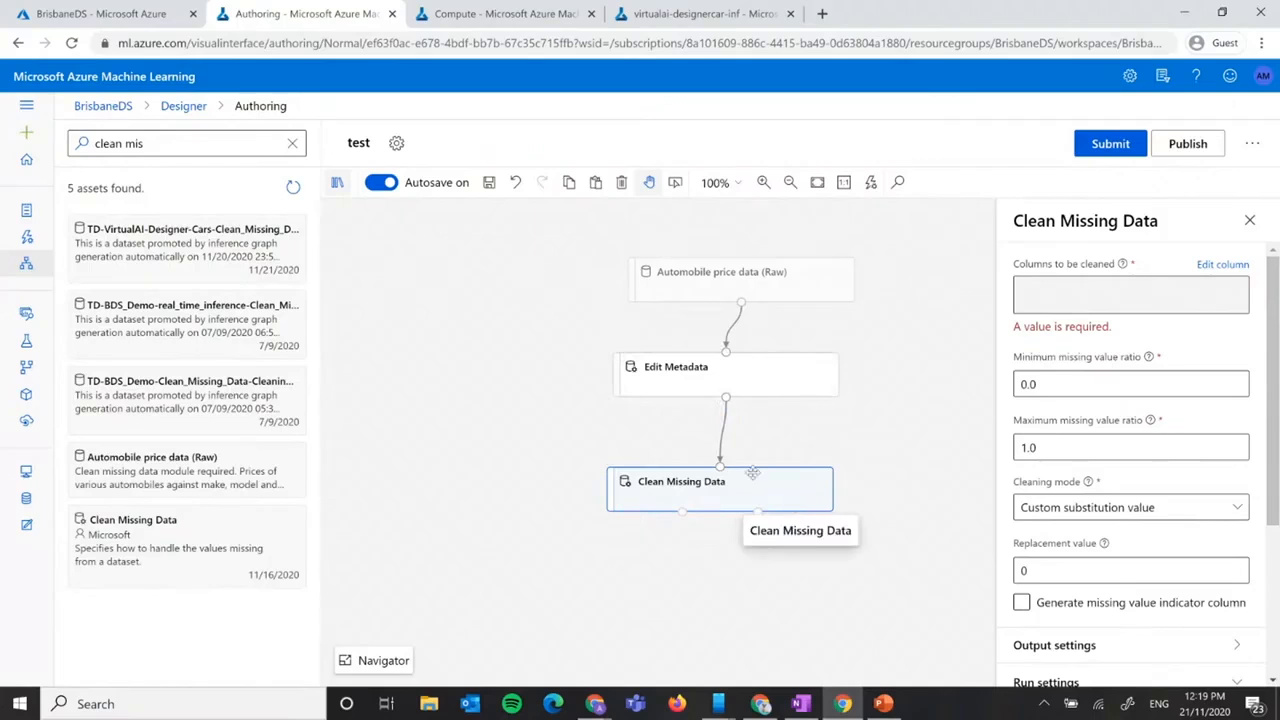
# Set Clean Missing Data to clean all columns with the cleaning mode Remove entire row.
pyautogui.click(1214, 266)
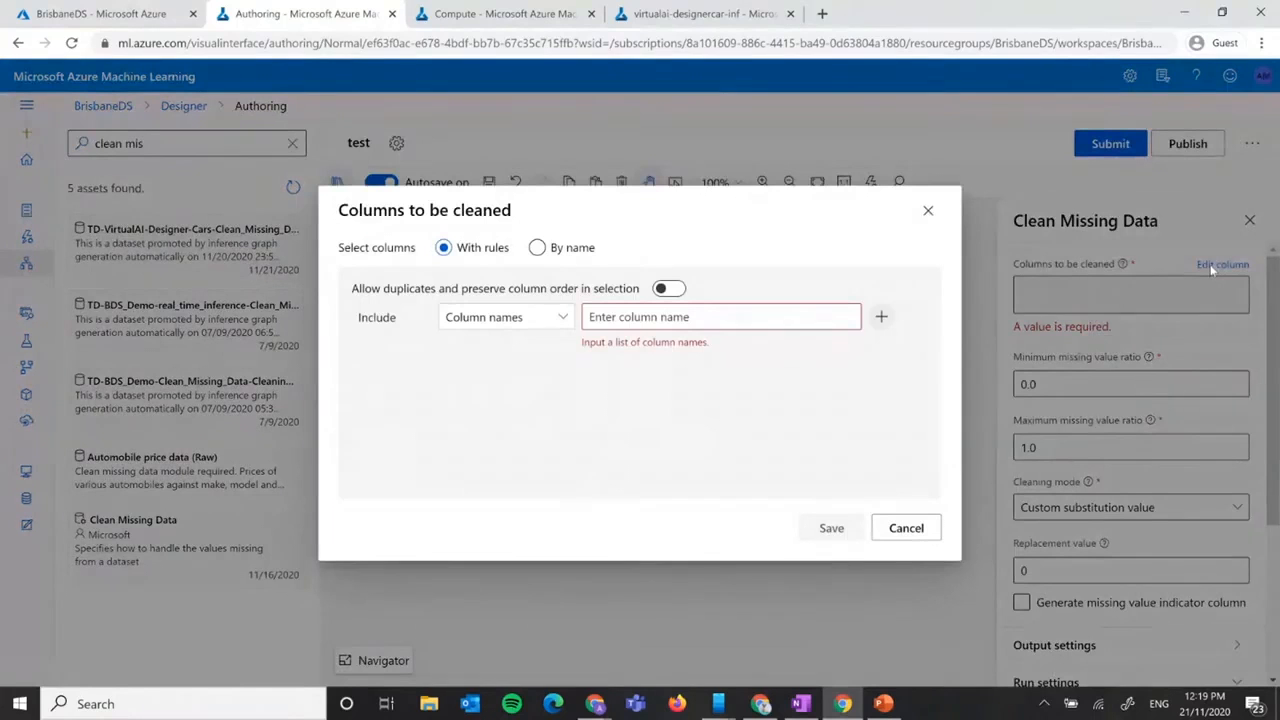
pyautogui.click(514, 330)
pyautogui.click(494, 435)
pyautogui.click(830, 527)
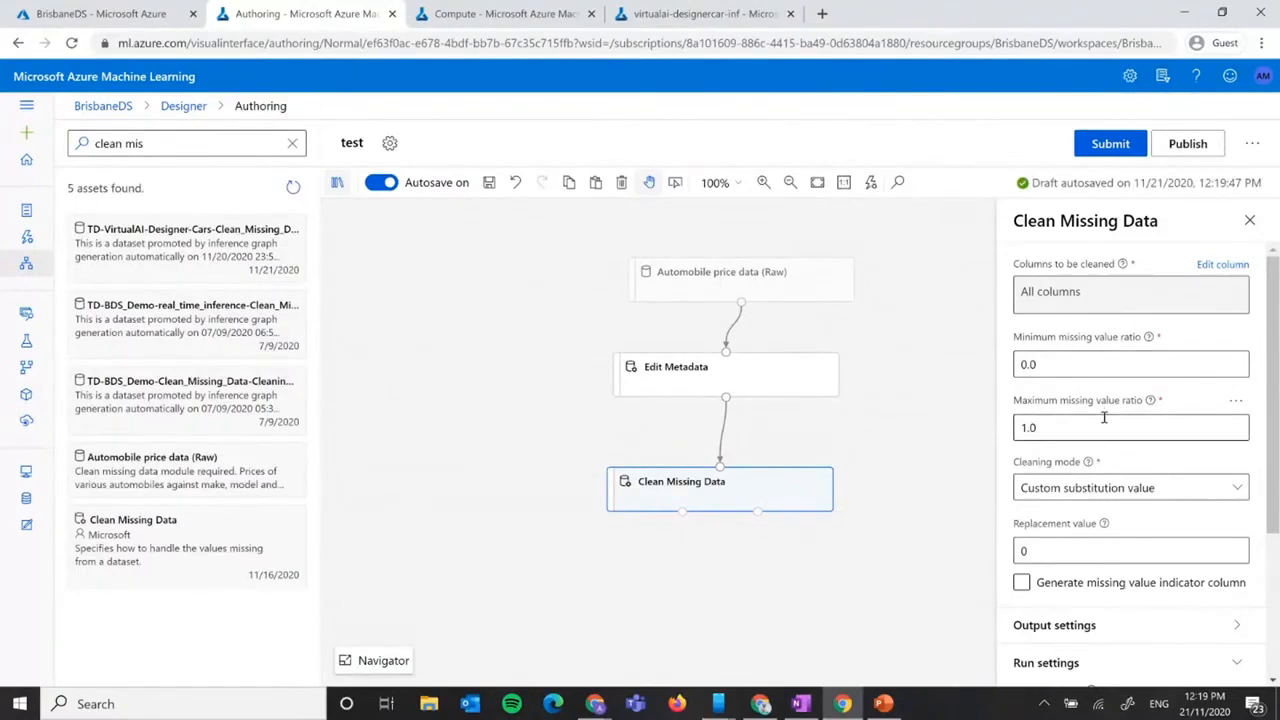
pyautogui.click(1126, 497)
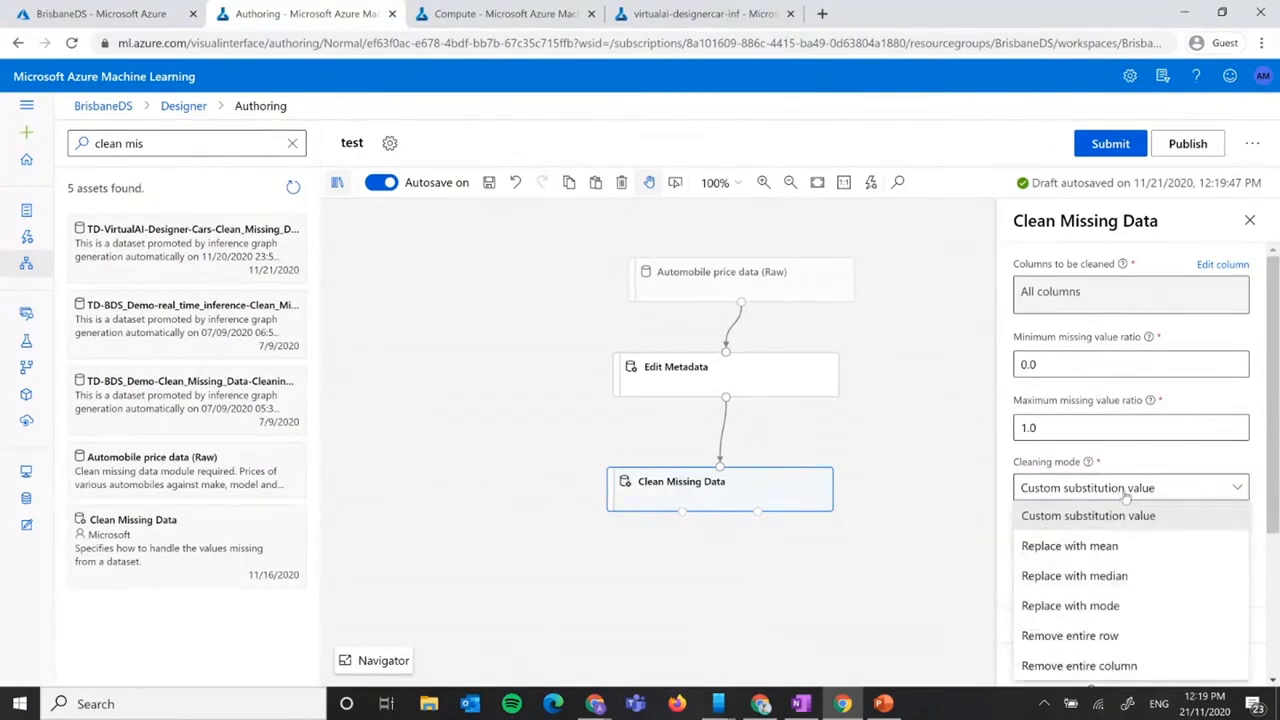
pyautogui.click(1112, 636)
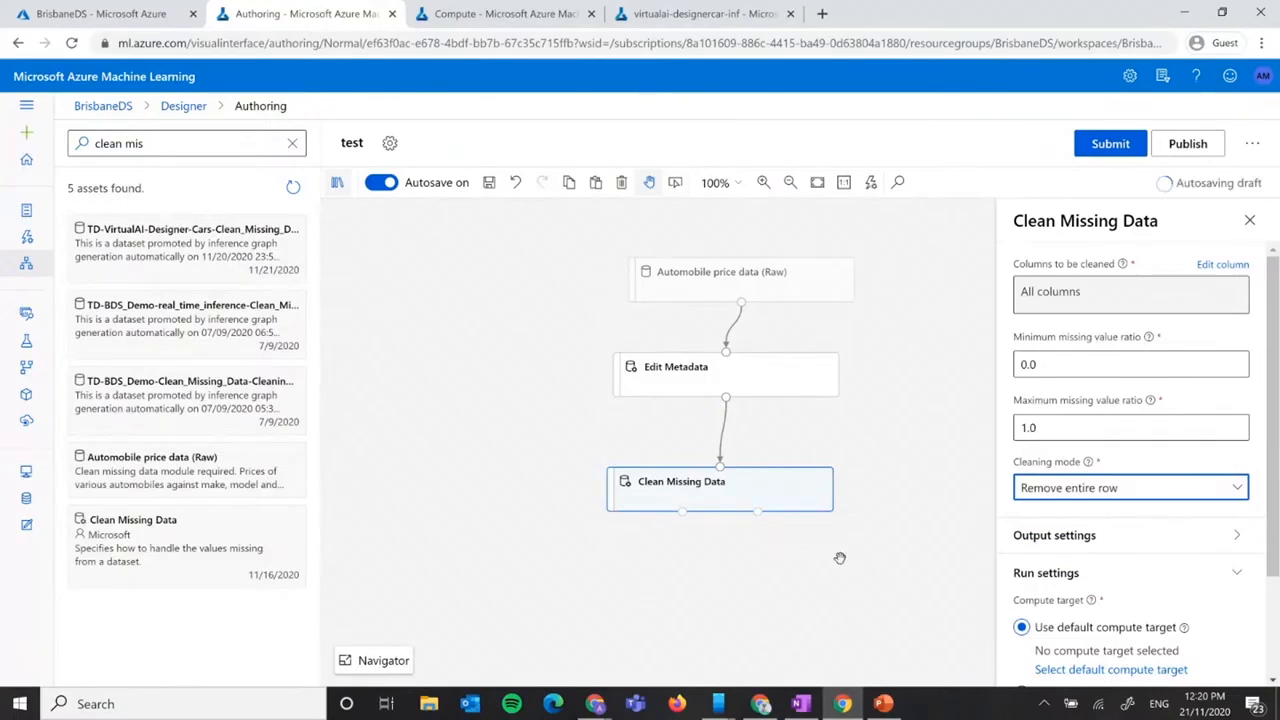
pyautogui.click(891, 428)
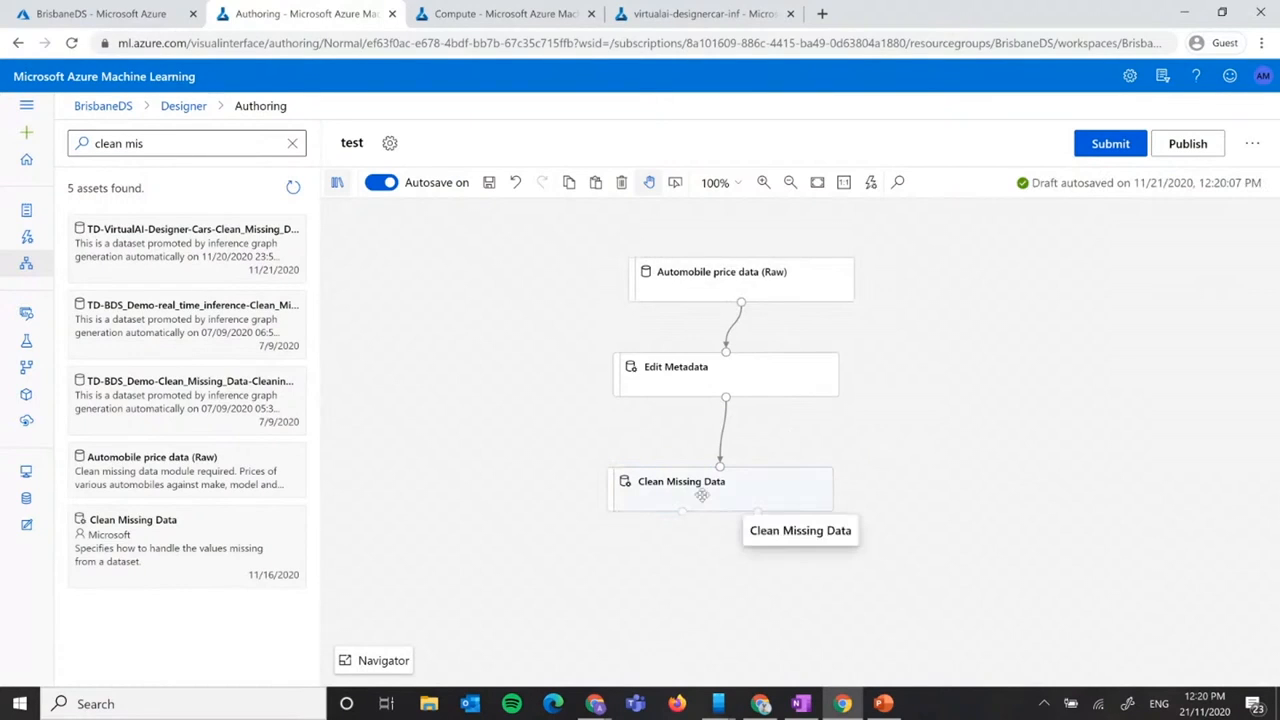
pyautogui.click(731, 481)
pyautogui.click(858, 477)
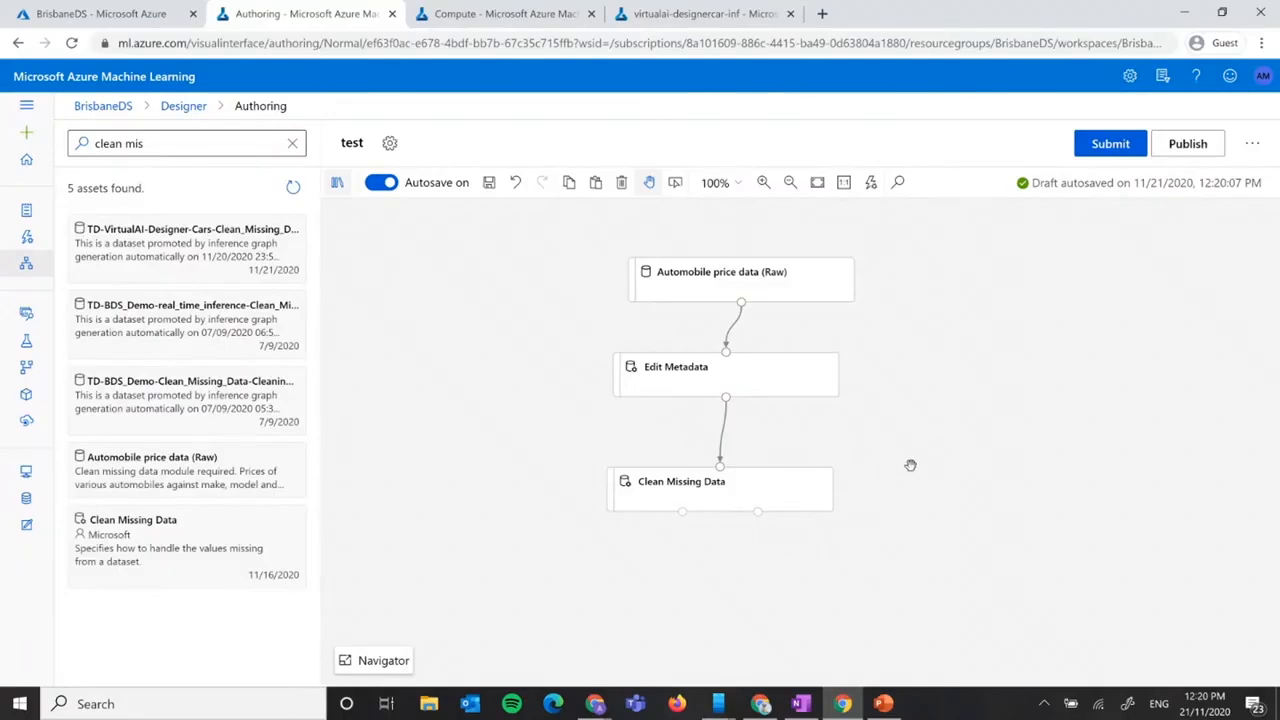
# Add a Split Data module below Clean Missing Data and connect the first output of Clean Missing Data to it.
pyautogui.scroll(-1, 780, 500)
pyautogui.click(182, 148)
pyautogui.moveTo(182, 148); pyautogui.dragTo(72, 148)
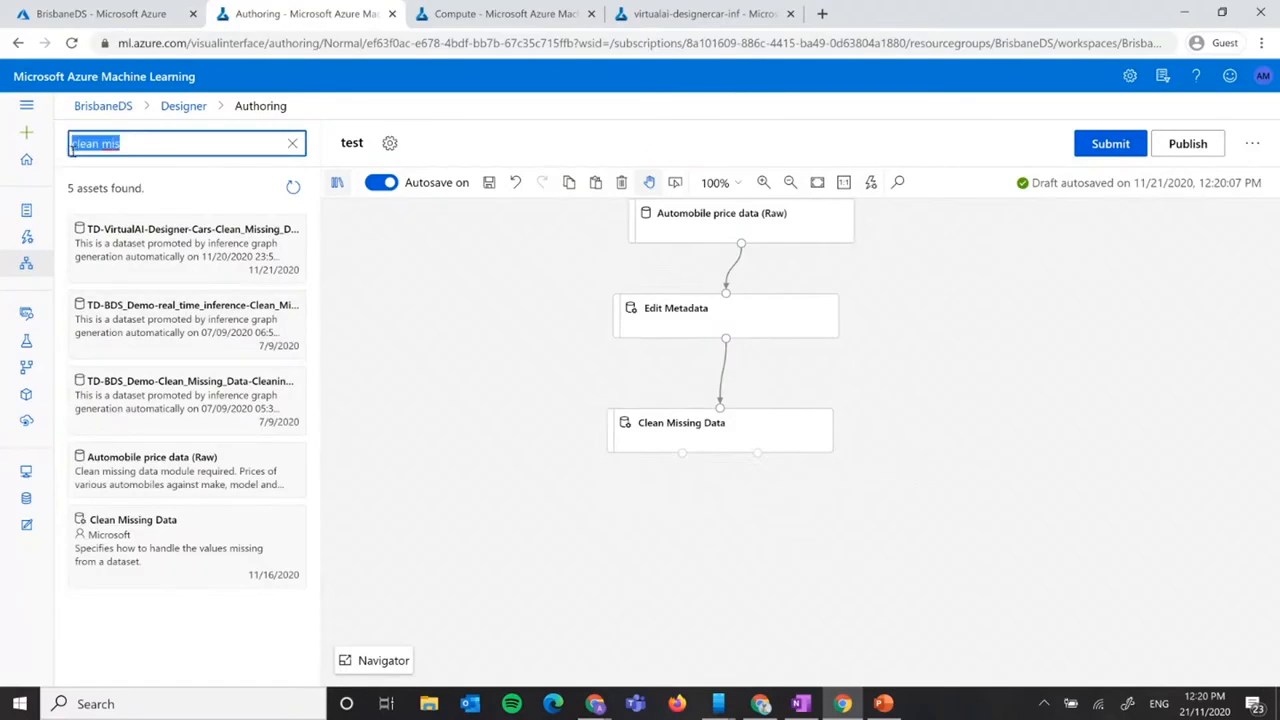
pyautogui.write('split')
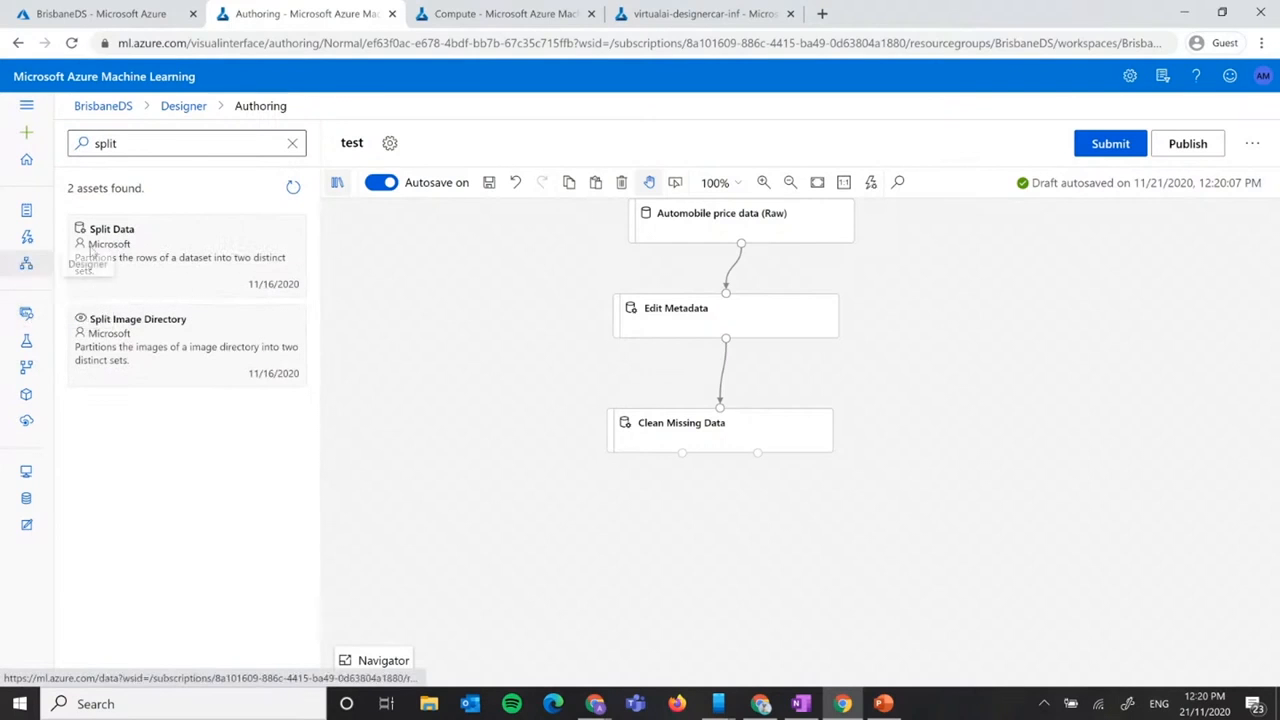
pyautogui.moveTo(213, 236); pyautogui.dragTo(720, 525)
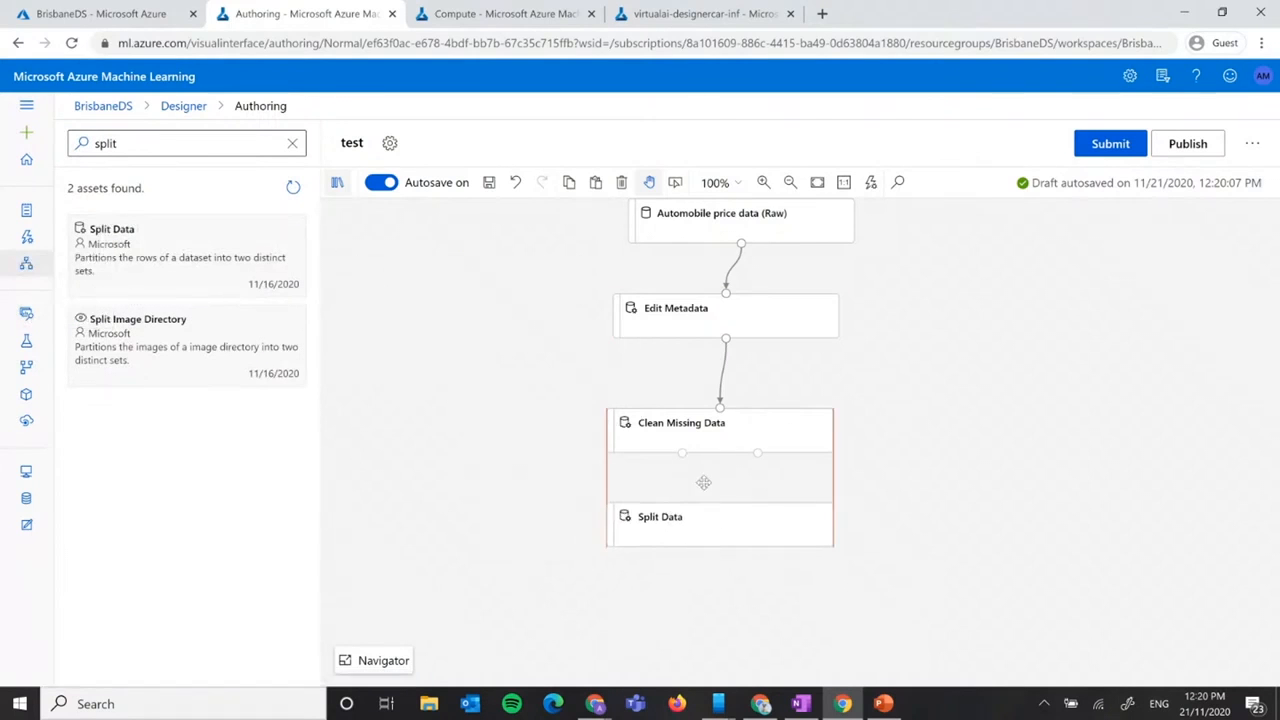
pyautogui.moveTo(681, 456); pyautogui.dragTo(720, 500)
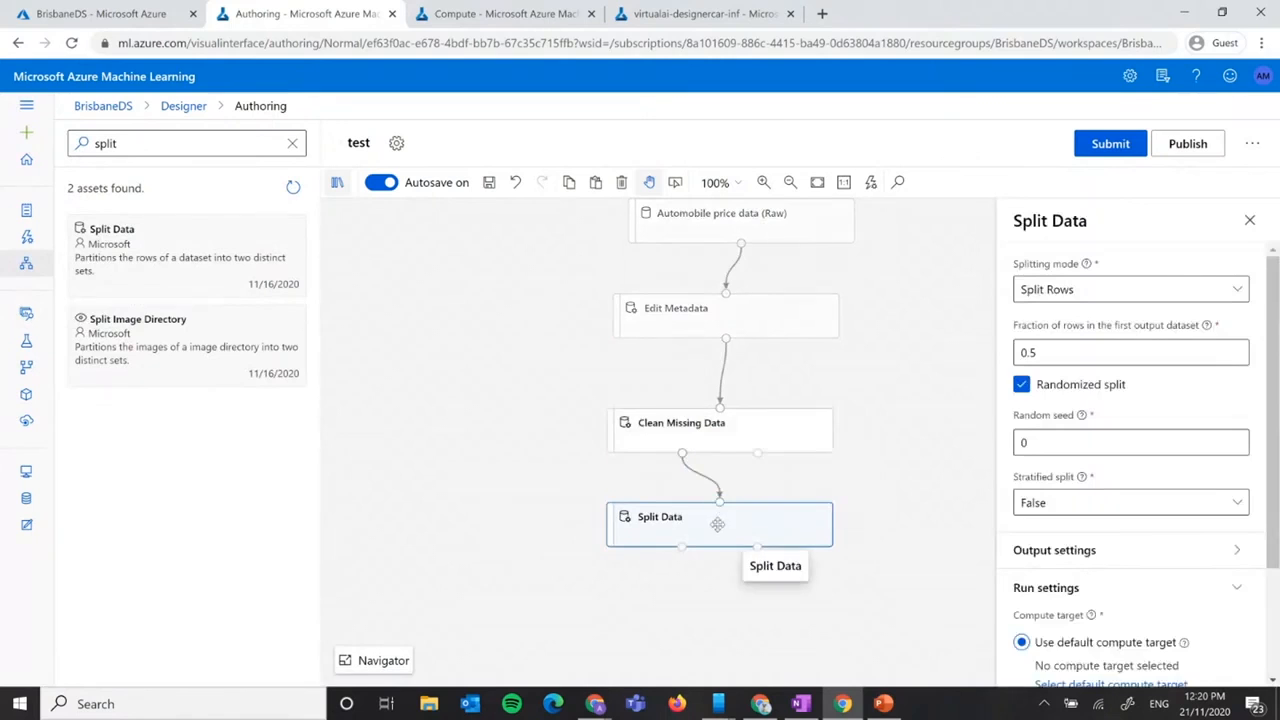
# Set Split Data's fraction of rows in the first output dataset to 0.7.
pyautogui.click(1120, 356)
pyautogui.write('.7')
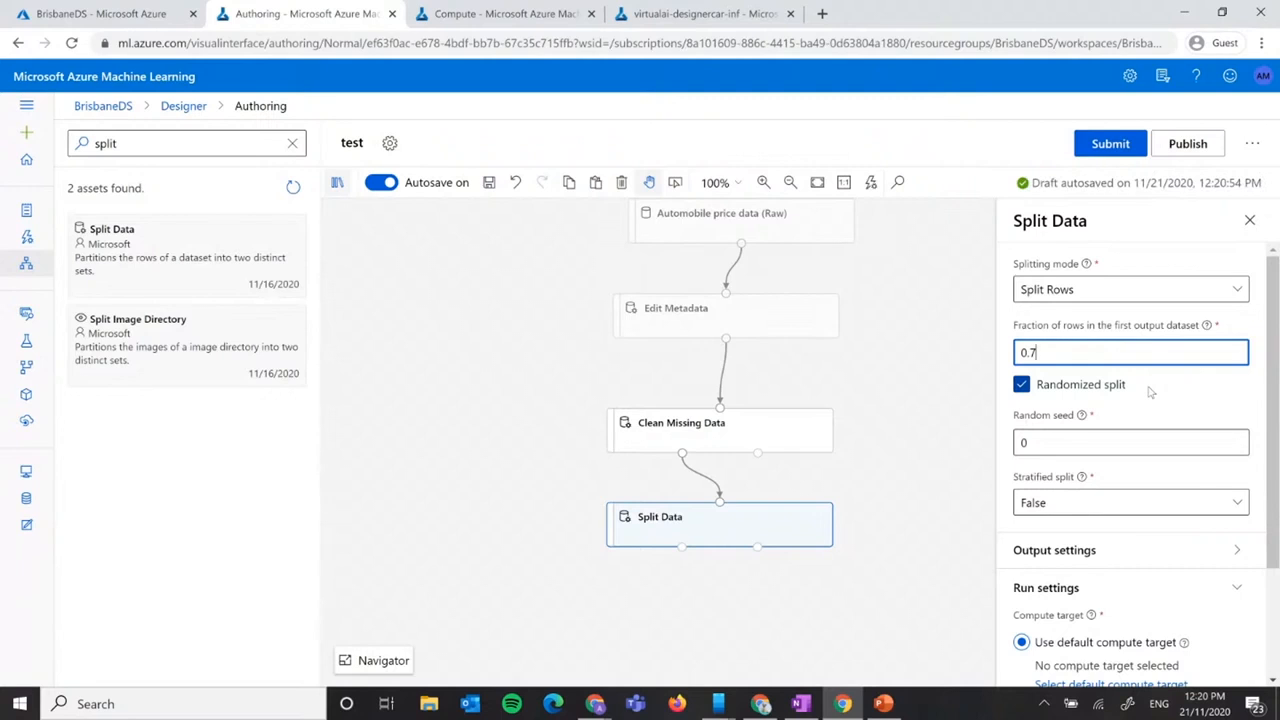
pyautogui.click(1160, 392)
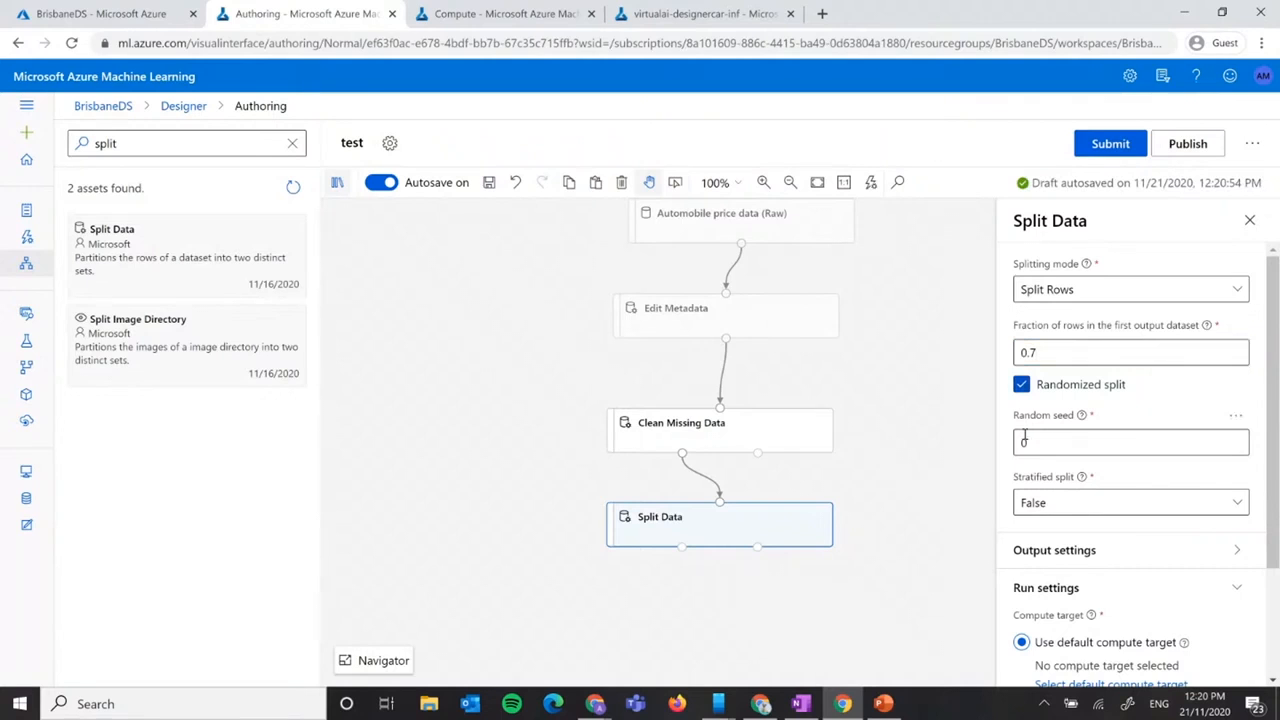
# Search the assets for train and place a Train Model module below Split Data.
pyautogui.moveTo(899, 455); pyautogui.dragTo(908, 267)
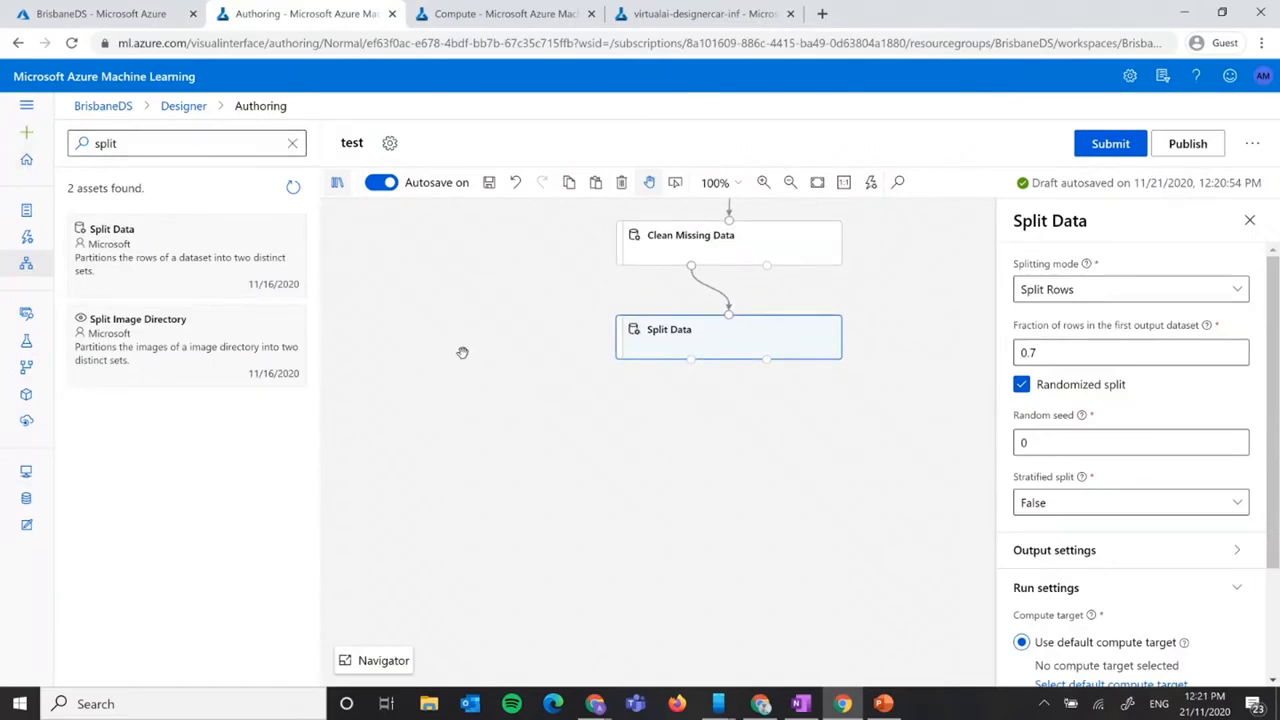
pyautogui.doubleClick(231, 140)
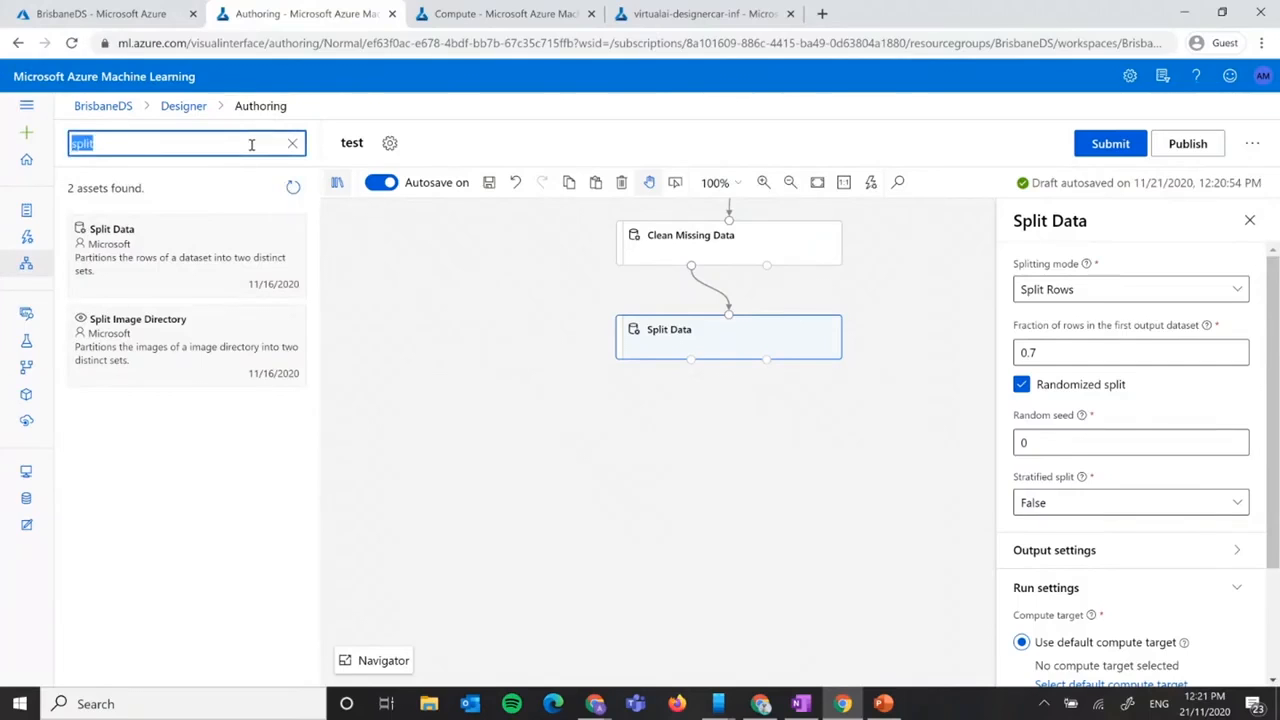
pyautogui.write('train')
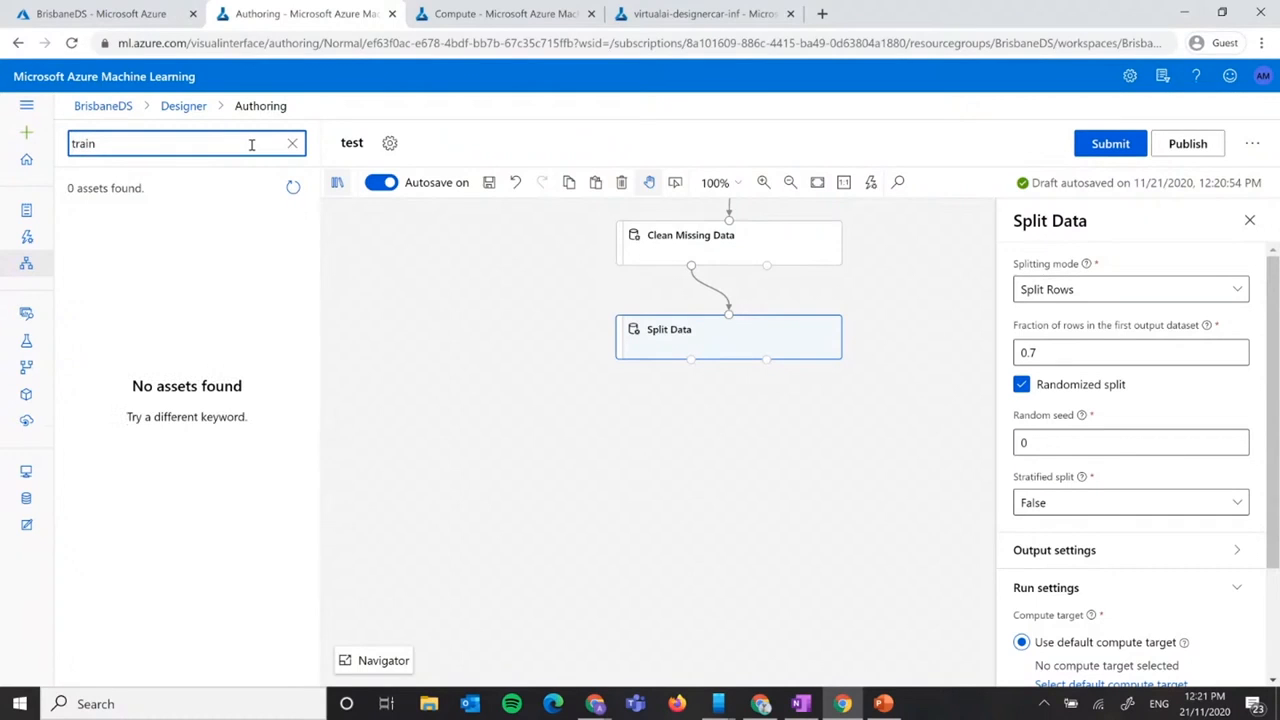
pyautogui.scroll(-10, 170, 343)
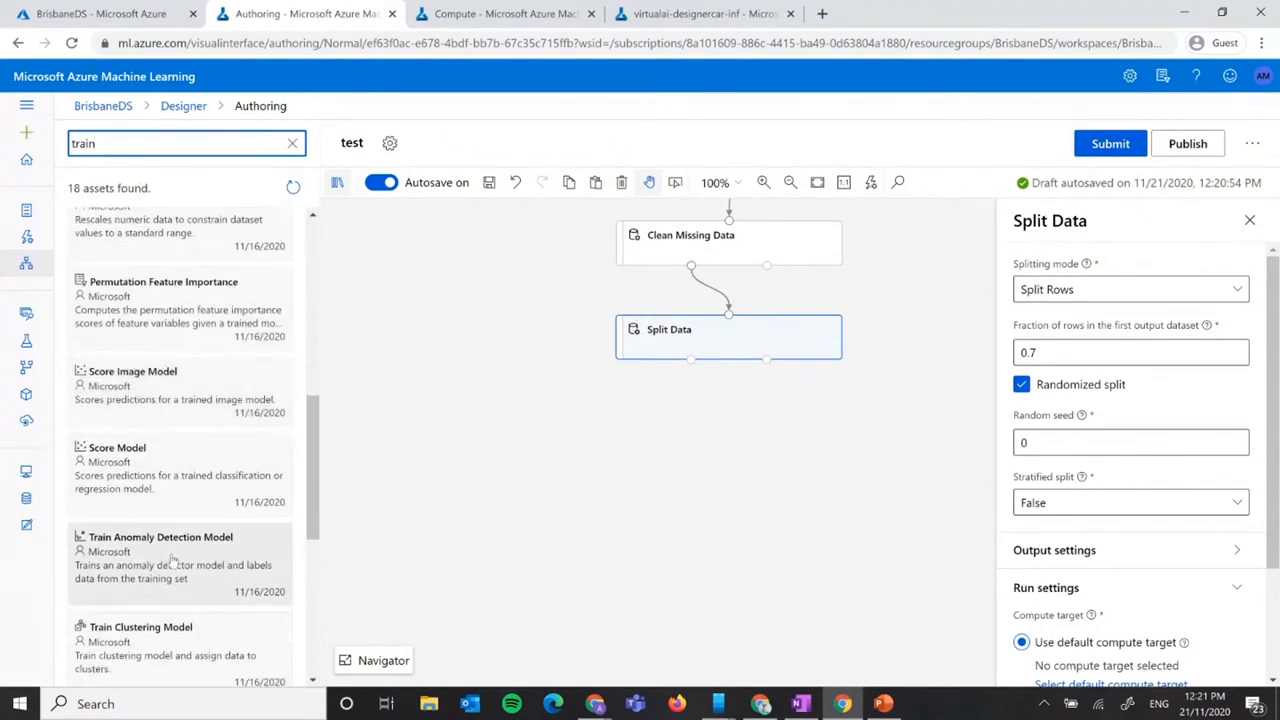
pyautogui.scroll(2, 190, 478)
pyautogui.scroll(-3, 200, 478)
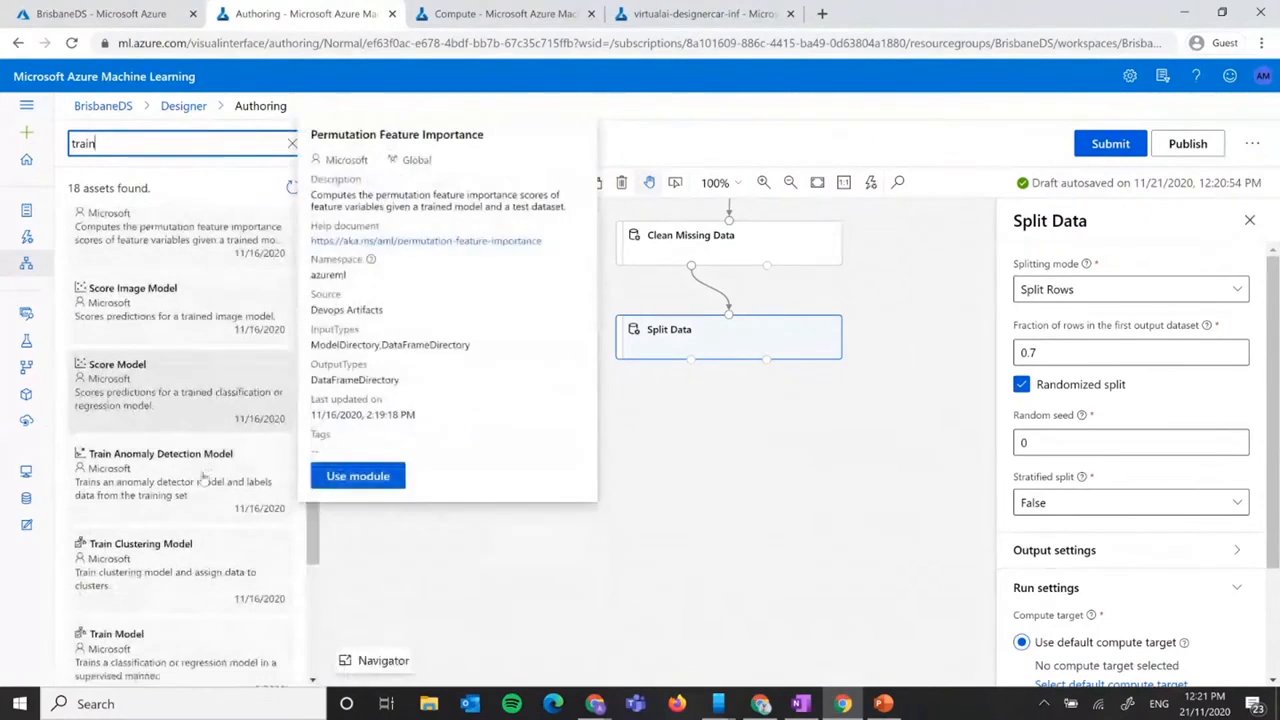
pyautogui.scroll(-1, 185, 550)
pyautogui.moveTo(633, 555); pyautogui.dragTo(621, 462)
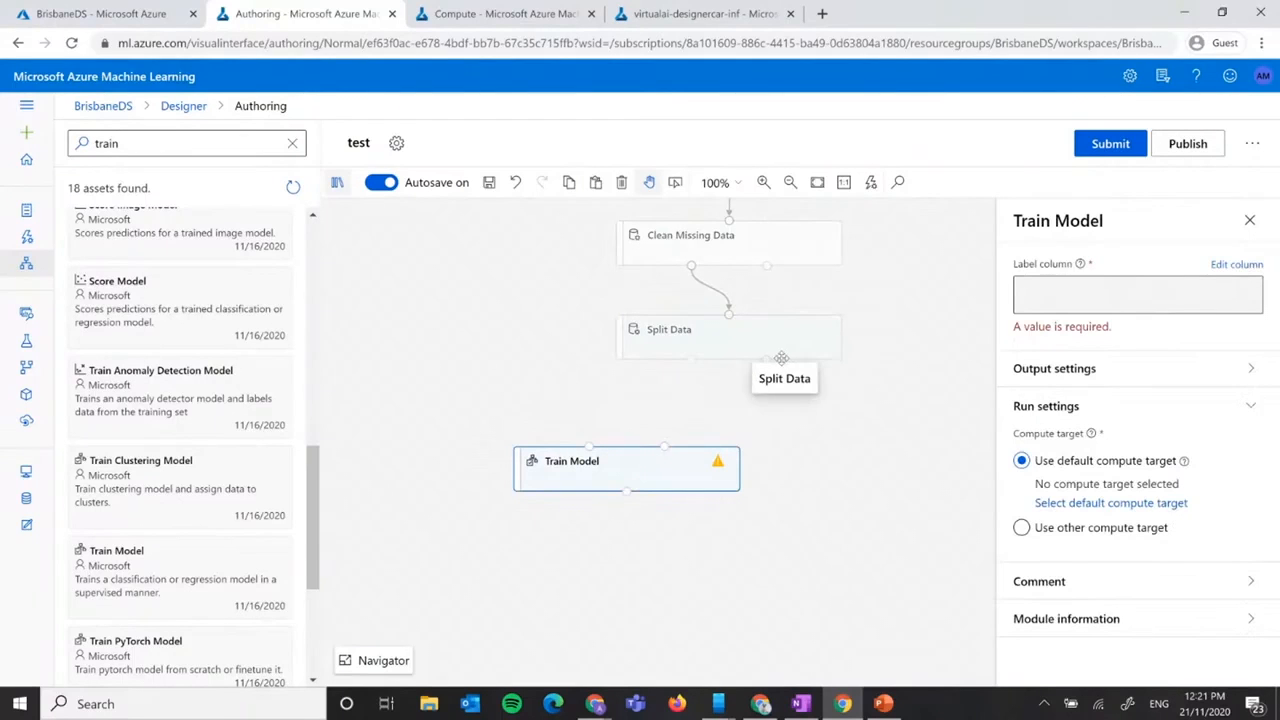
# Try to connect Split Data's first output to the Train Model module, and delete Train Model from the canvas.
pyautogui.click(692, 364)
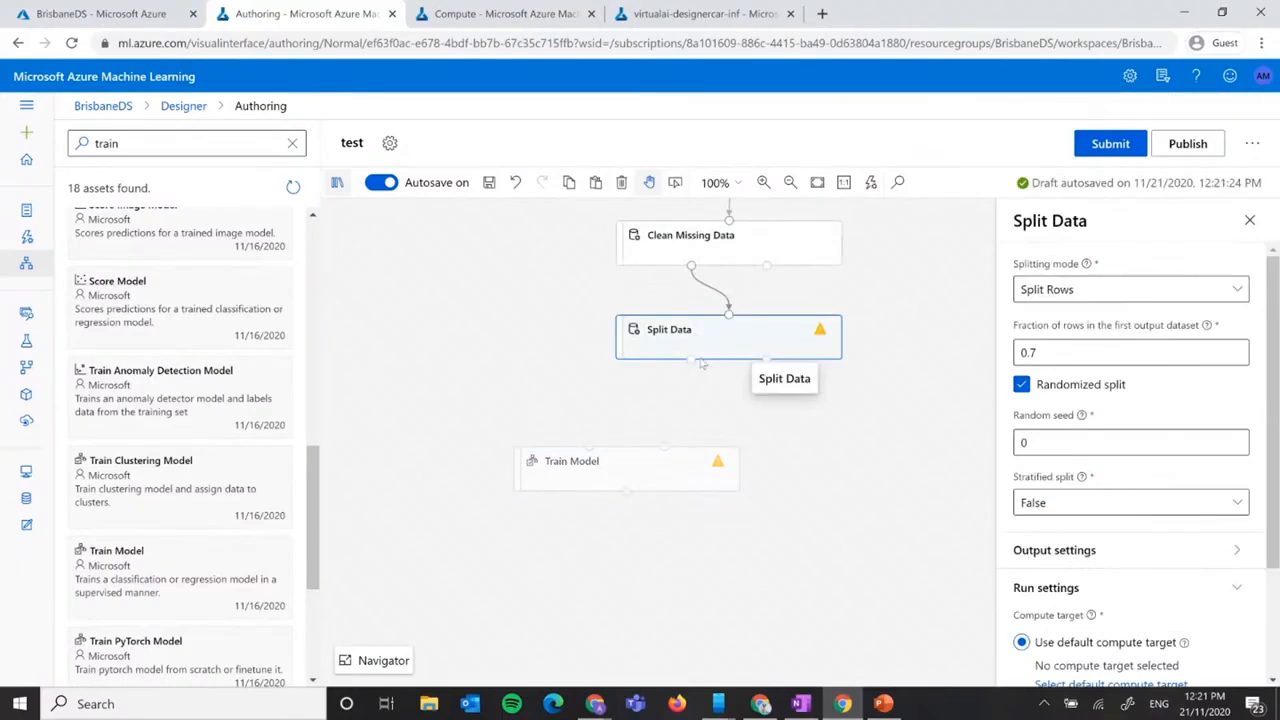
pyautogui.moveTo(691, 361); pyautogui.dragTo(594, 450)
pyautogui.moveTo(691, 360); pyautogui.dragTo(634, 460)
pyautogui.click(683, 463)
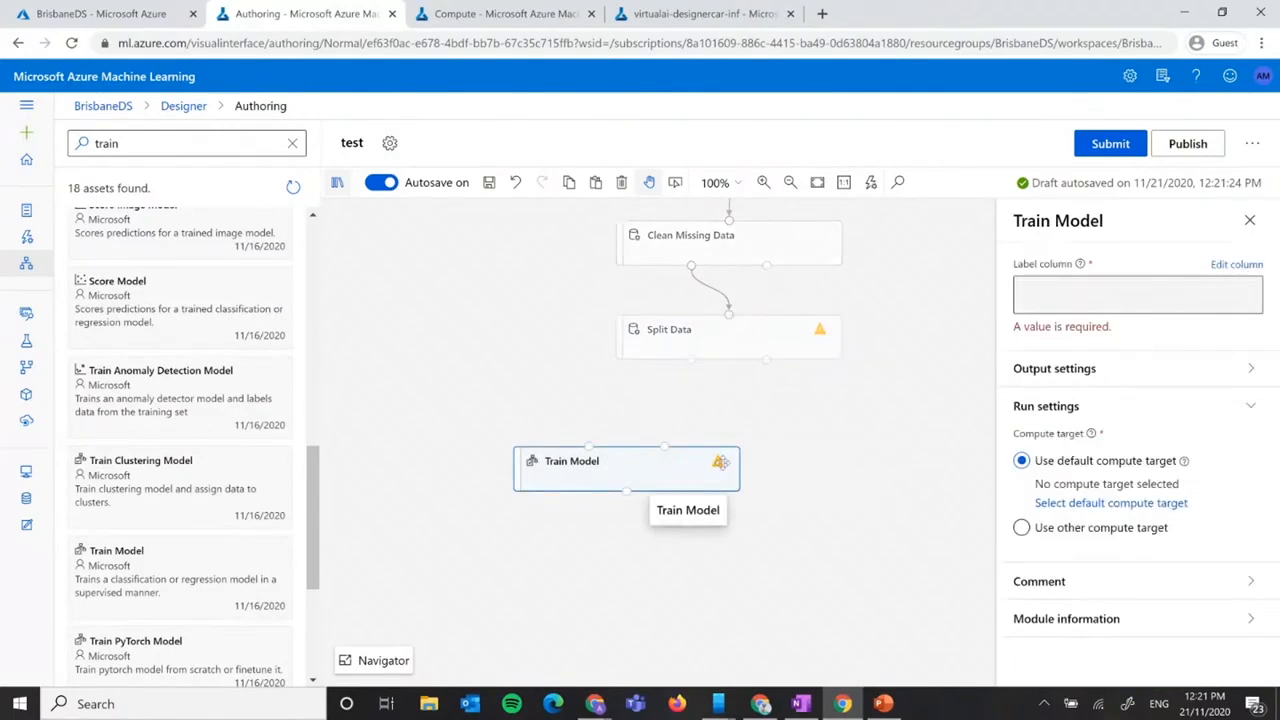
pyautogui.moveTo(686, 466); pyautogui.dragTo(727, 449)
pyautogui.press('Delete')
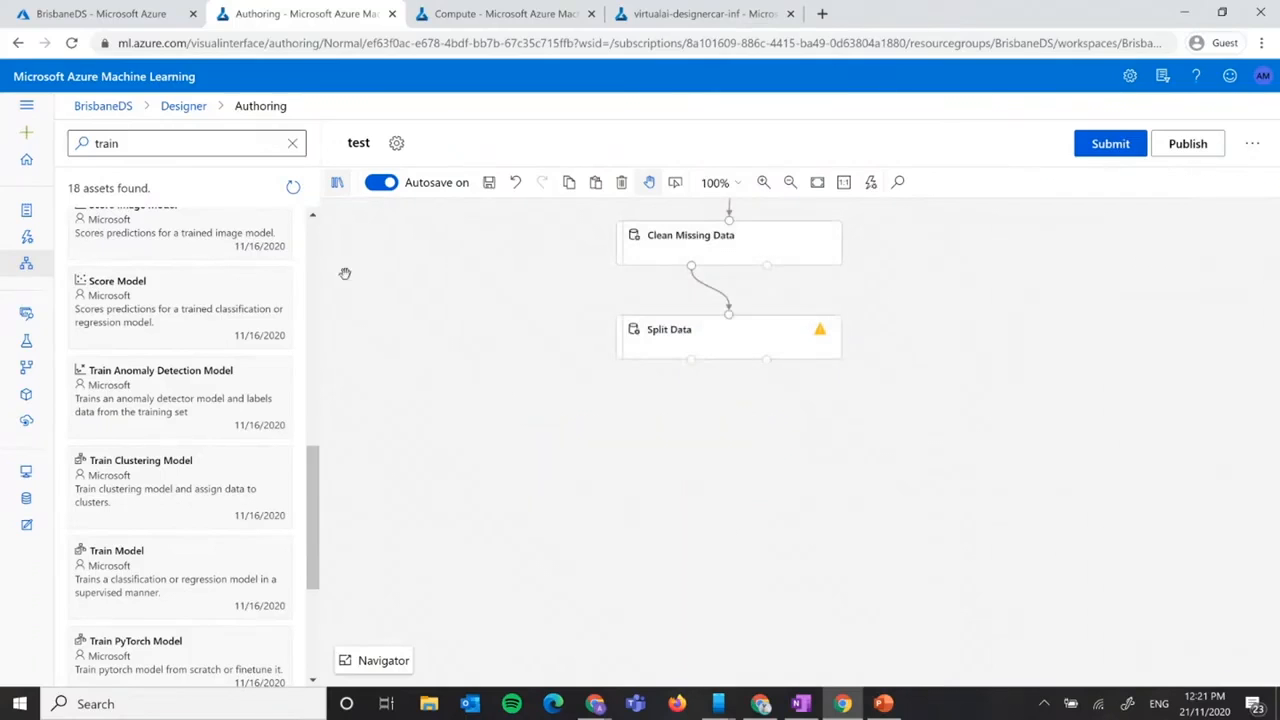
pyautogui.moveTo(245, 592); pyautogui.dragTo(660, 450)
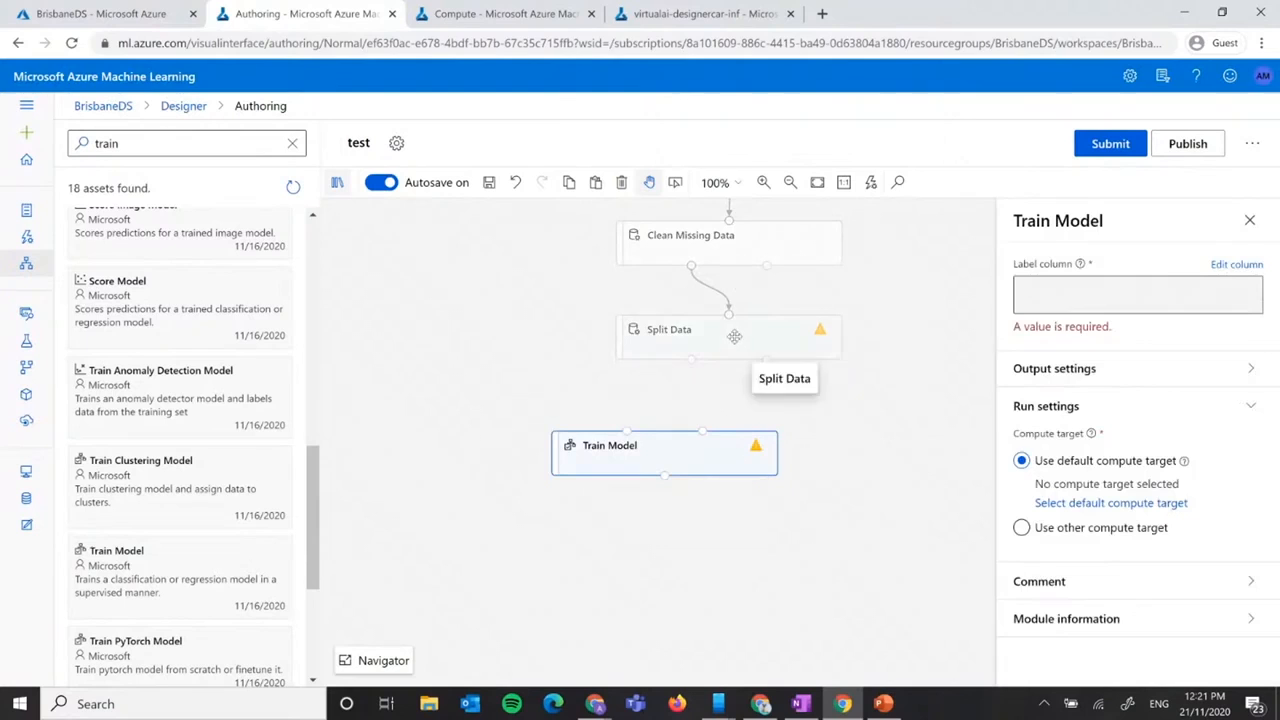
pyautogui.moveTo(691, 358); pyautogui.dragTo(702, 431)
pyautogui.moveTo(632, 457); pyautogui.dragTo(550, 463)
pyautogui.click(804, 342)
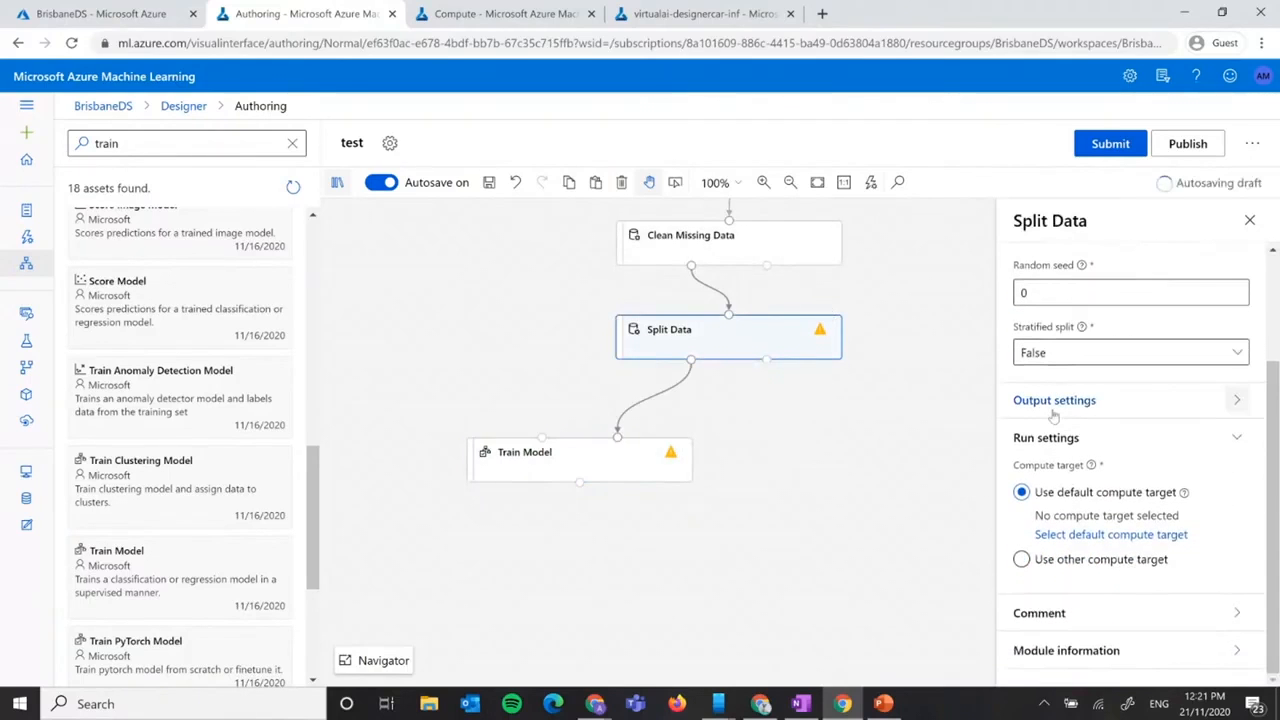
pyautogui.click(526, 458)
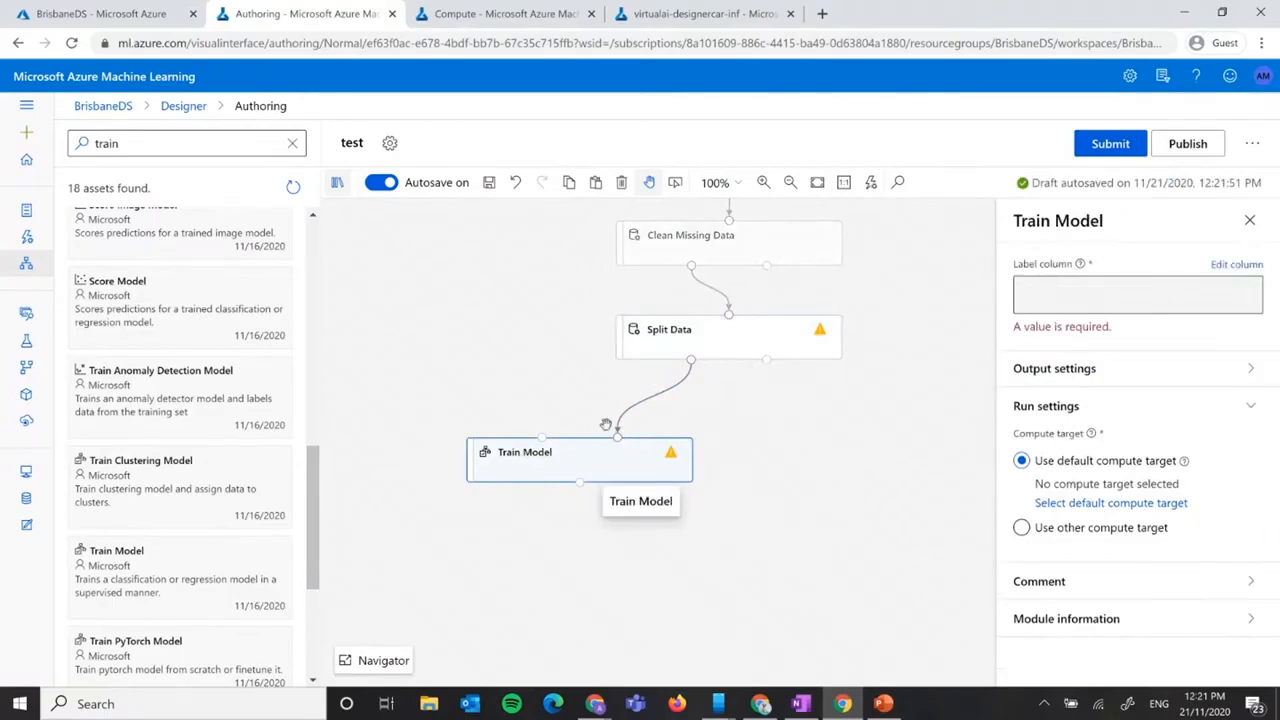
pyautogui.click(660, 398)
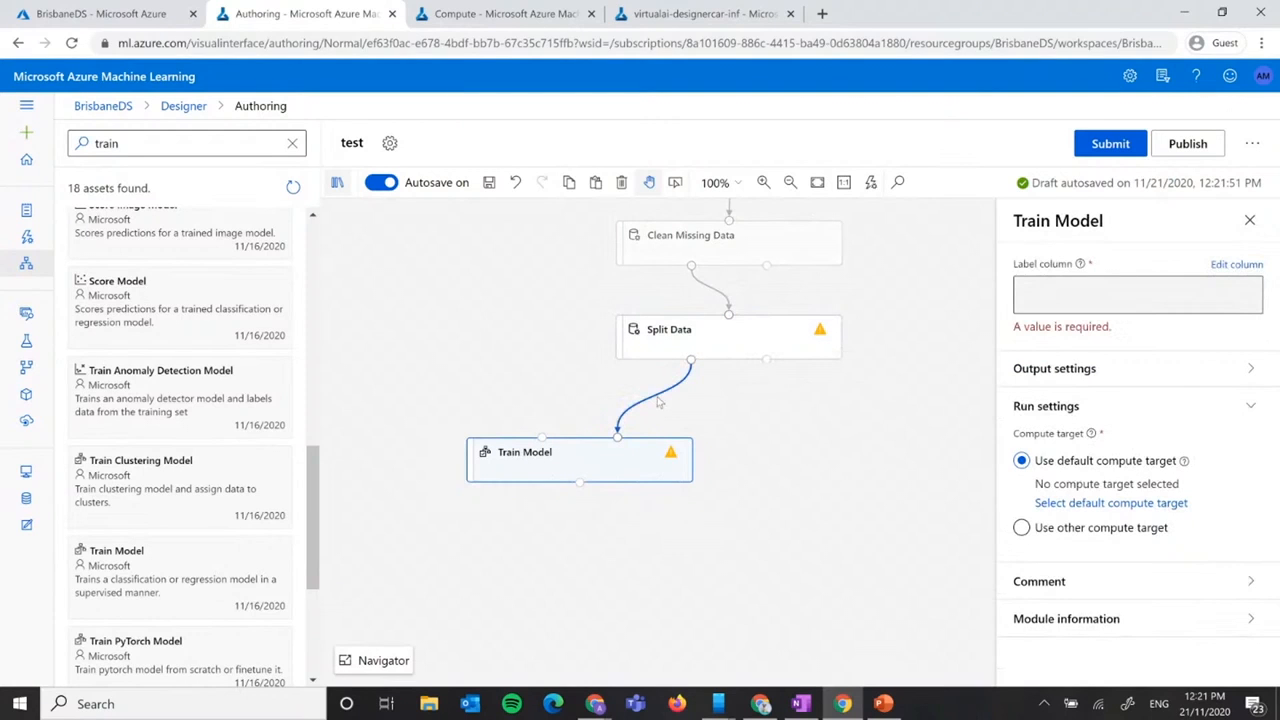
pyautogui.press('Delete')
# Place a new Train Model module below Split Data and connect Split Data's first output to its second input.
pyautogui.moveTo(205, 562); pyautogui.dragTo(585, 468)
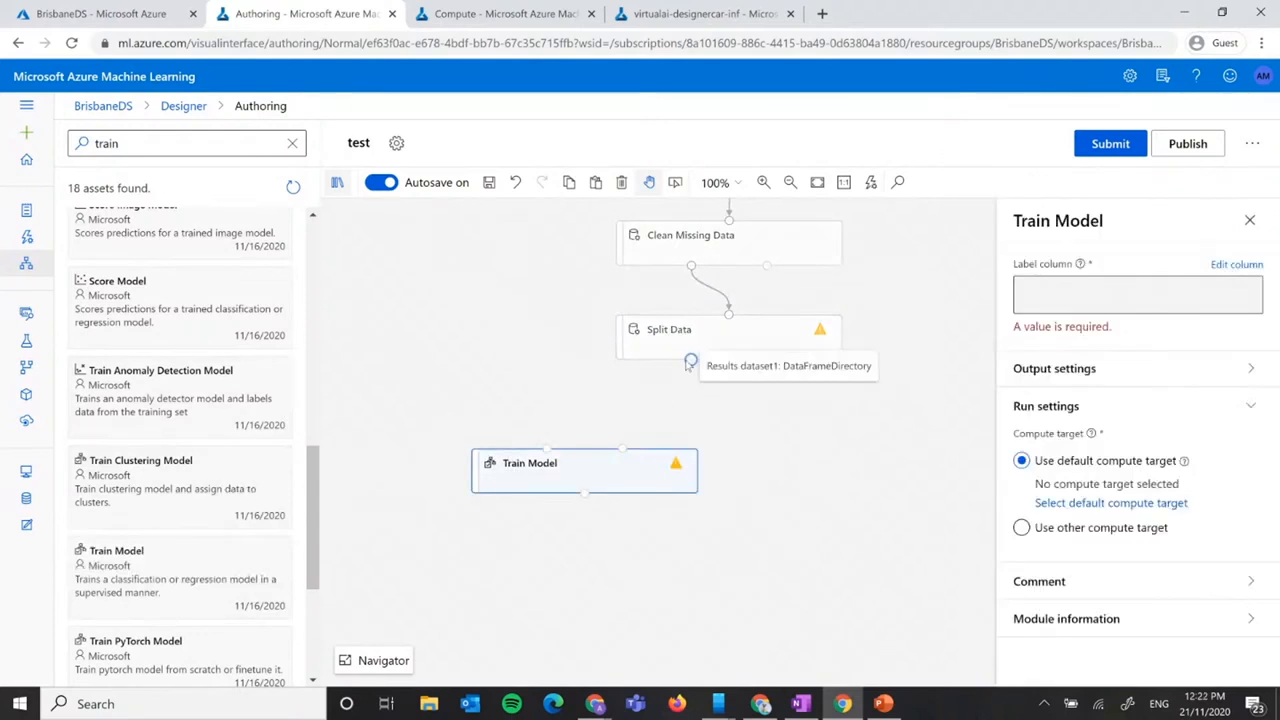
pyautogui.moveTo(671, 386)
pyautogui.mouseDown()
pyautogui.moveTo(651, 451)
pyautogui.moveTo(629, 458)
pyautogui.mouseUp()
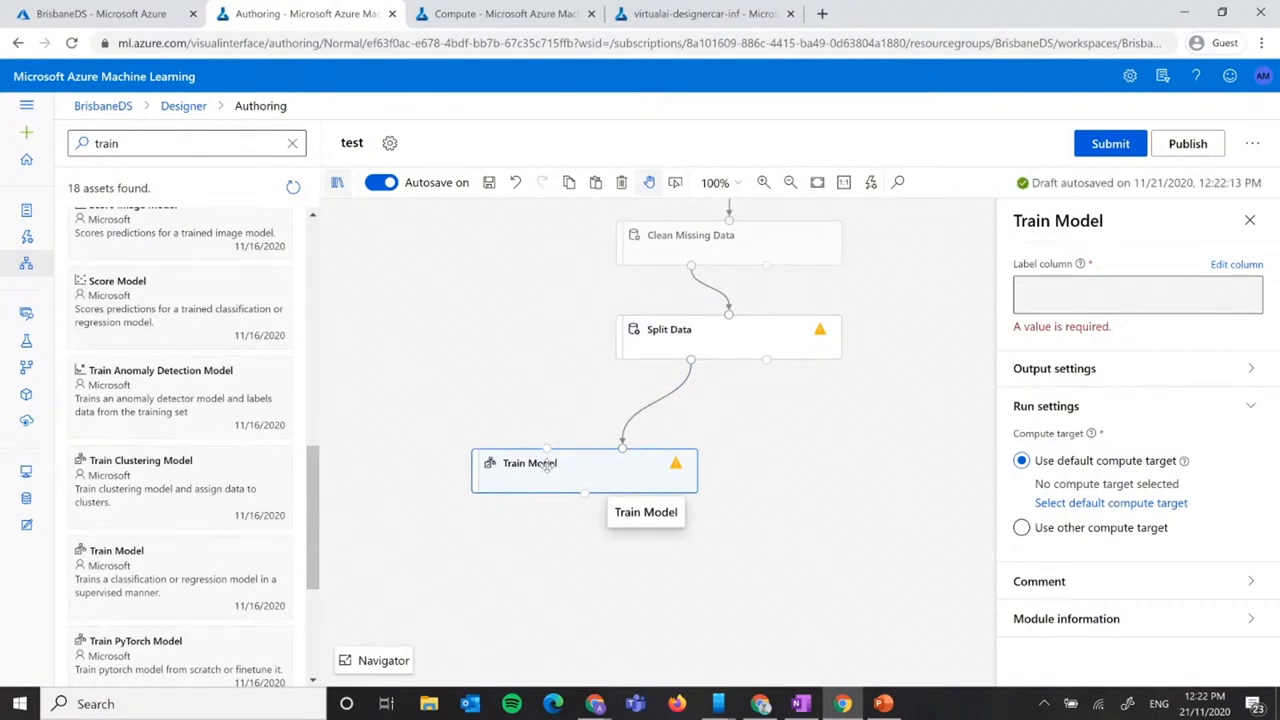
# Clear the asset search and examine the regression modules in the Machine Learning Algorithms category.
pyautogui.click(104, 145)
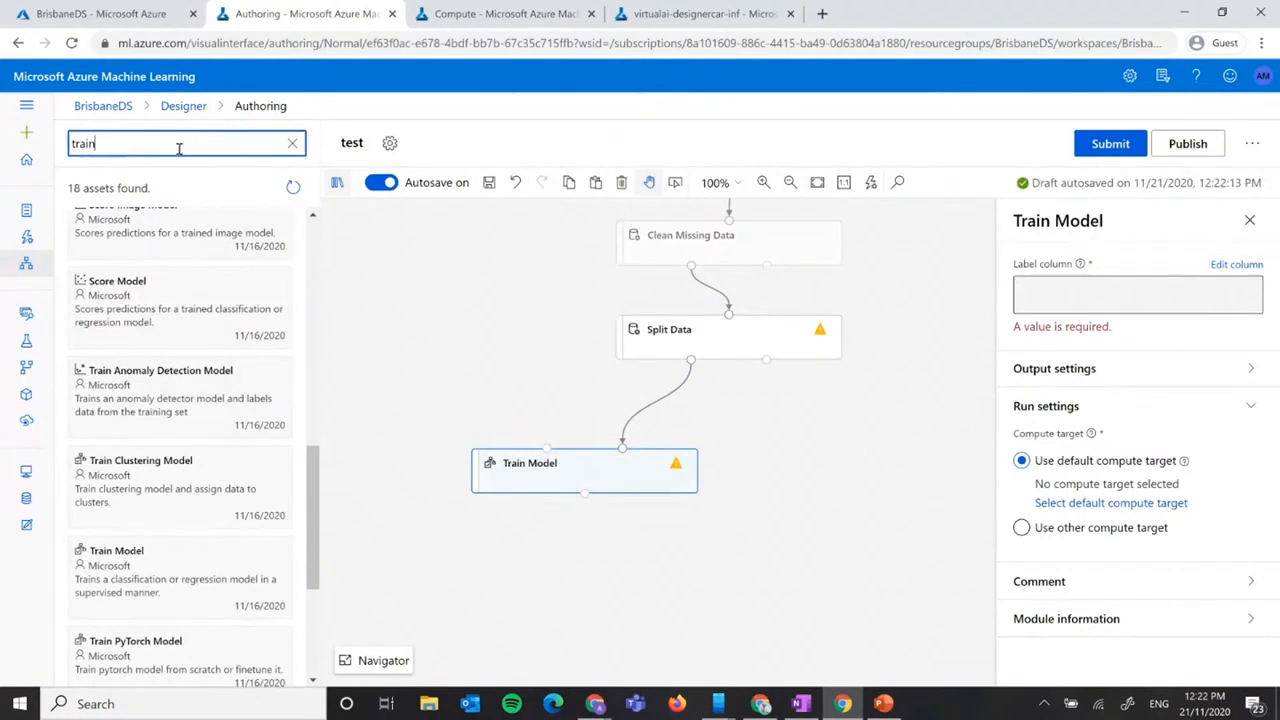
pyautogui.doubleClick(78, 143)
pyautogui.click(285, 147)
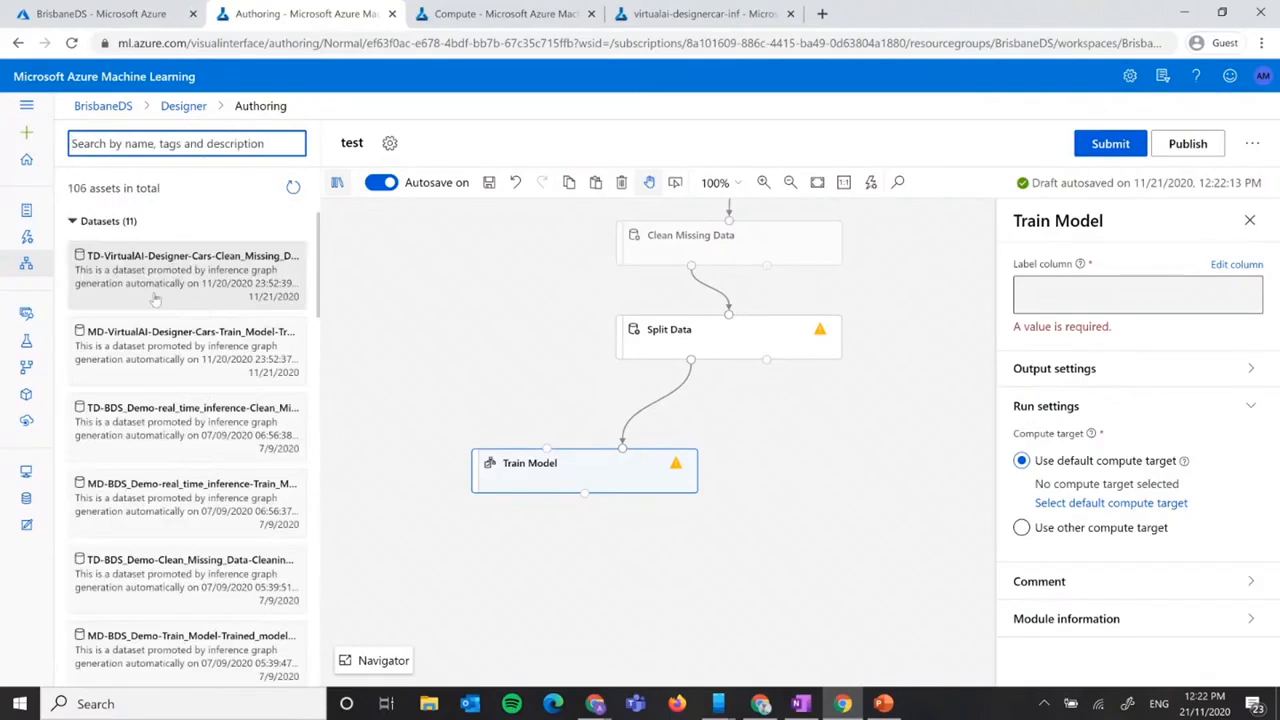
pyautogui.click(108, 221)
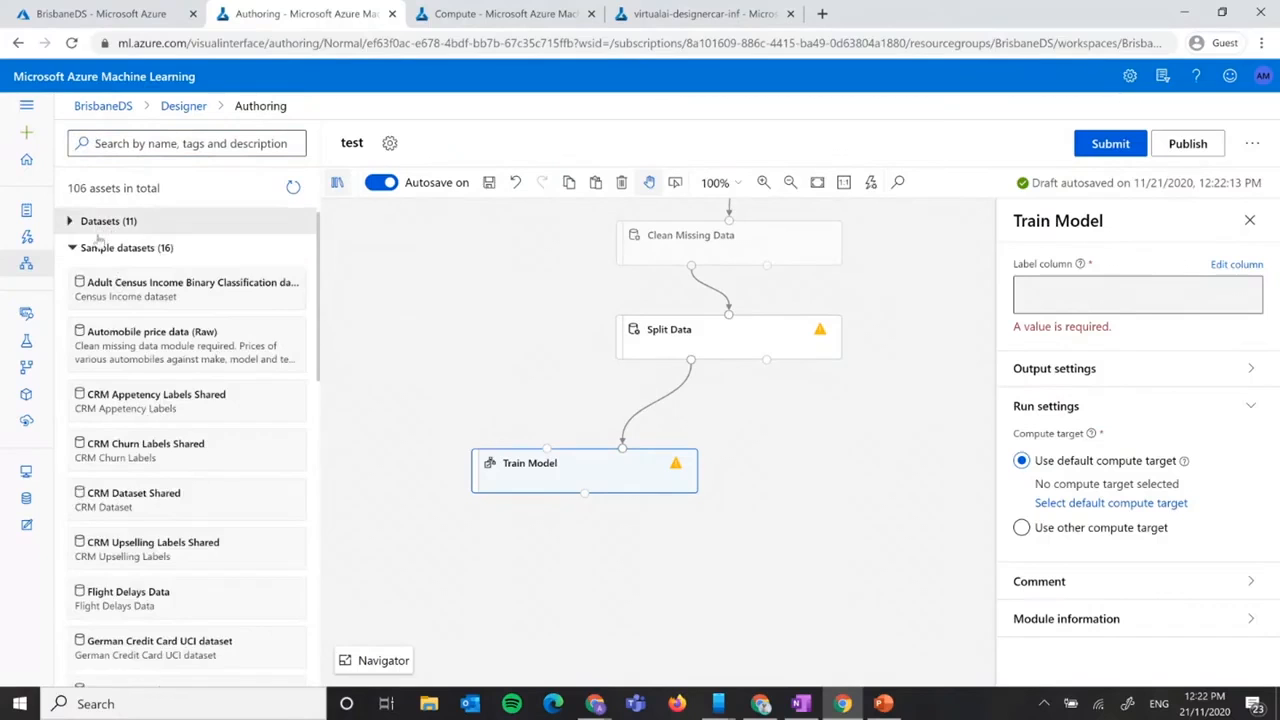
pyautogui.click(114, 247)
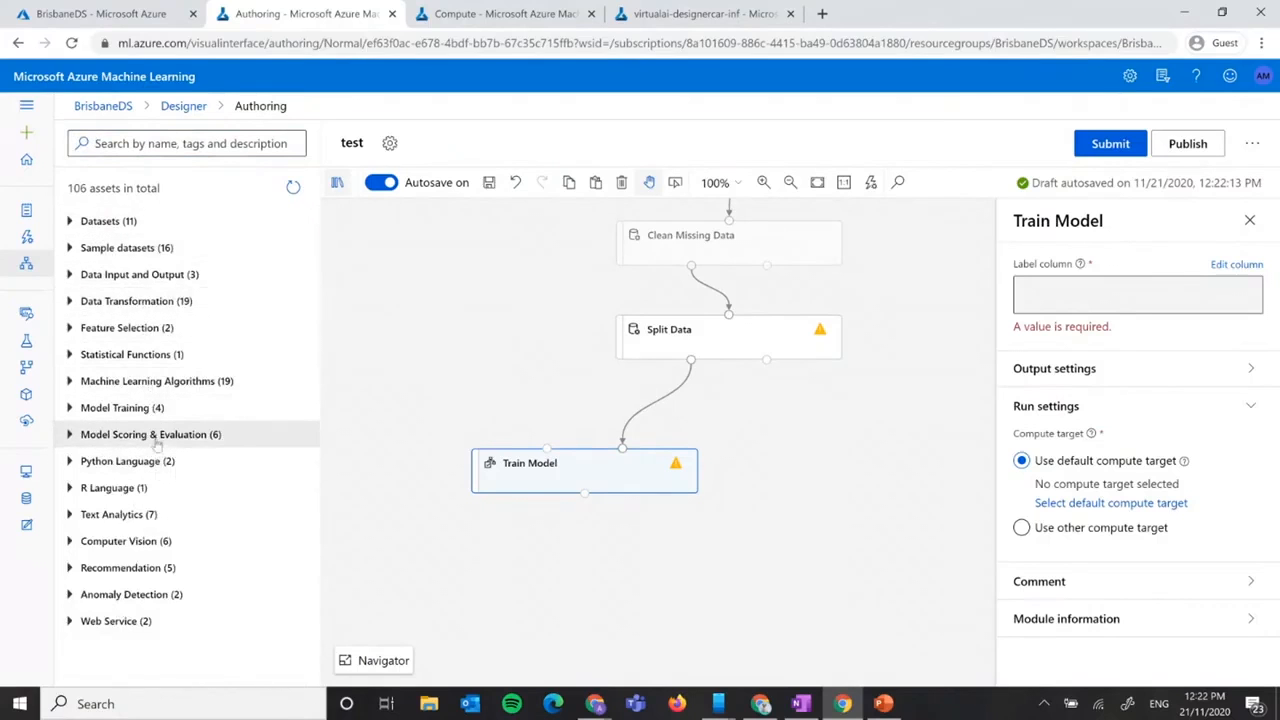
pyautogui.click(125, 408)
pyautogui.click(150, 381)
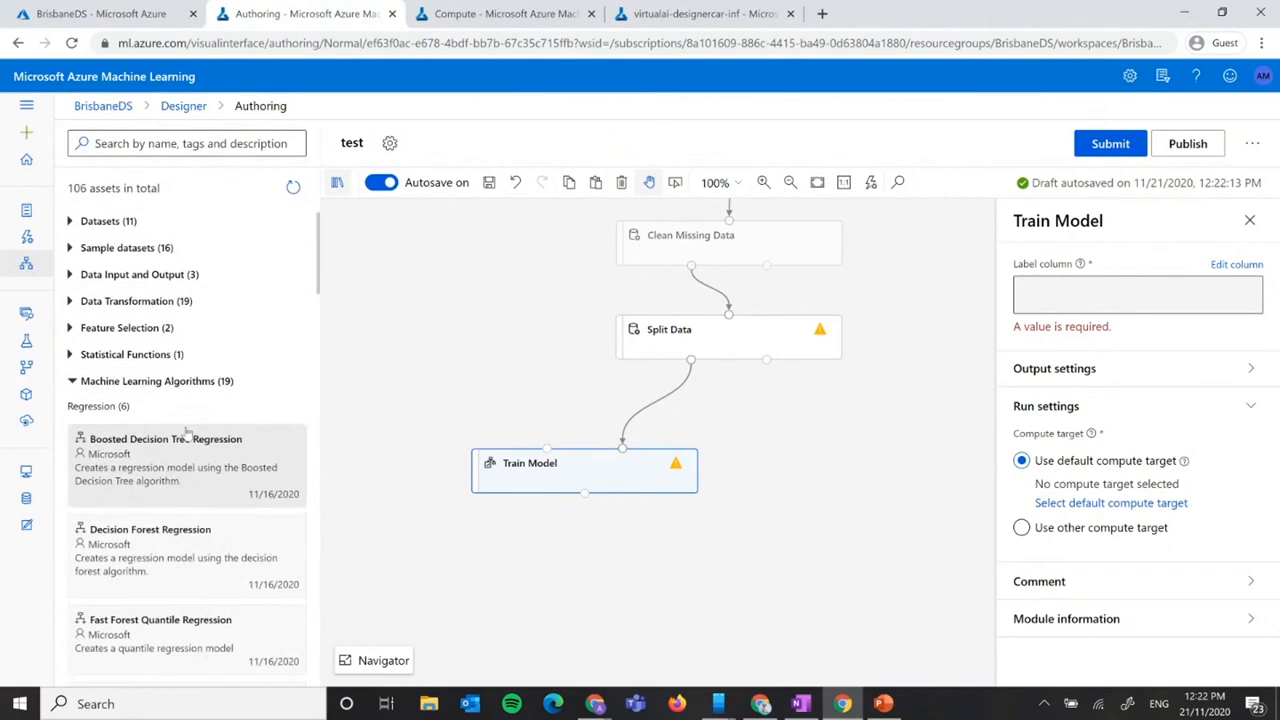
pyautogui.scroll(-4, 207, 408)
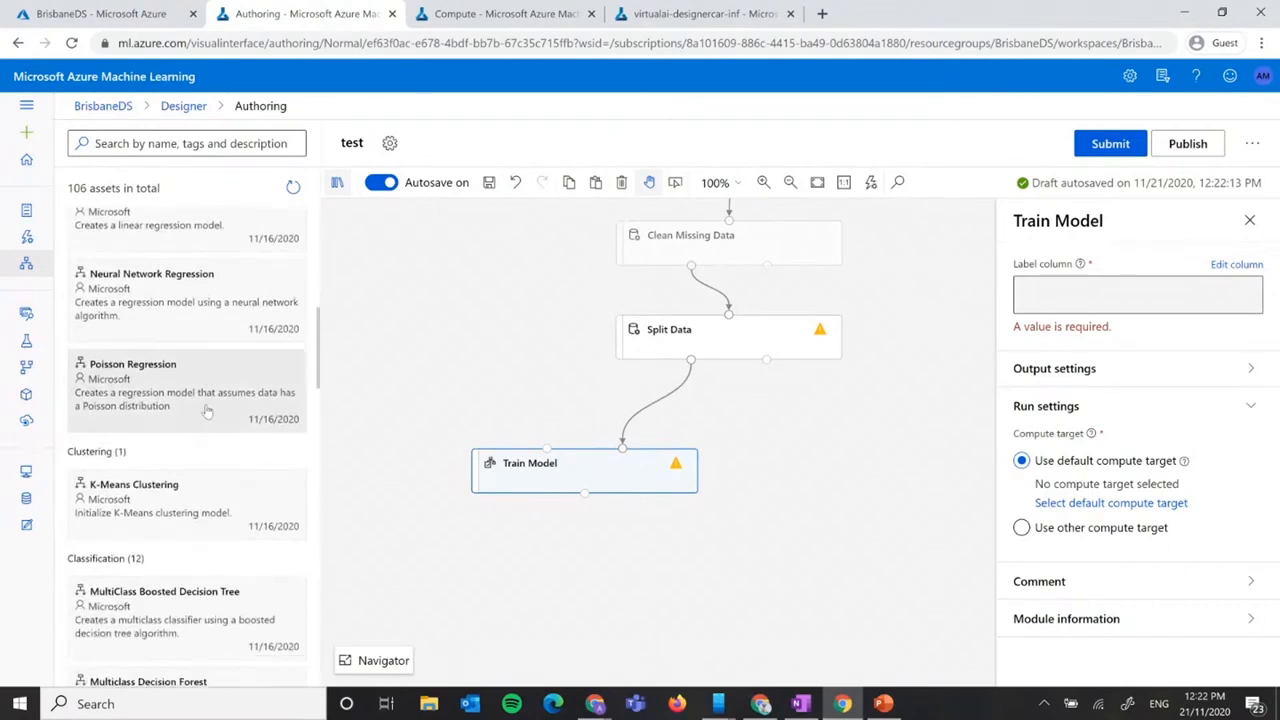
pyautogui.scroll(2, 207, 408)
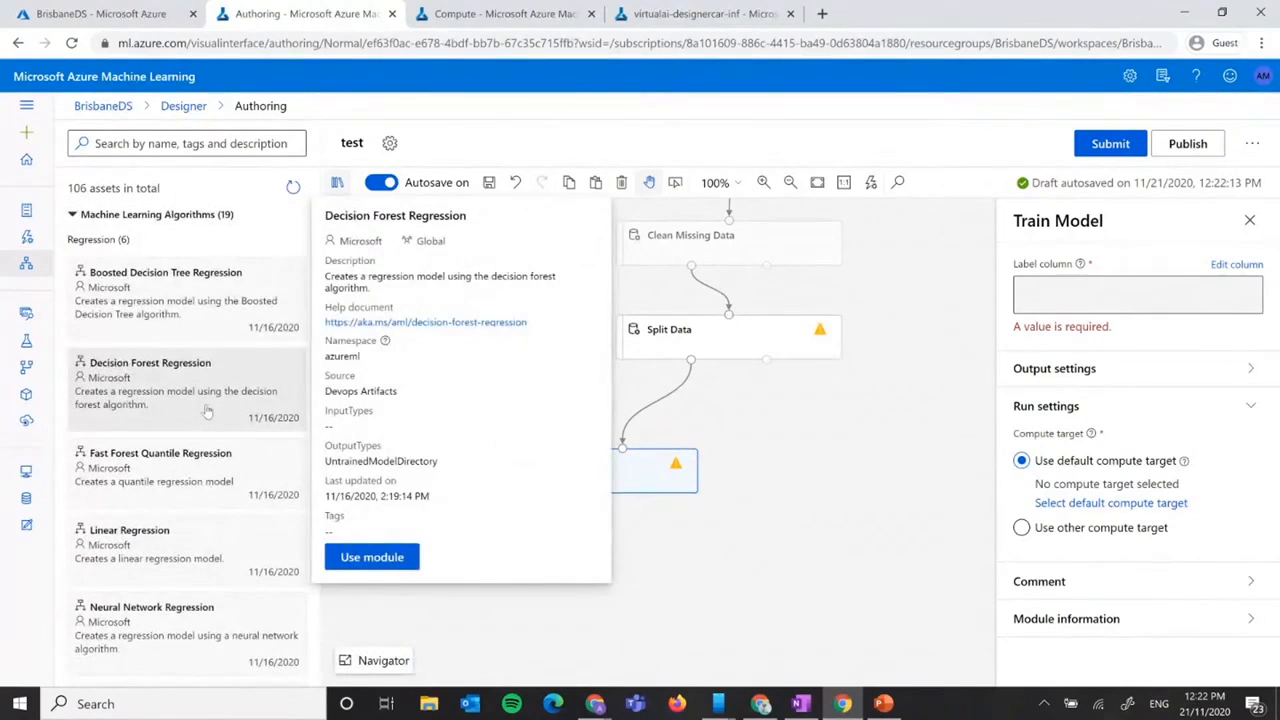
pyautogui.scroll(1, 207, 410)
# Search the assets for linea, place a Linear Regression module above Train Model and connect it to Train Model's first input.
pyautogui.click(210, 143)
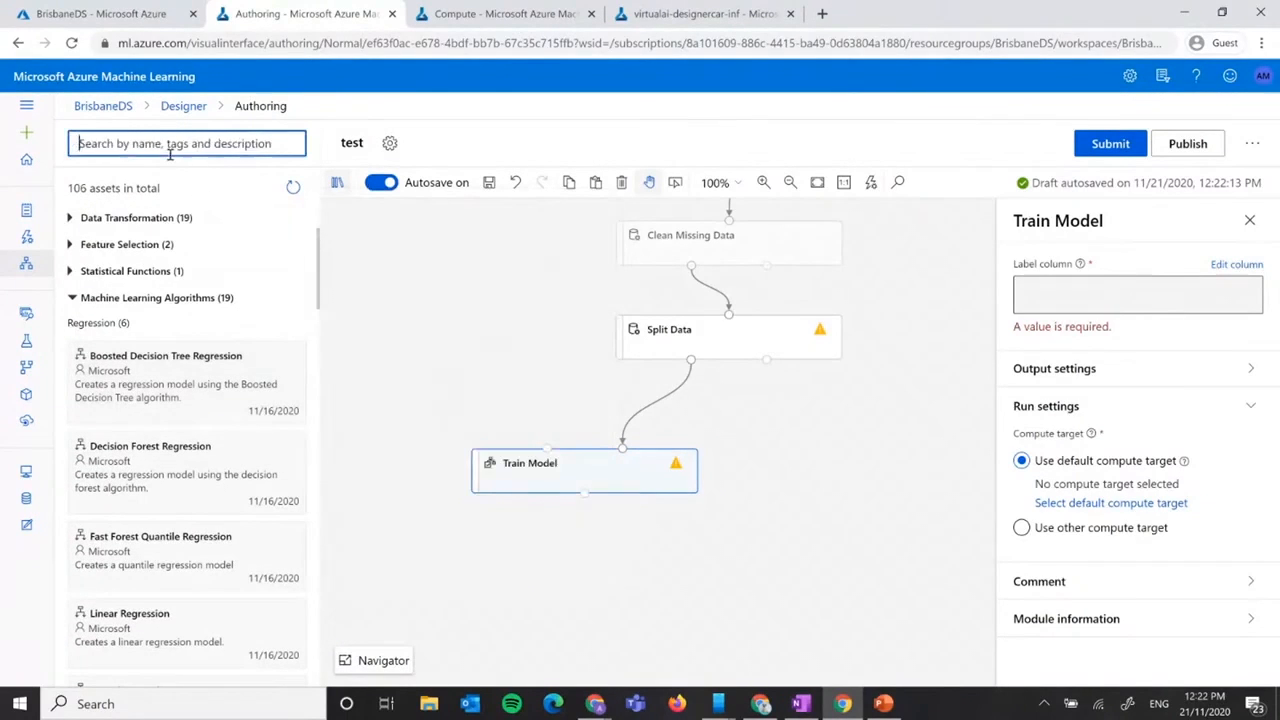
pyautogui.write('linea')
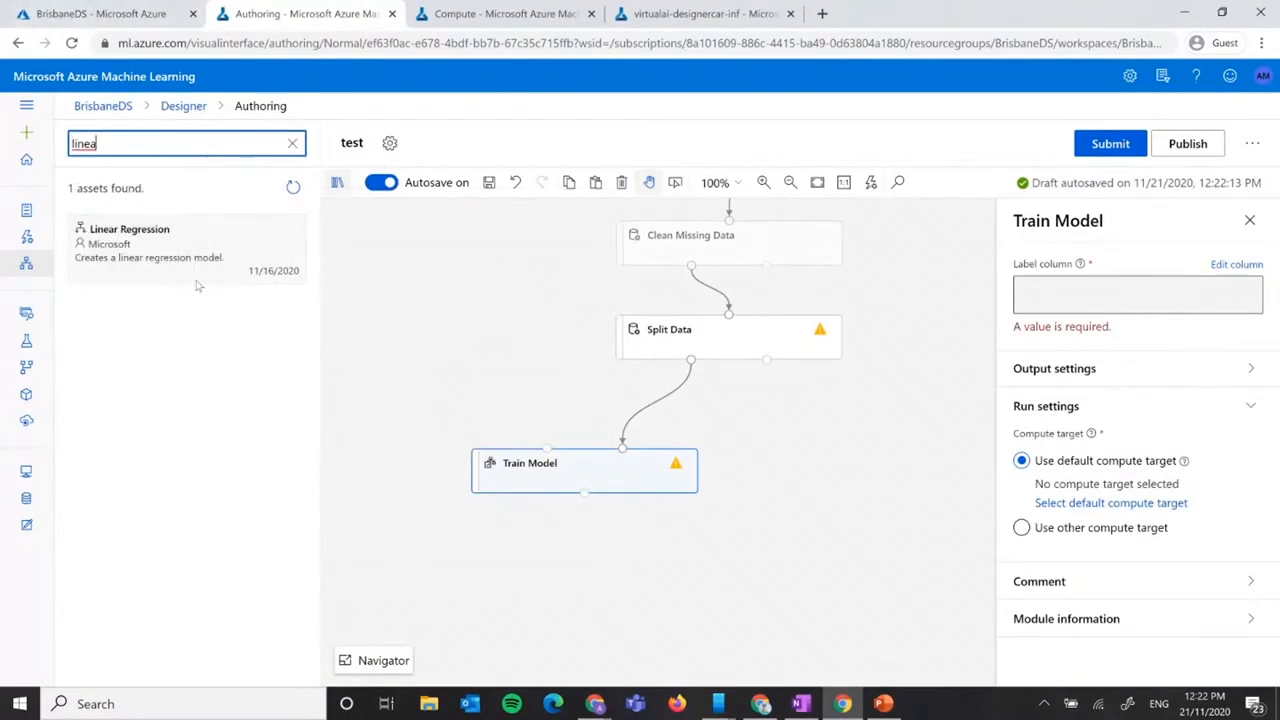
pyautogui.moveTo(230, 245)
pyautogui.mouseDown()
pyautogui.moveTo(423, 371)
pyautogui.moveTo(466, 358)
pyautogui.moveTo(552, 455)
pyautogui.mouseUp()
# Set the label column of Train Model to the column name price and save it.
pyautogui.click(600, 473)
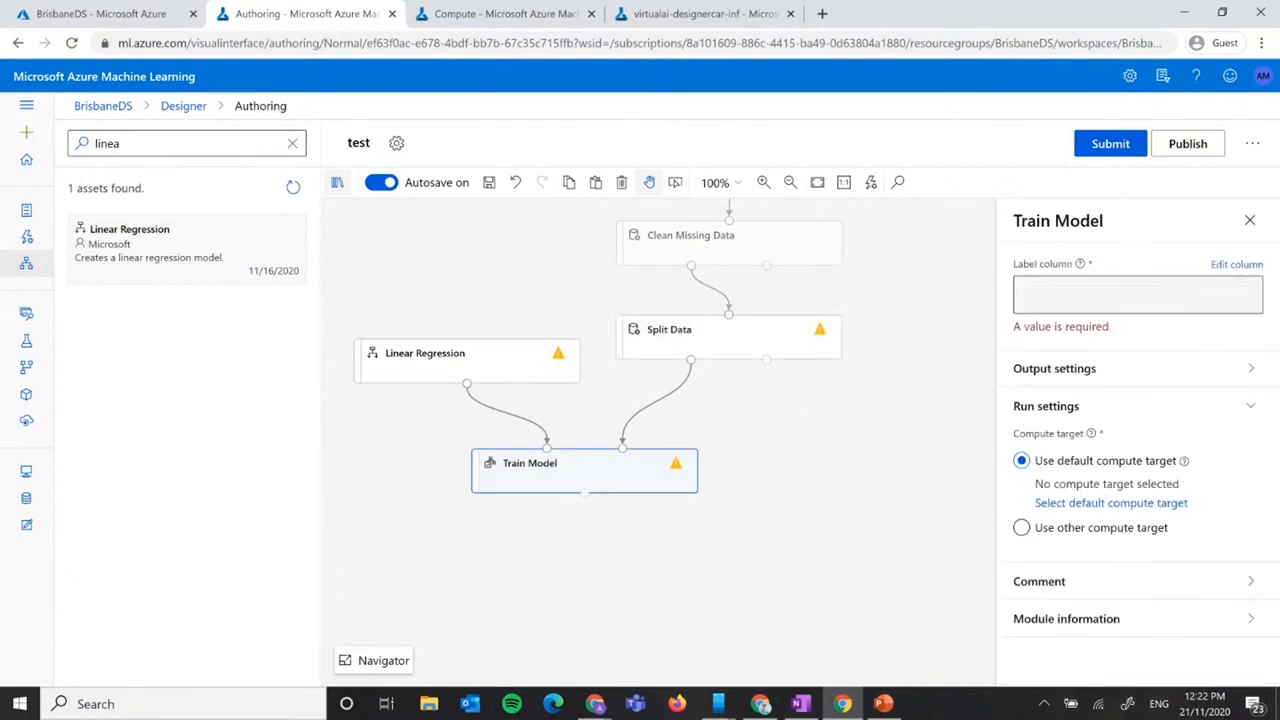
pyautogui.click(1230, 265)
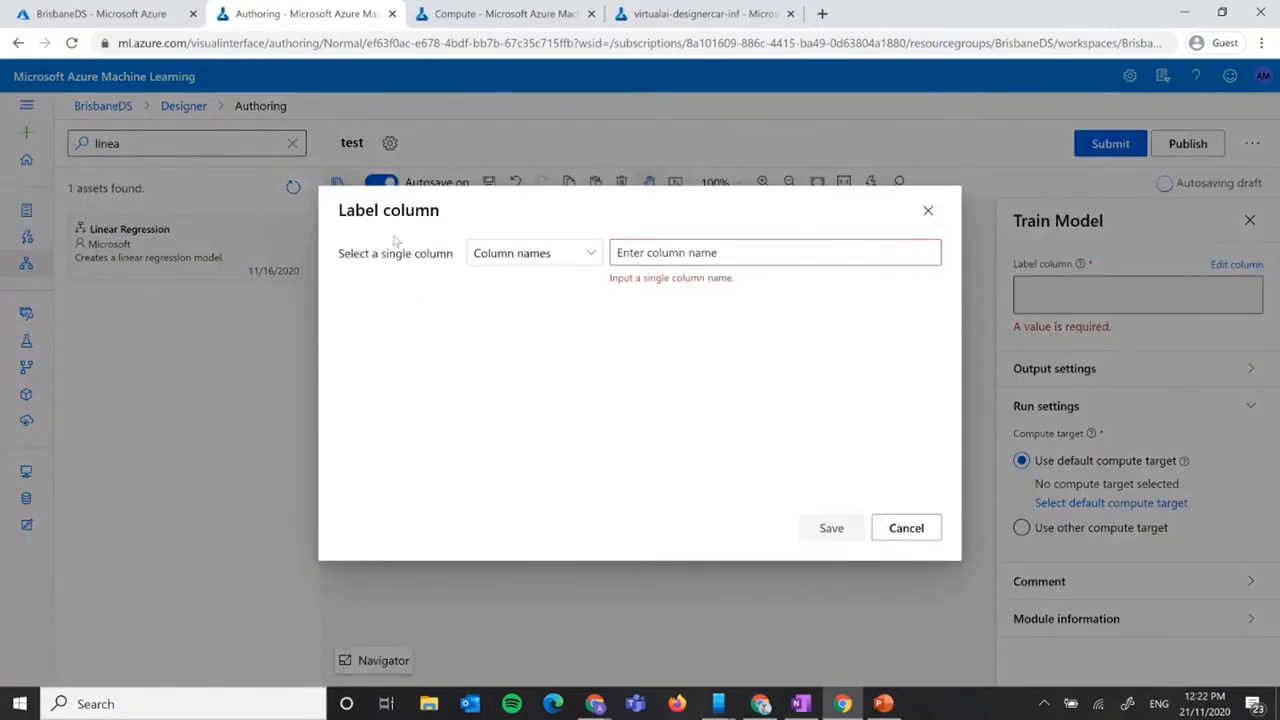
pyautogui.click(651, 252)
pyautogui.scroll(-5, 821, 379)
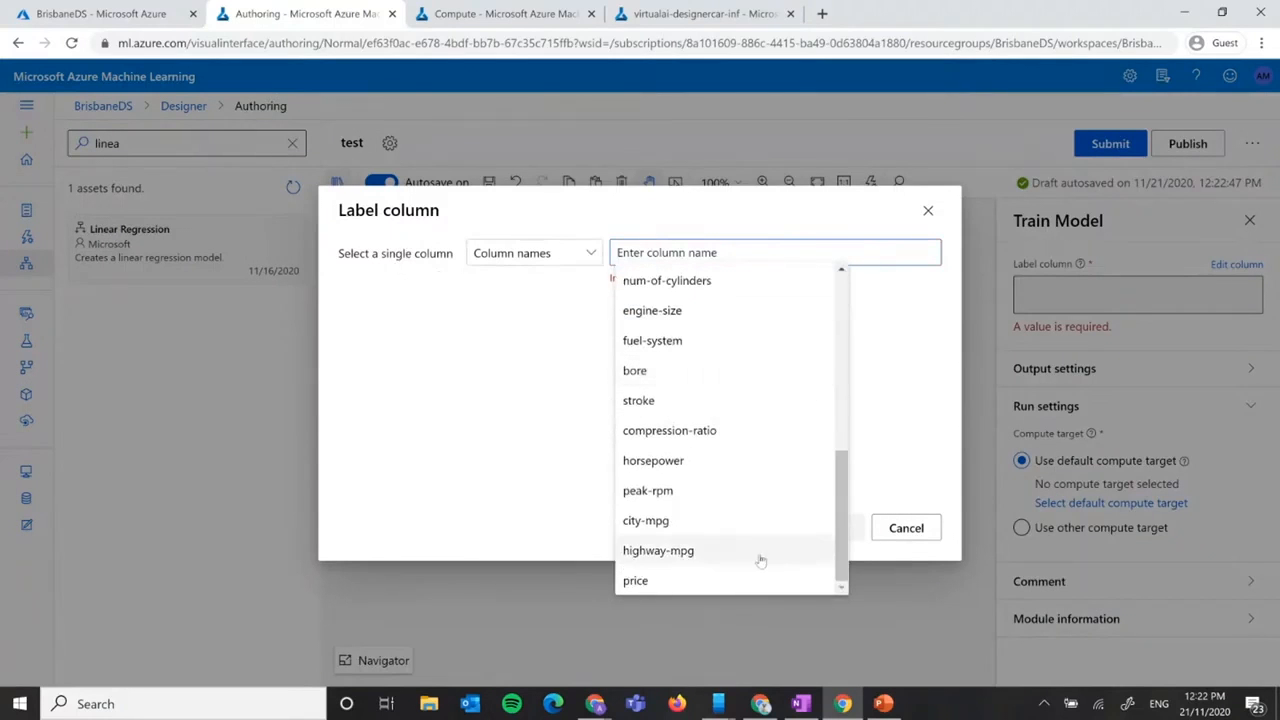
pyautogui.click(750, 575)
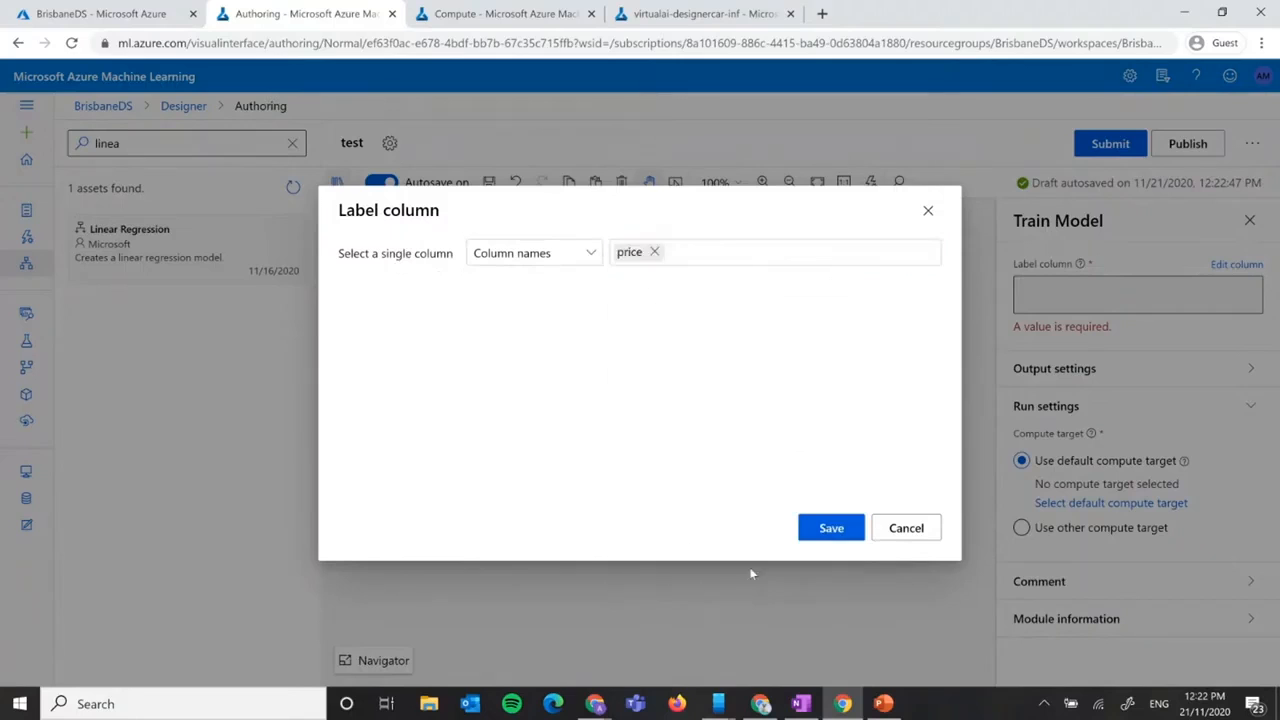
pyautogui.click(812, 528)
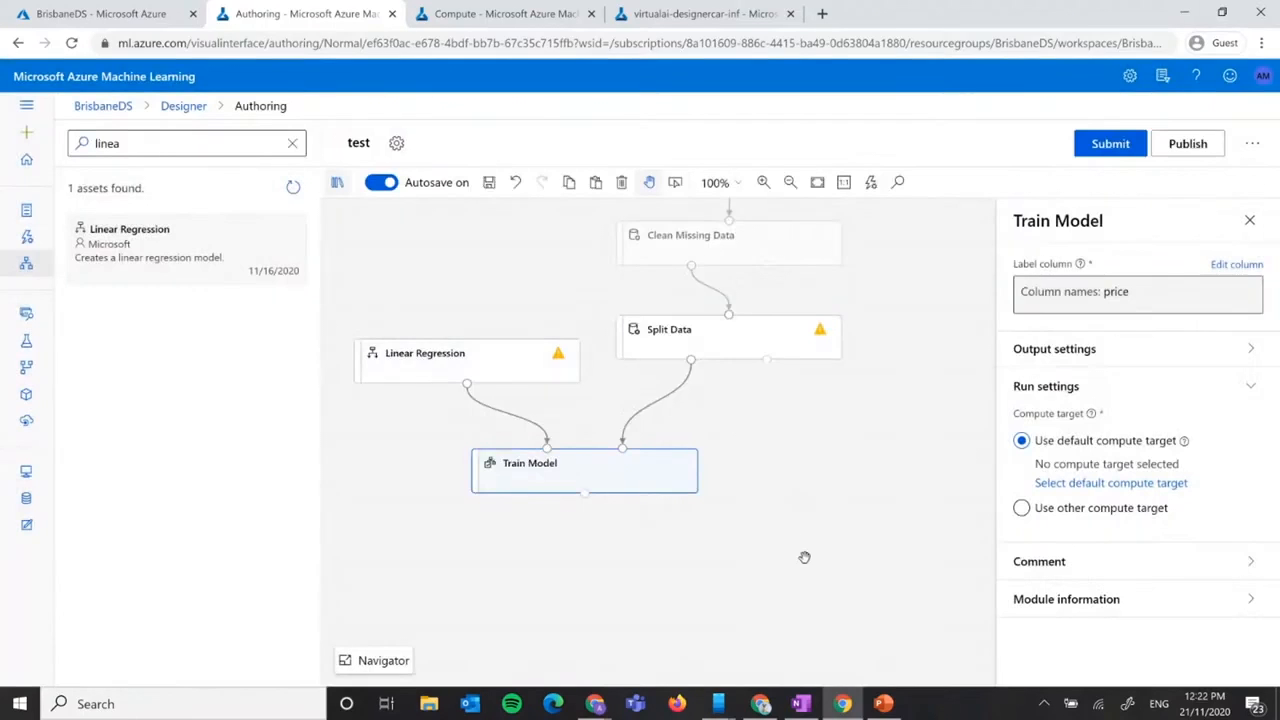
# Search for score, place Score Model below Train Model, and connect Train Model's output and Split Data's second output to its two inputs.
pyautogui.scroll(3, 804, 557)
pyautogui.moveTo(865, 603); pyautogui.dragTo(872, 273)
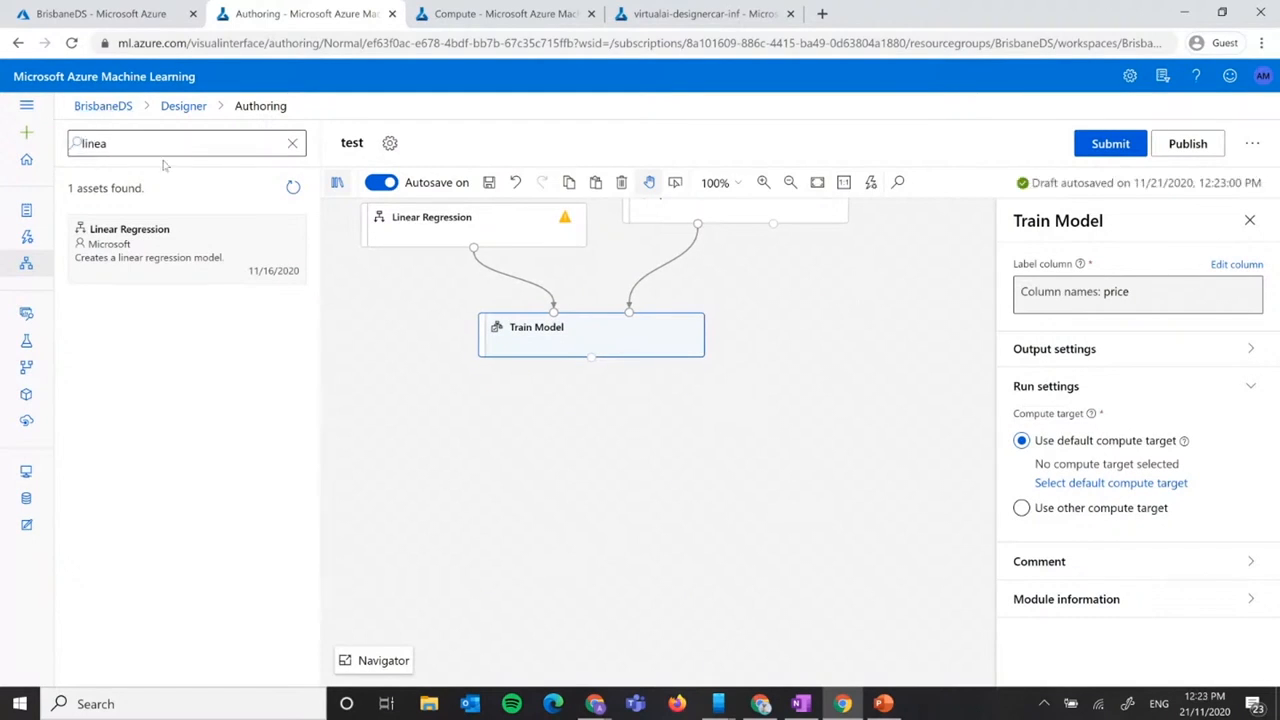
pyautogui.moveTo(149, 146); pyautogui.dragTo(58, 163)
pyautogui.write('score')
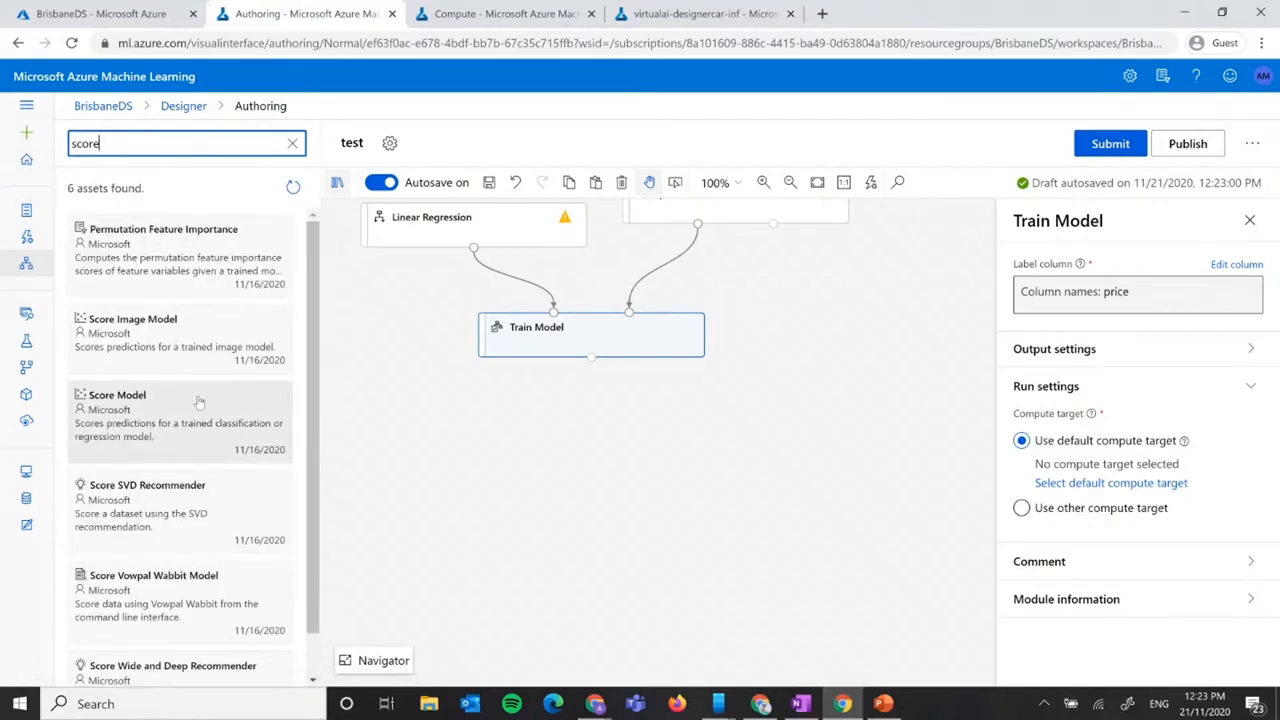
pyautogui.moveTo(200, 365); pyautogui.dragTo(714, 452)
pyautogui.moveTo(591, 357)
pyautogui.mouseDown()
pyautogui.moveTo(636, 410)
pyautogui.moveTo(677, 431)
pyautogui.mouseUp()
pyautogui.moveTo(773, 223); pyautogui.dragTo(752, 430)
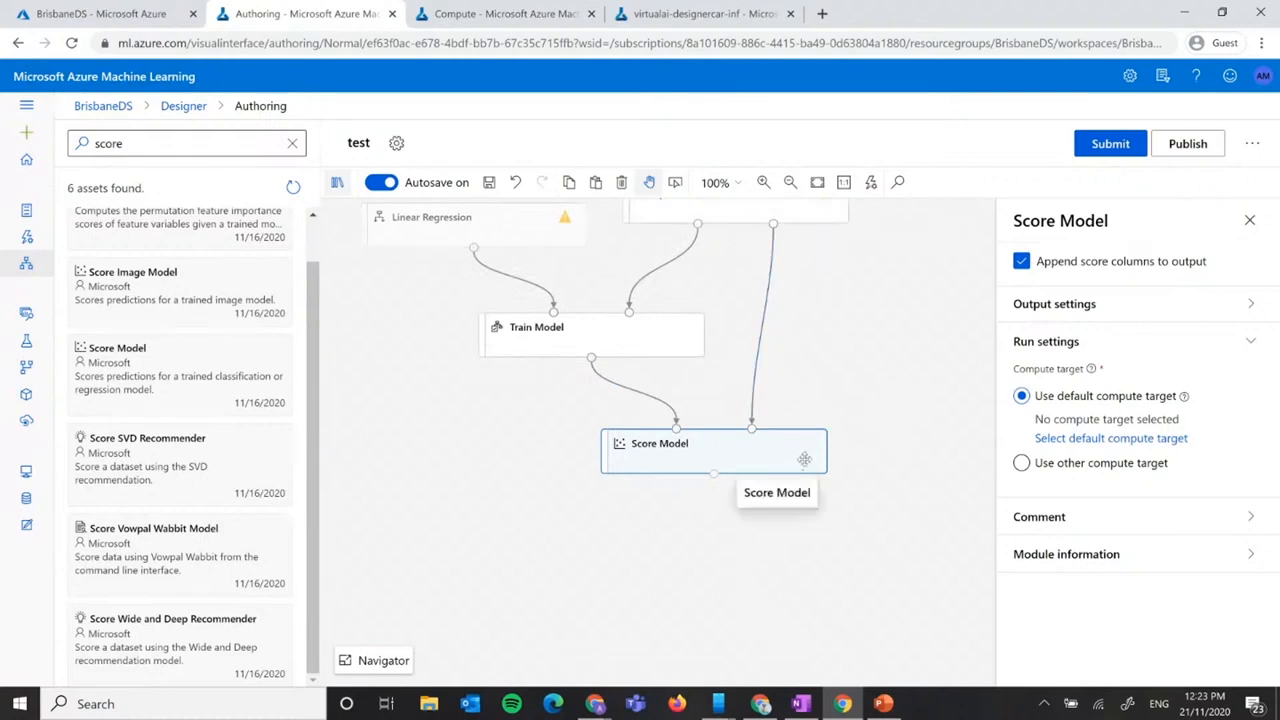
# Search the assets for evalua, place Evaluate Model below Score Model and connect Score Model's output to its first input.
pyautogui.scroll(2, 843, 361)
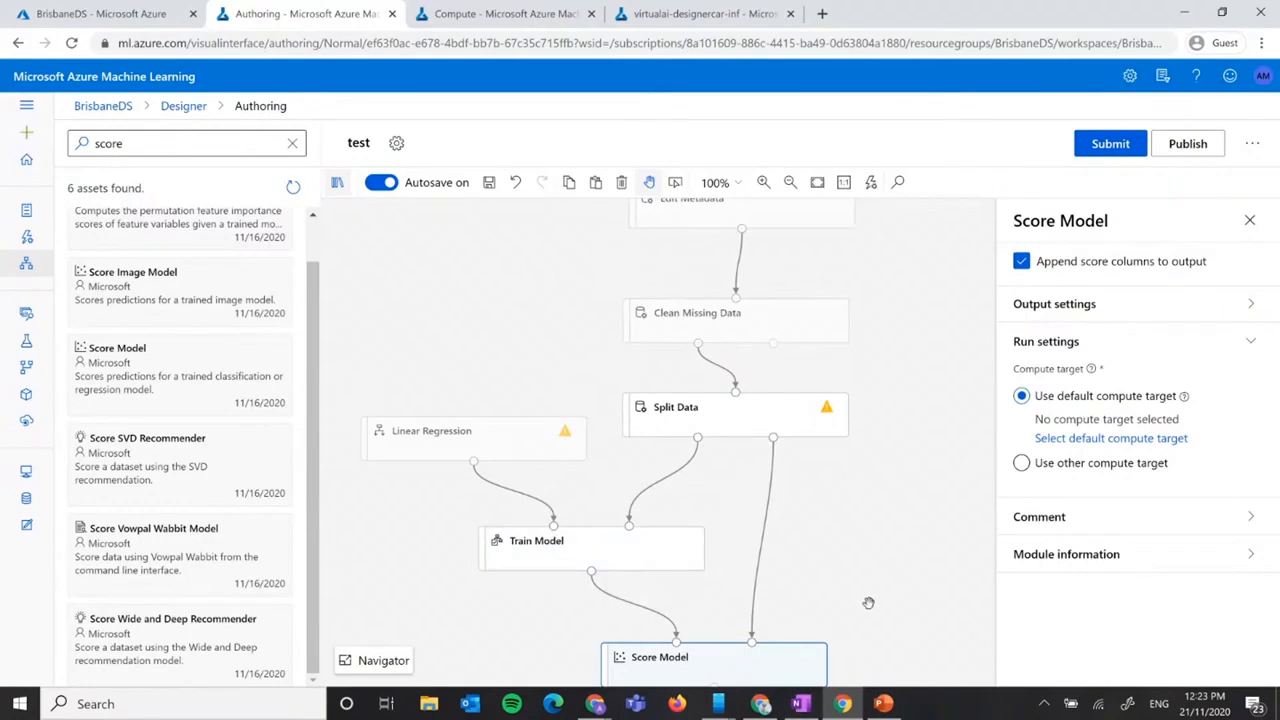
pyautogui.scroll(-2, 868, 603)
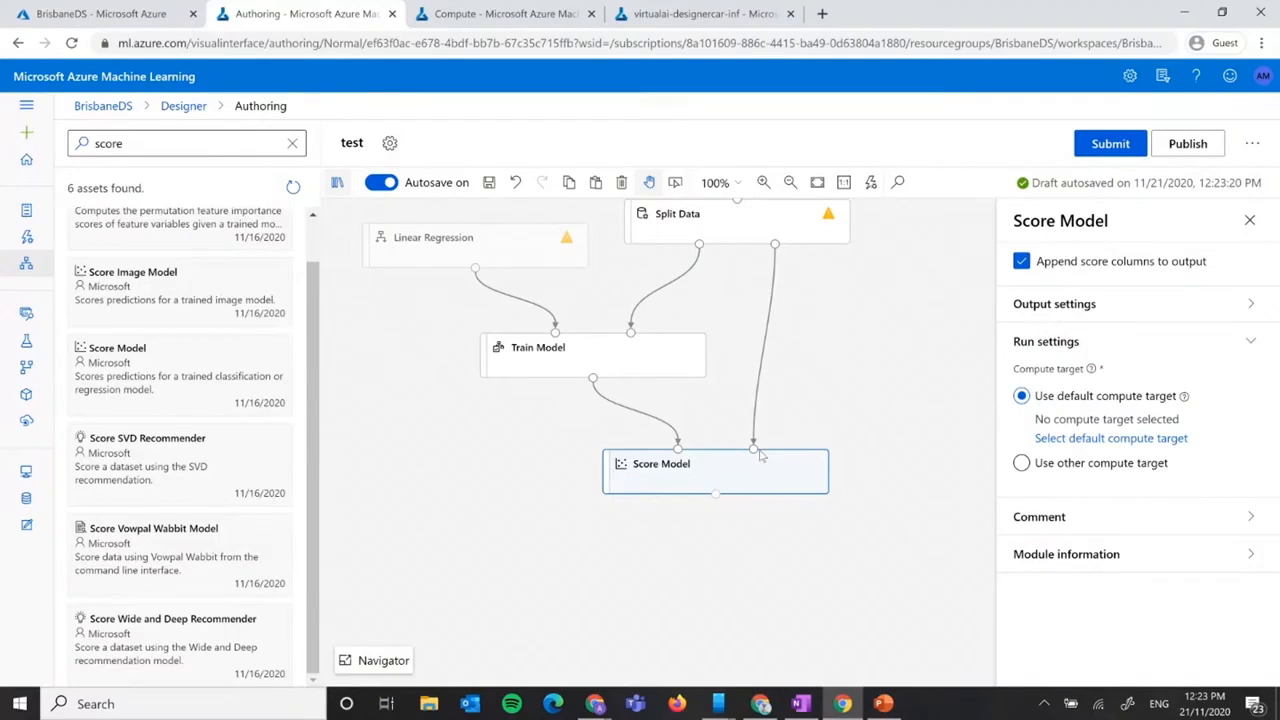
pyautogui.click(180, 143)
pyautogui.hotkey('ctrl', 'a')
pyautogui.write('ev')
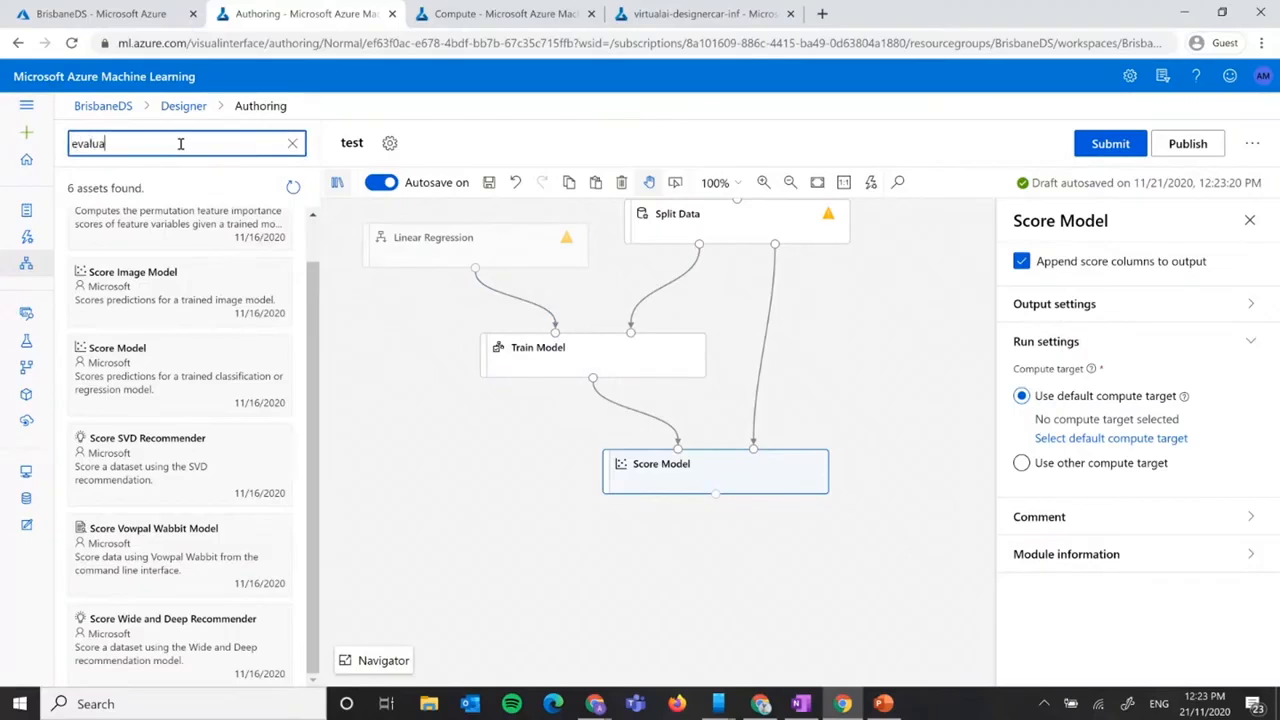
pyautogui.moveTo(120, 235); pyautogui.dragTo(684, 572)
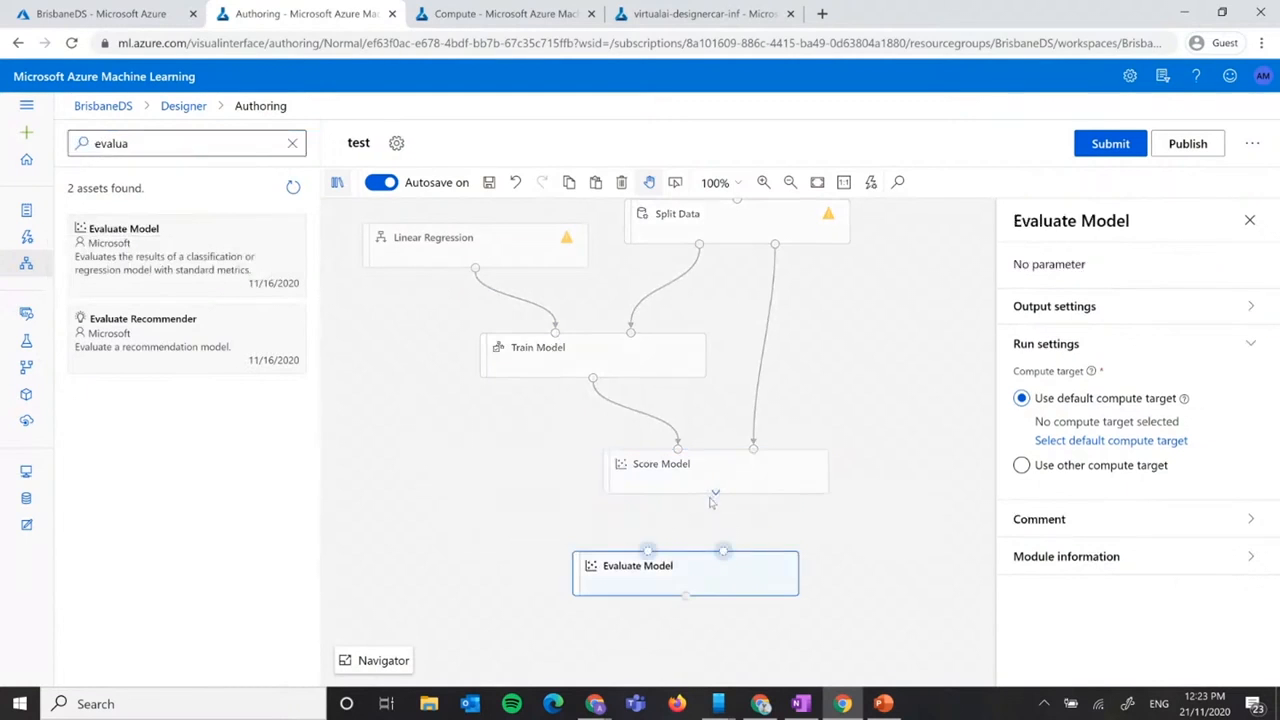
pyautogui.moveTo(714, 494); pyautogui.dragTo(648, 552)
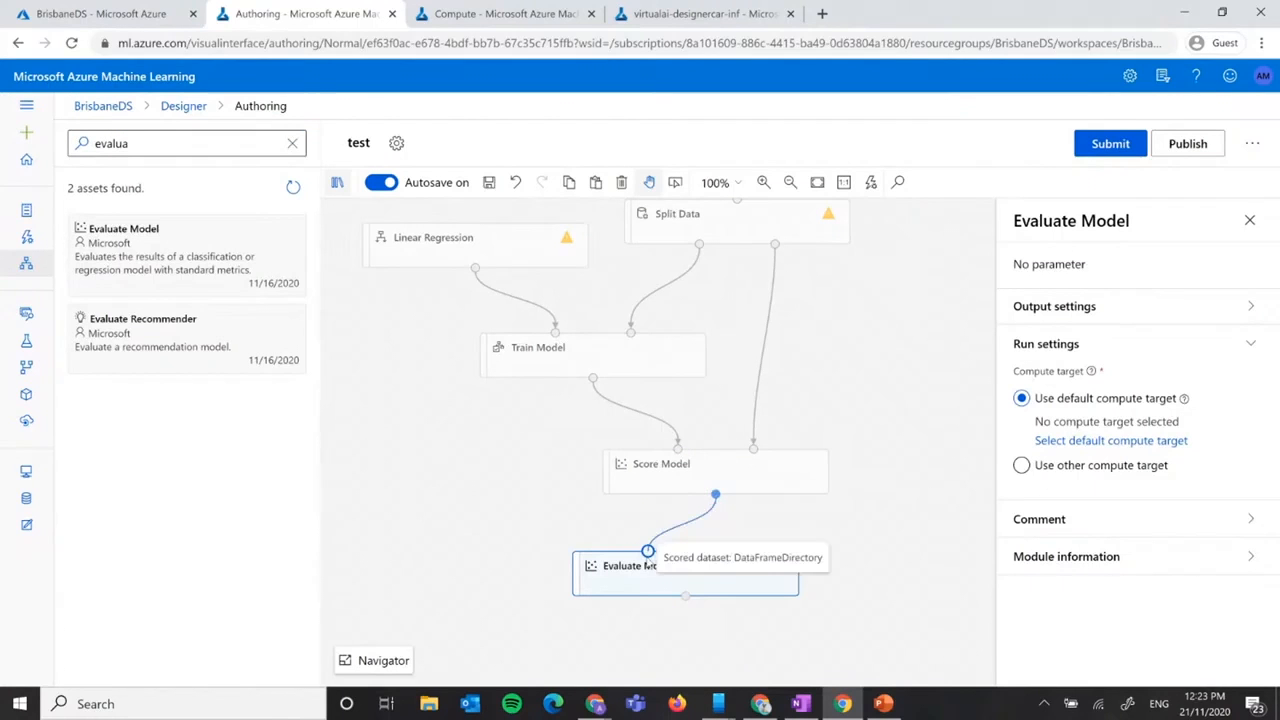
pyautogui.click(934, 521)
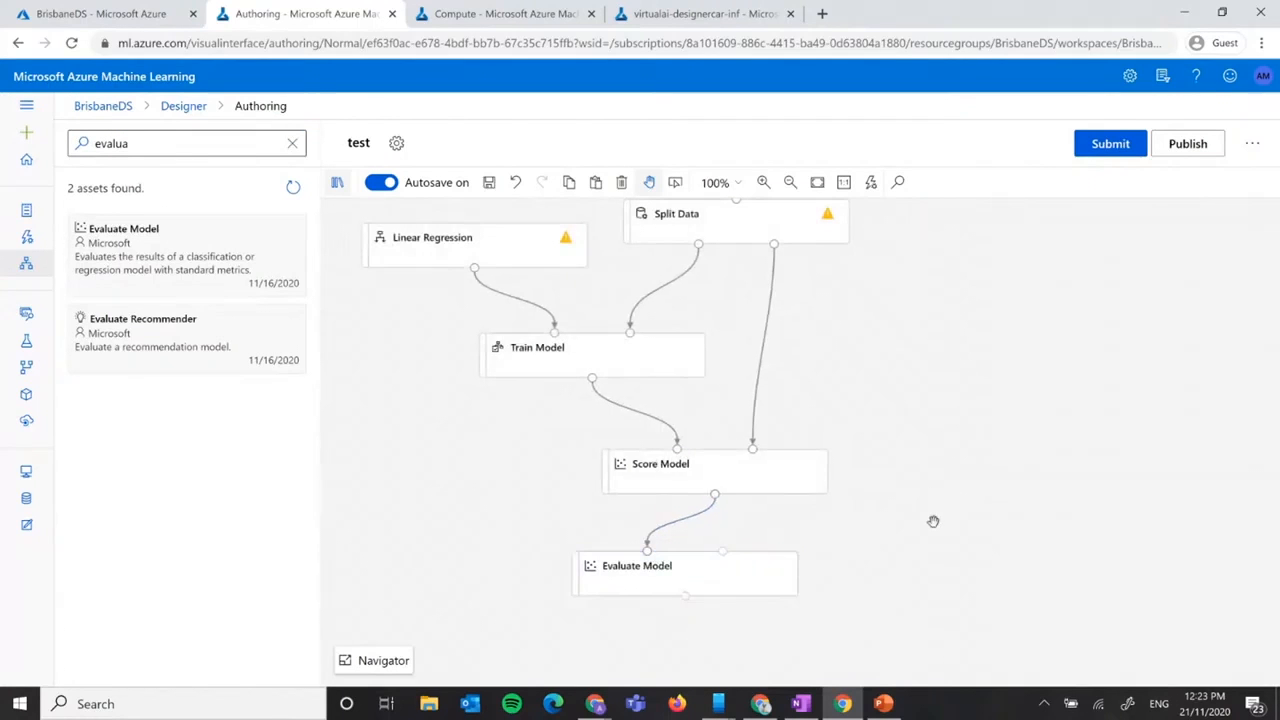
# Check the Linear Regression module's settings and review the pipeline from Automobile price data (Raw) down to the scoring and evaluation modules.
pyautogui.scroll(2, 933, 521)
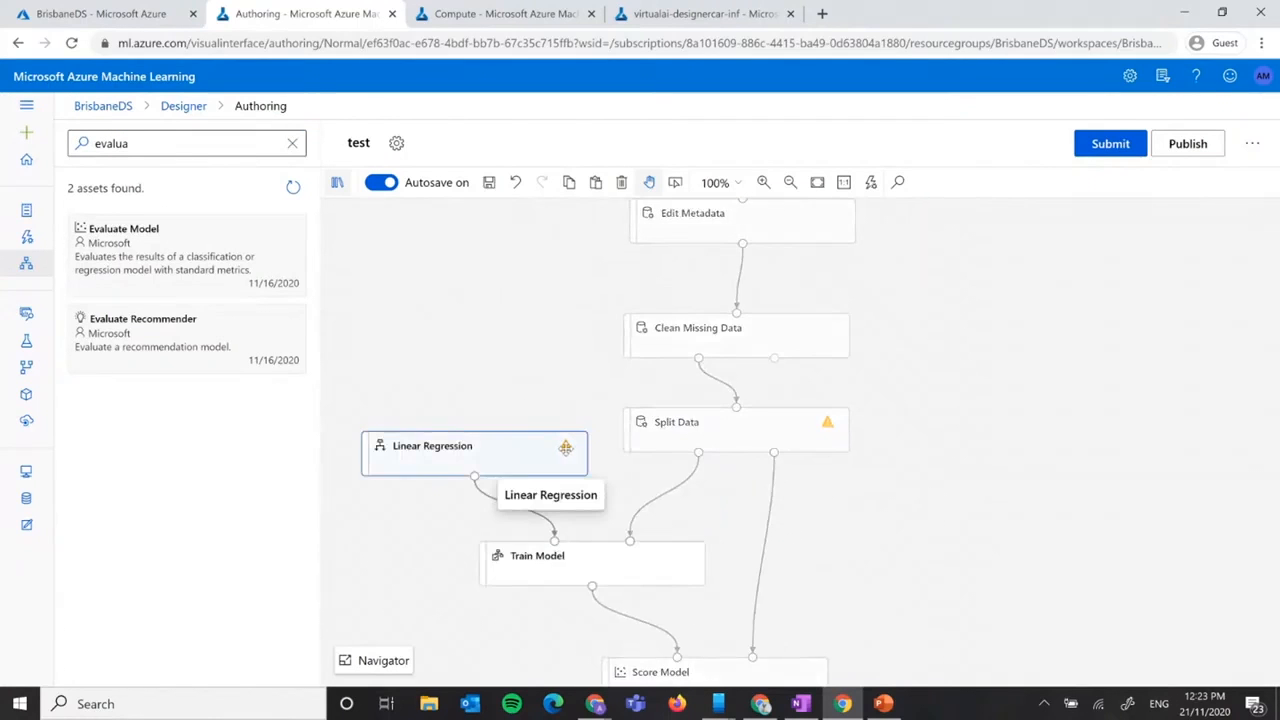
pyautogui.click(565, 448)
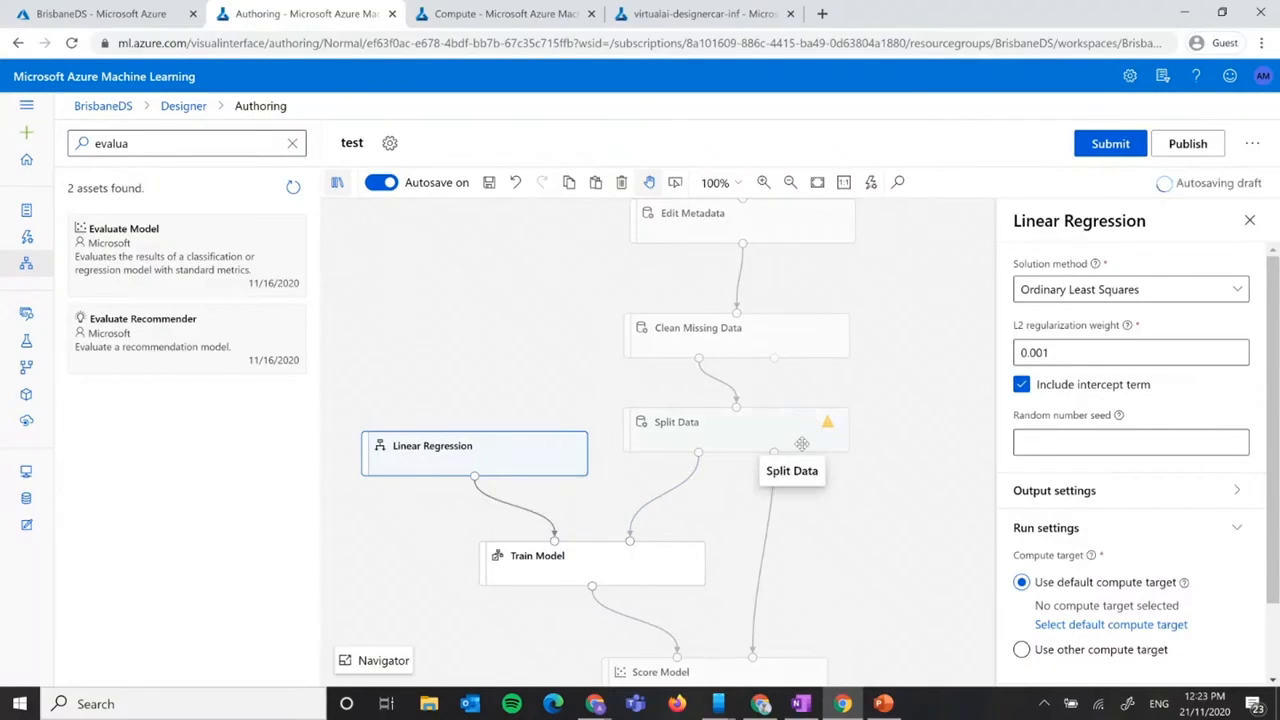
pyautogui.click(966, 549)
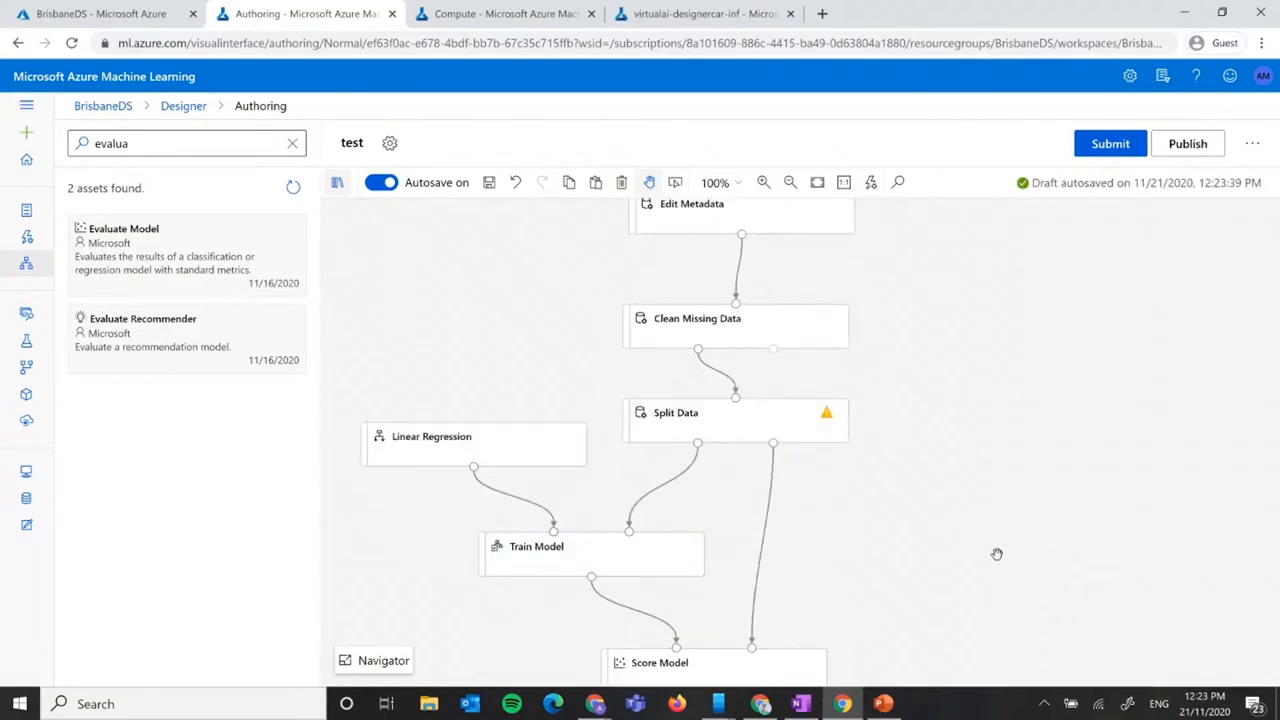
pyautogui.scroll(-1, 994, 555)
pyautogui.scroll(1, 994, 555)
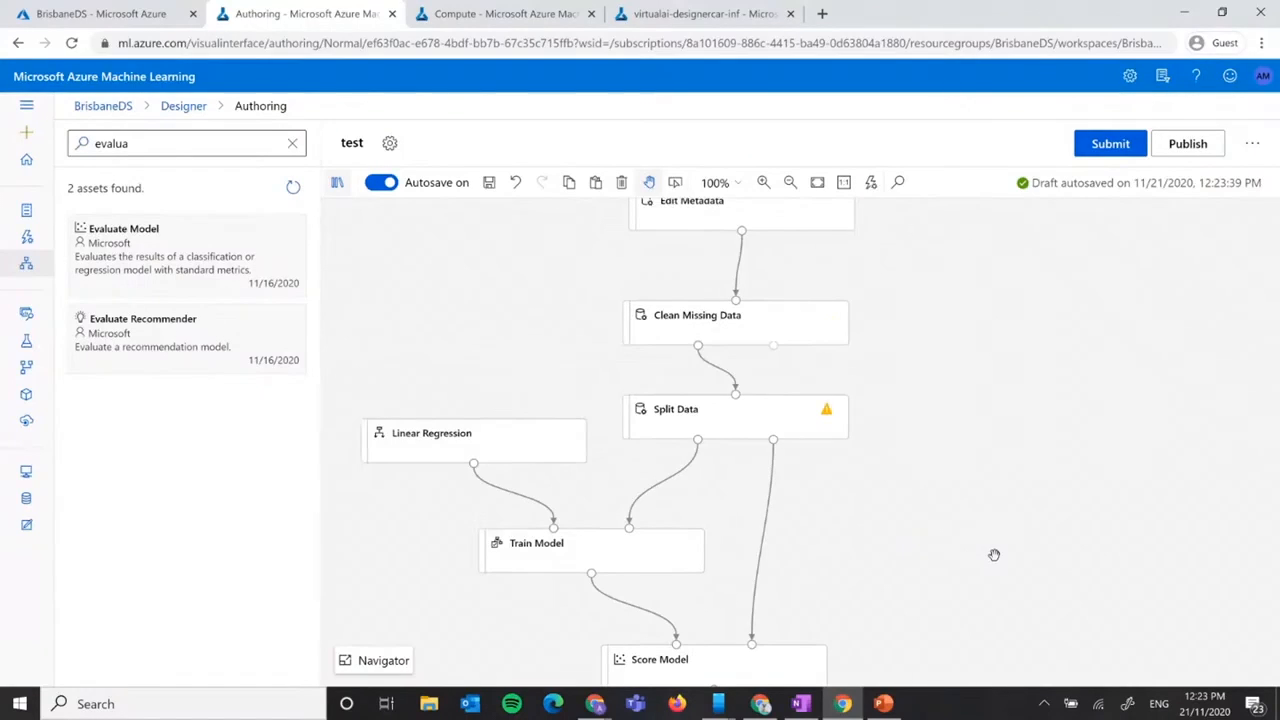
pyautogui.scroll(1, 994, 555)
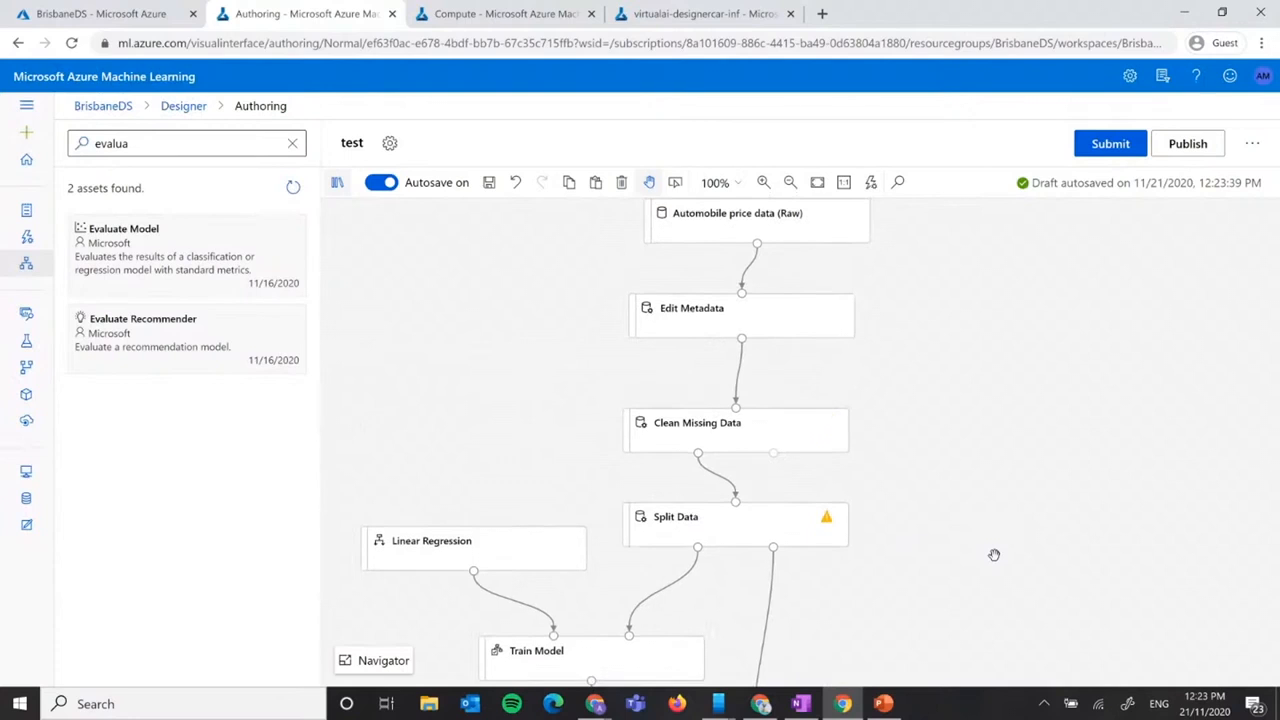
pyautogui.scroll(-2, 994, 555)
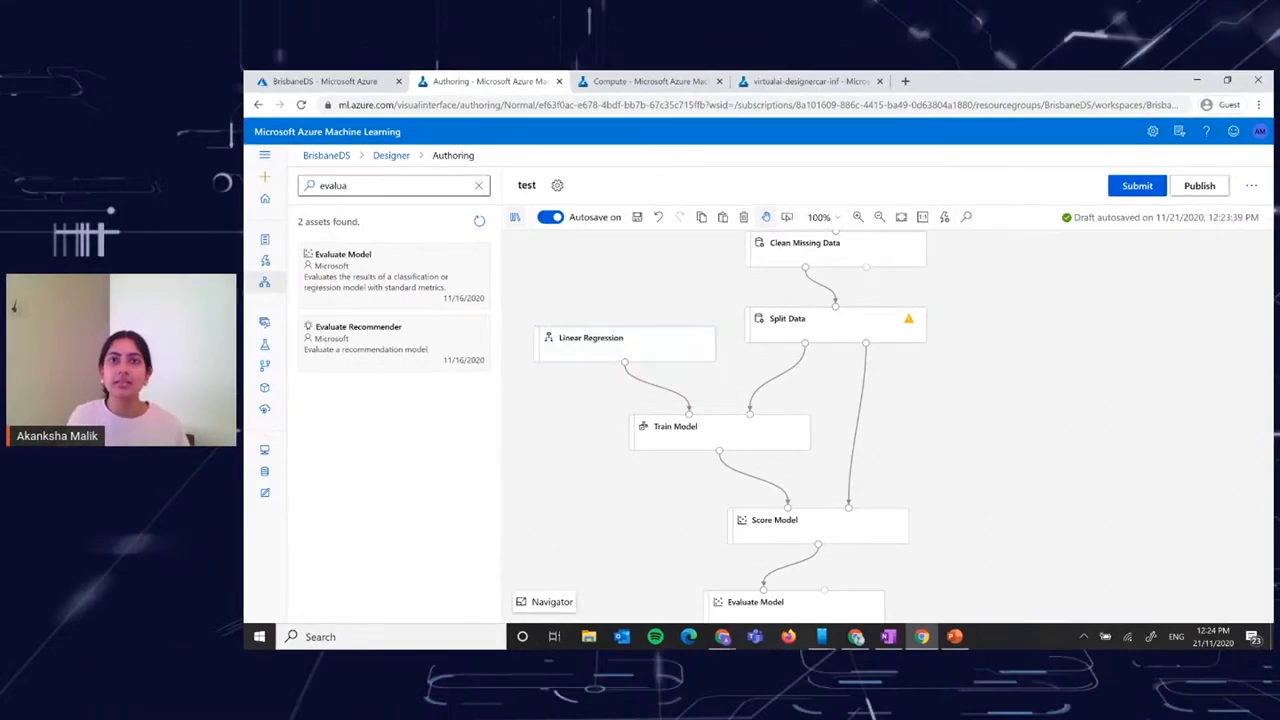
# Open the VirtualAI-Designer-Cars training pipeline from the Designer drafts and bring its scoring and evaluation modules into view.
pyautogui.scroll(-3, 1100, 470)
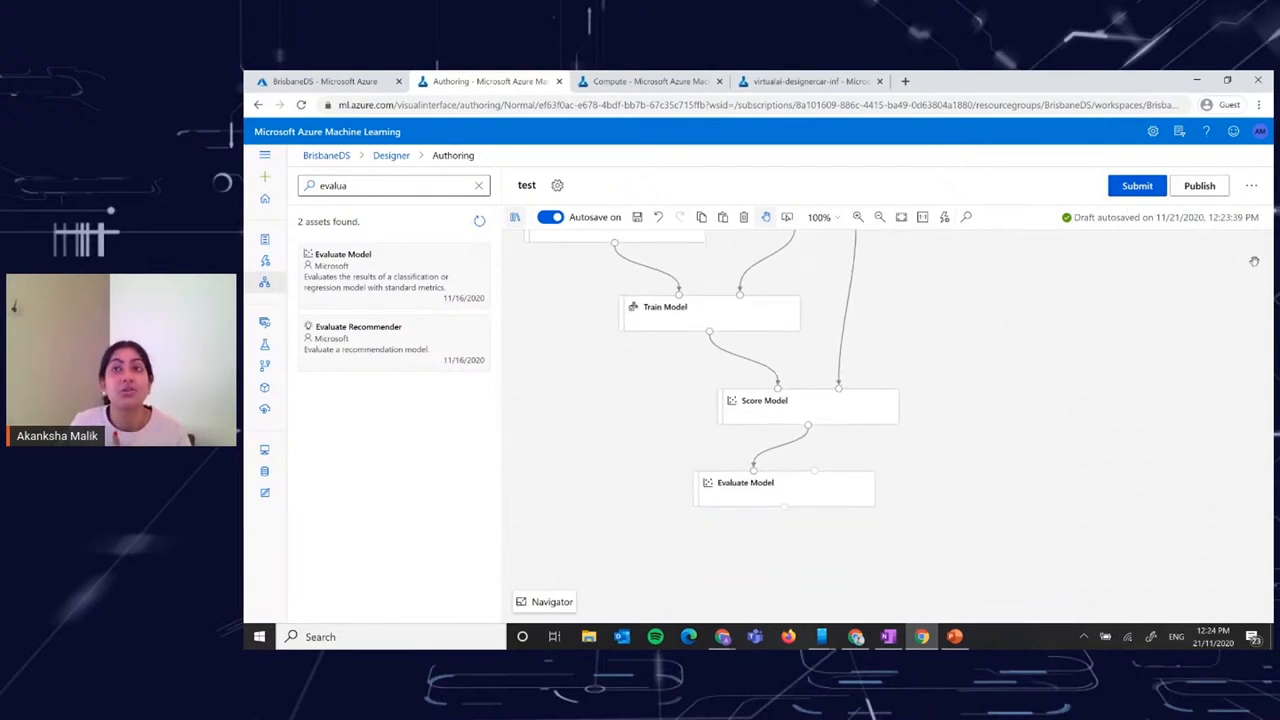
pyautogui.click(265, 282)
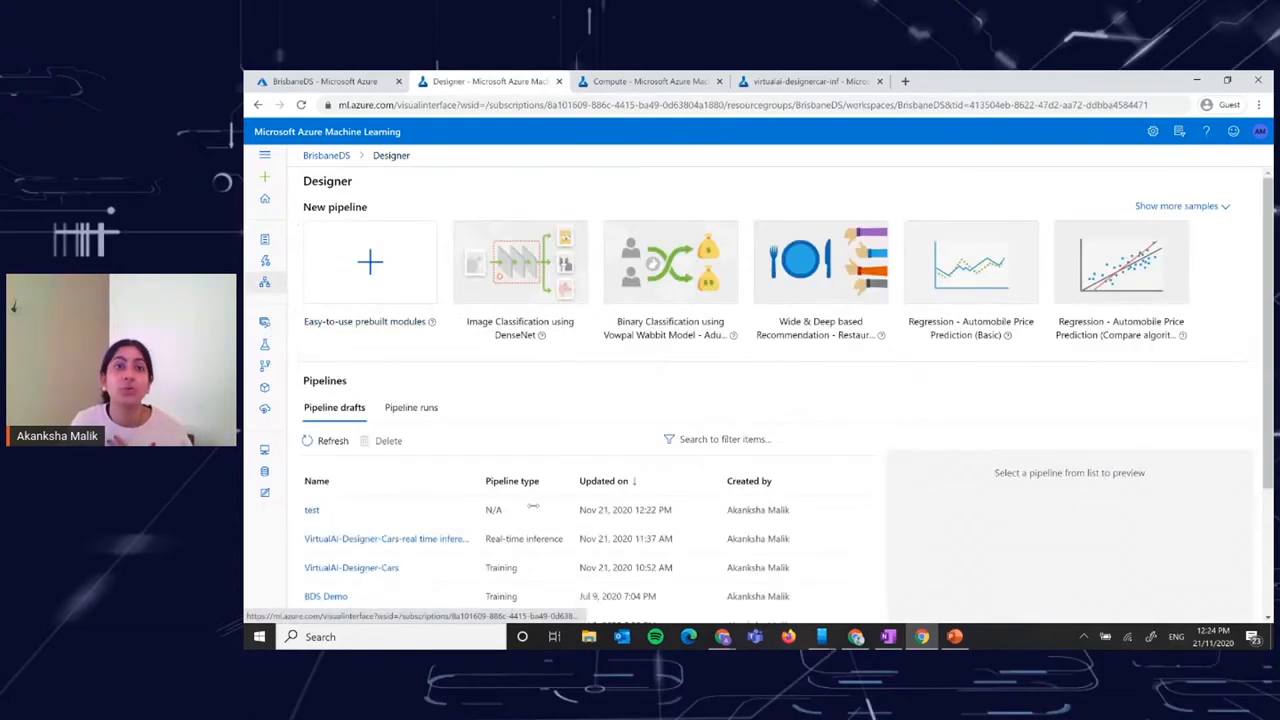
pyautogui.click(380, 568)
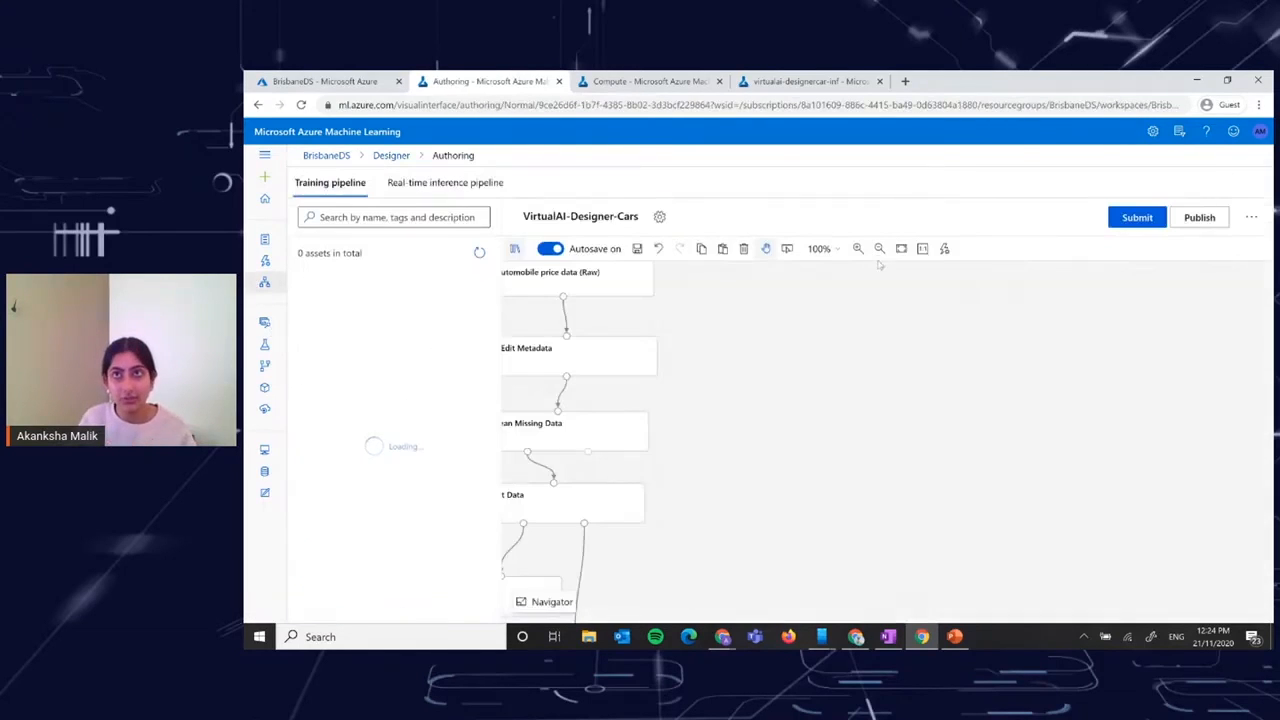
pyautogui.moveTo(805, 416); pyautogui.dragTo(1134, 318)
pyautogui.moveTo(1102, 482); pyautogui.dragTo(1066, 370)
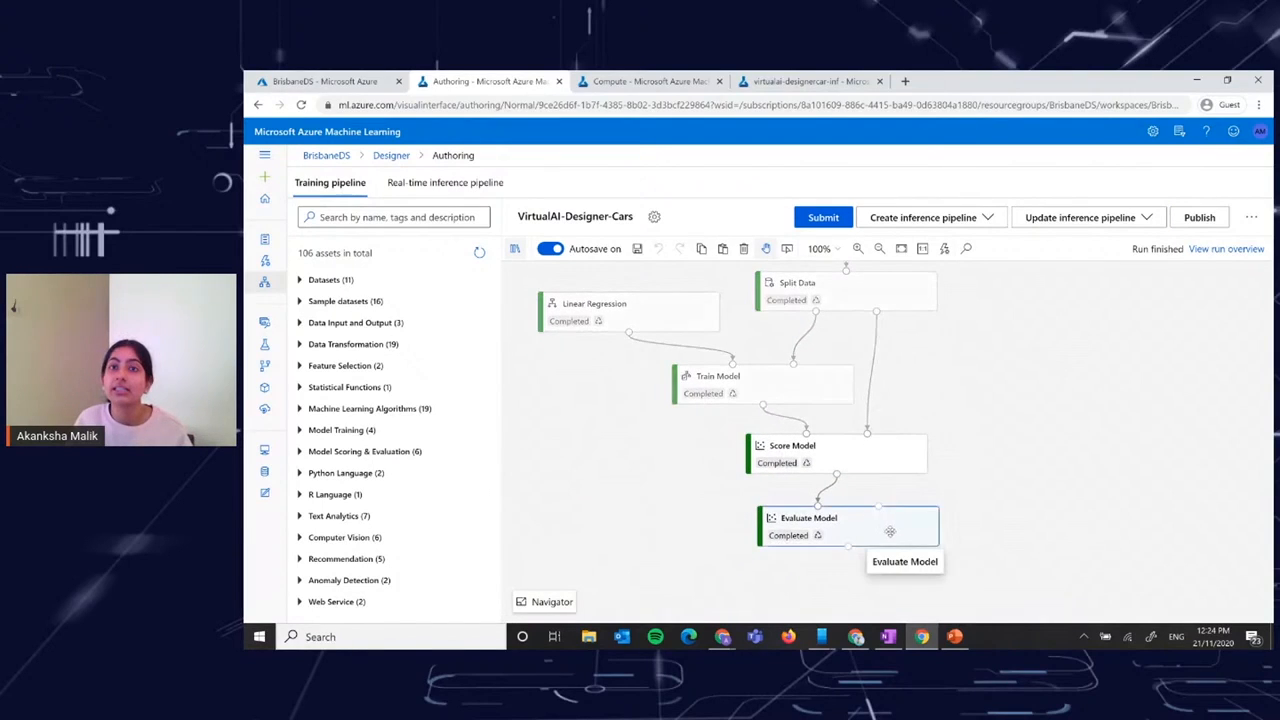
# Inspect the Evaluate Model parameters and Score Model metrics, and show the available options for creating an inference pipeline.
pyautogui.click(890, 527)
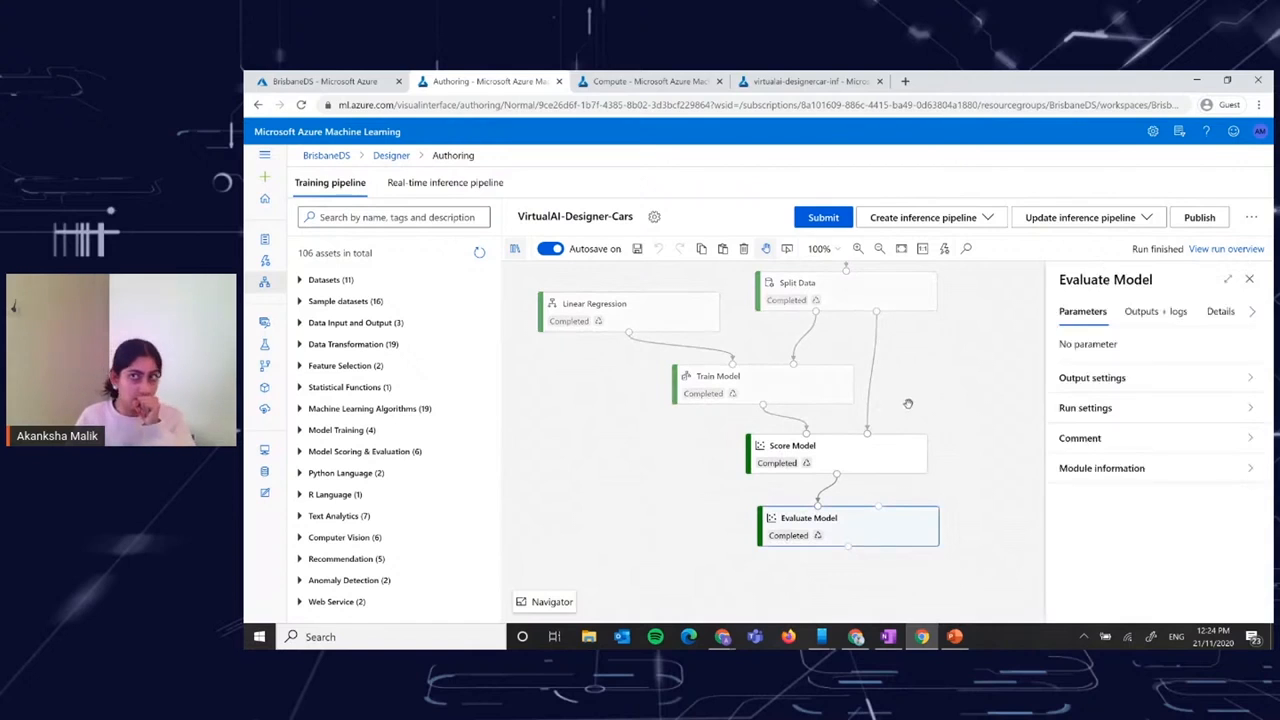
pyautogui.click(845, 463)
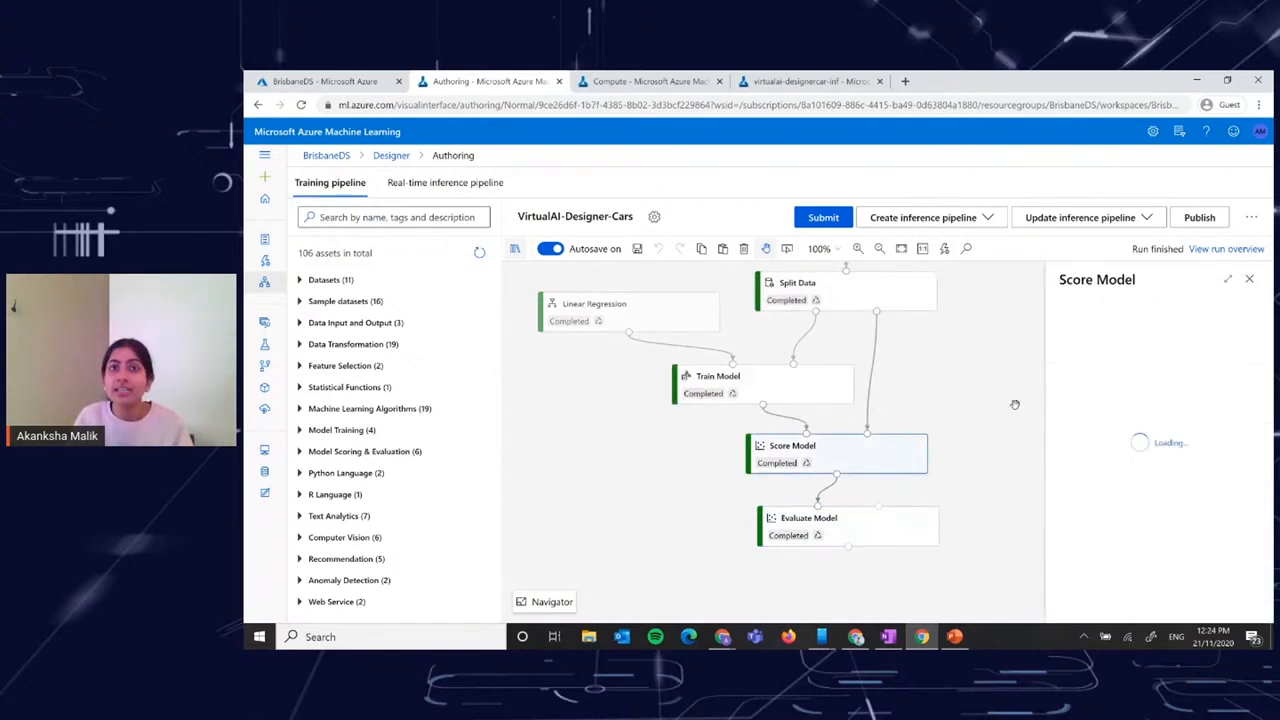
pyautogui.click(1252, 311)
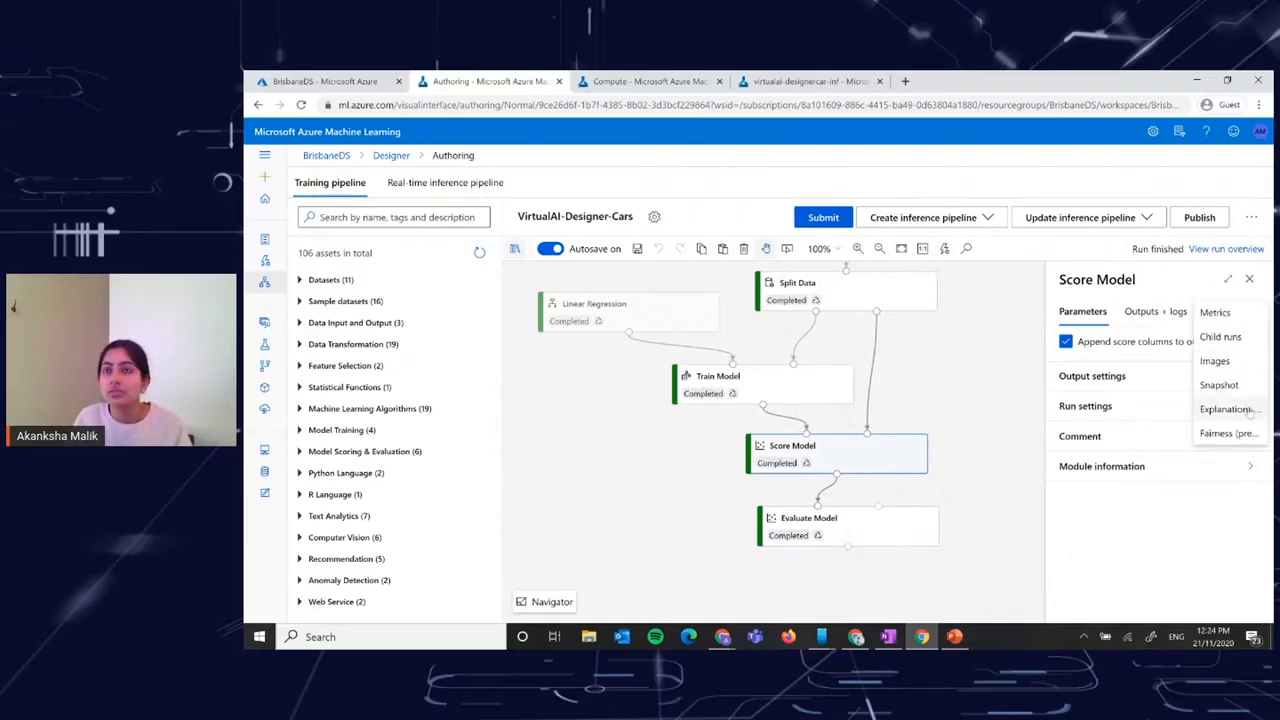
pyautogui.click(1224, 315)
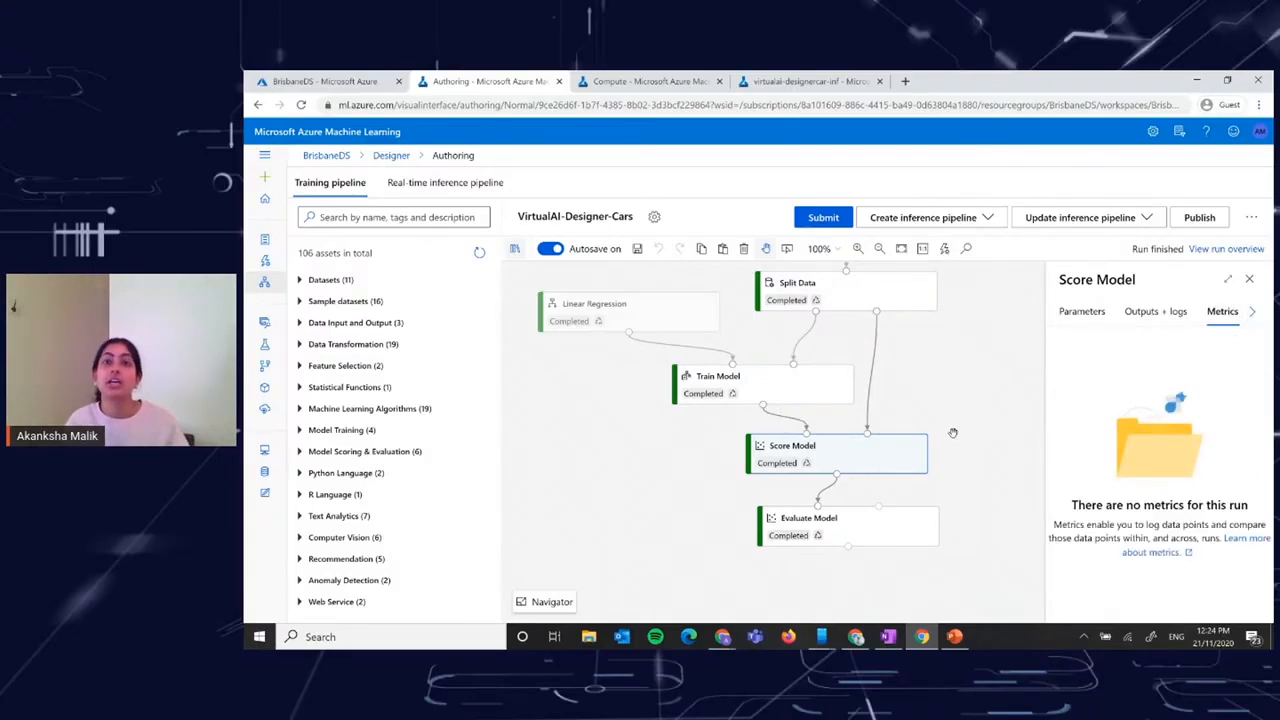
pyautogui.click(989, 220)
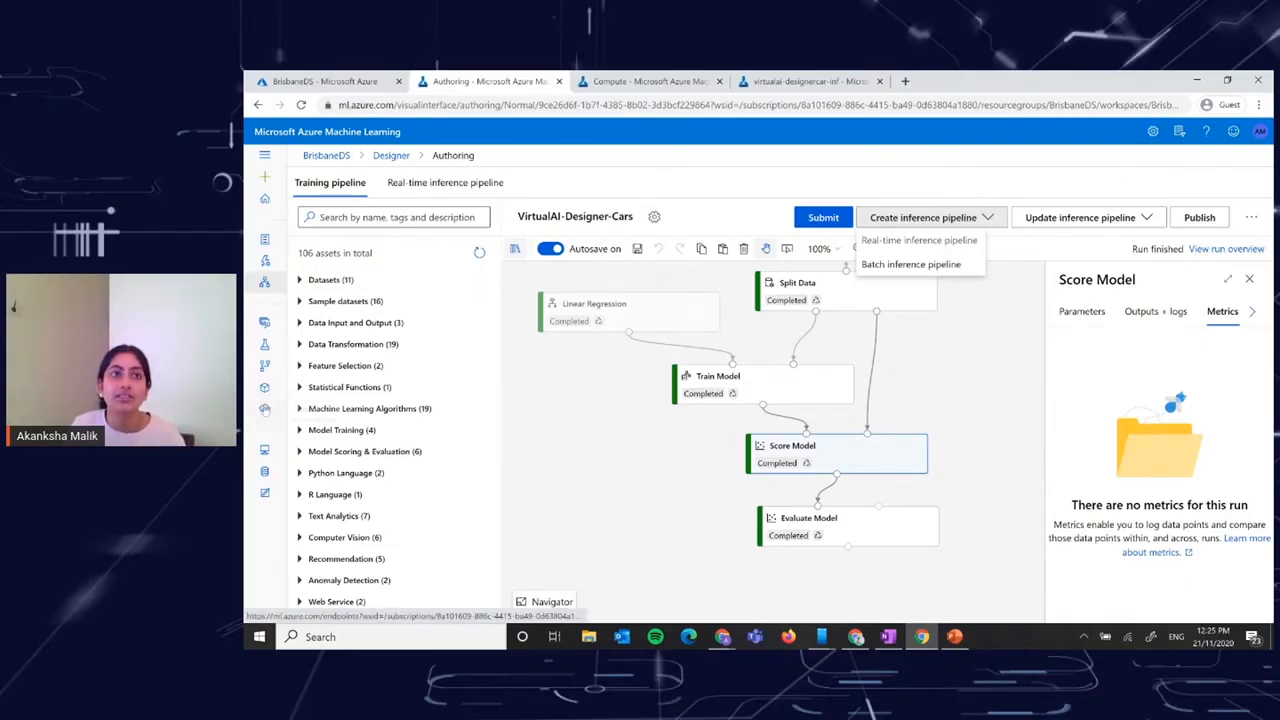
# Look over the workspace's registered model list and its list of all experiments.
pyautogui.click(264, 388)
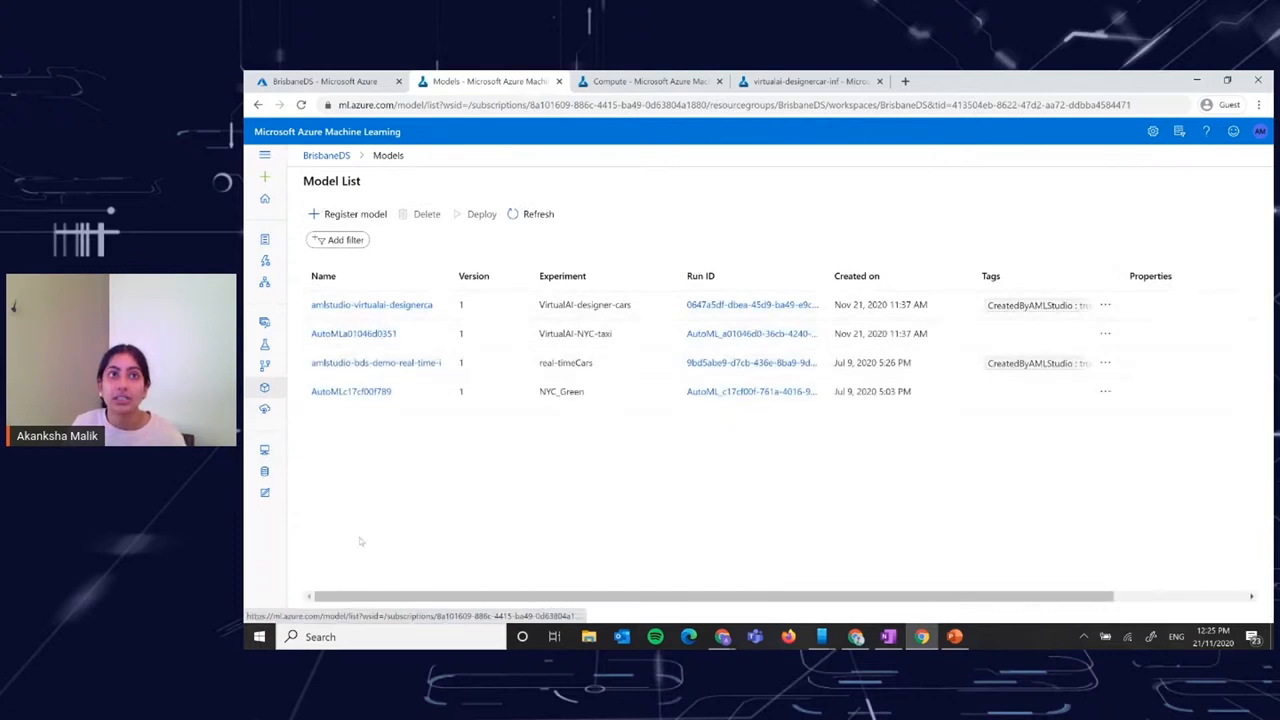
pyautogui.click(265, 345)
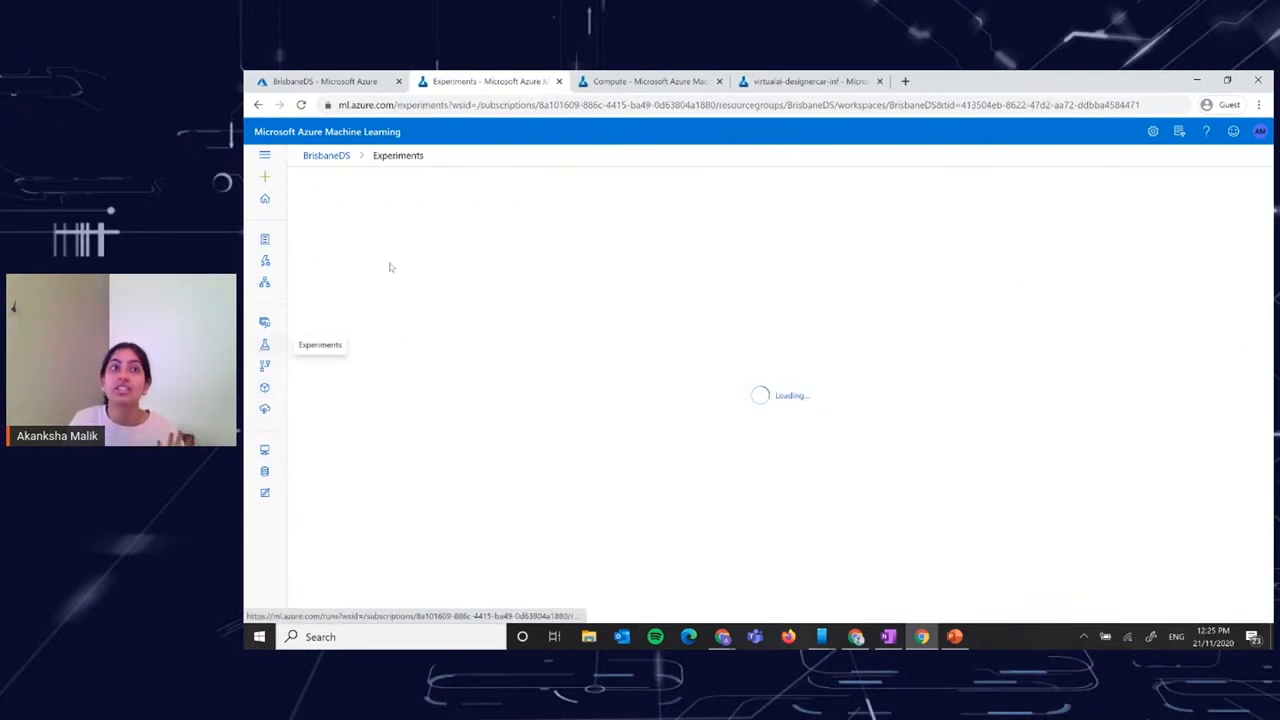
pyautogui.scroll(-1, 625, 435)
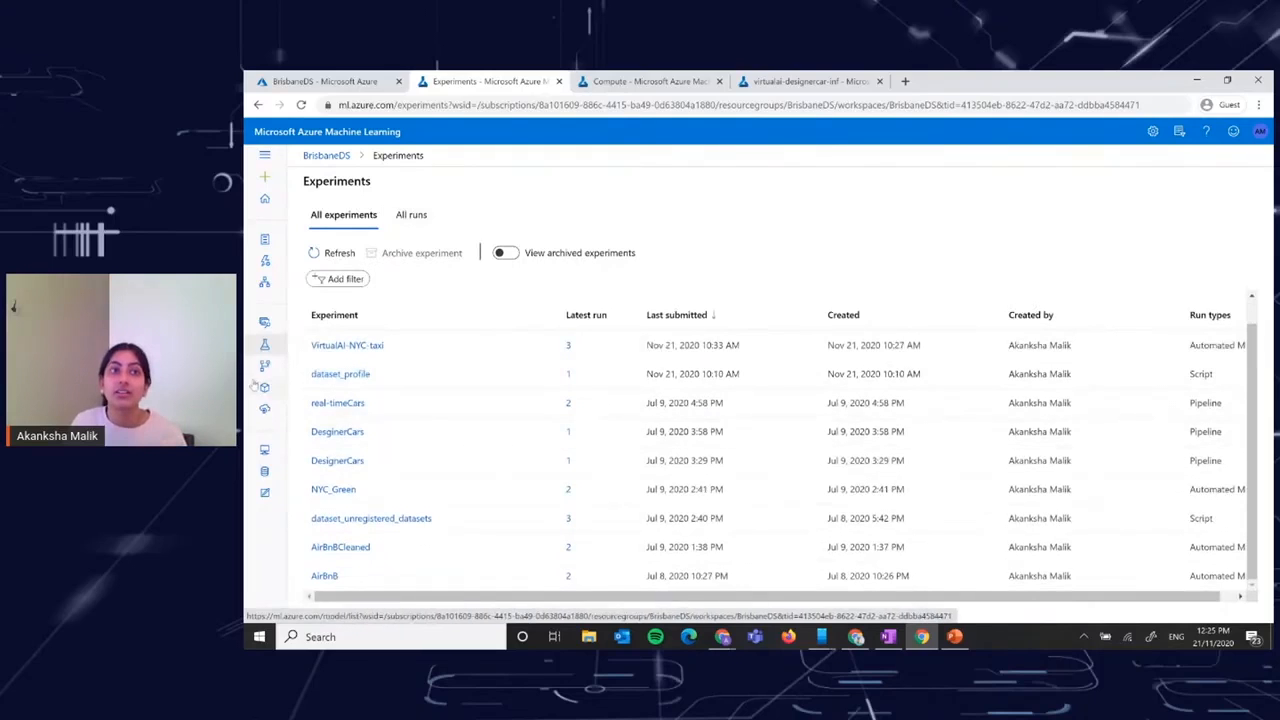
# Open the real-time endpoint virtualai-designercar-inf and review its details, including the attributes and REST endpoint.
pyautogui.click(265, 410)
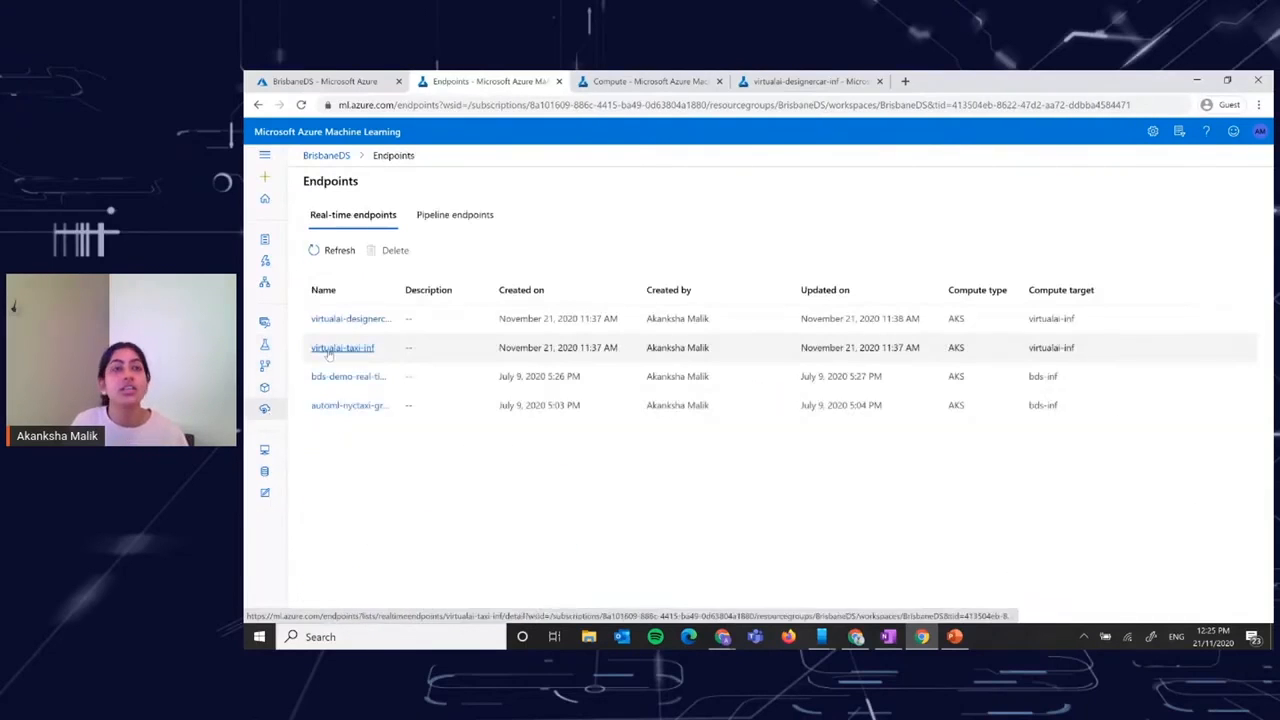
pyautogui.click(350, 319)
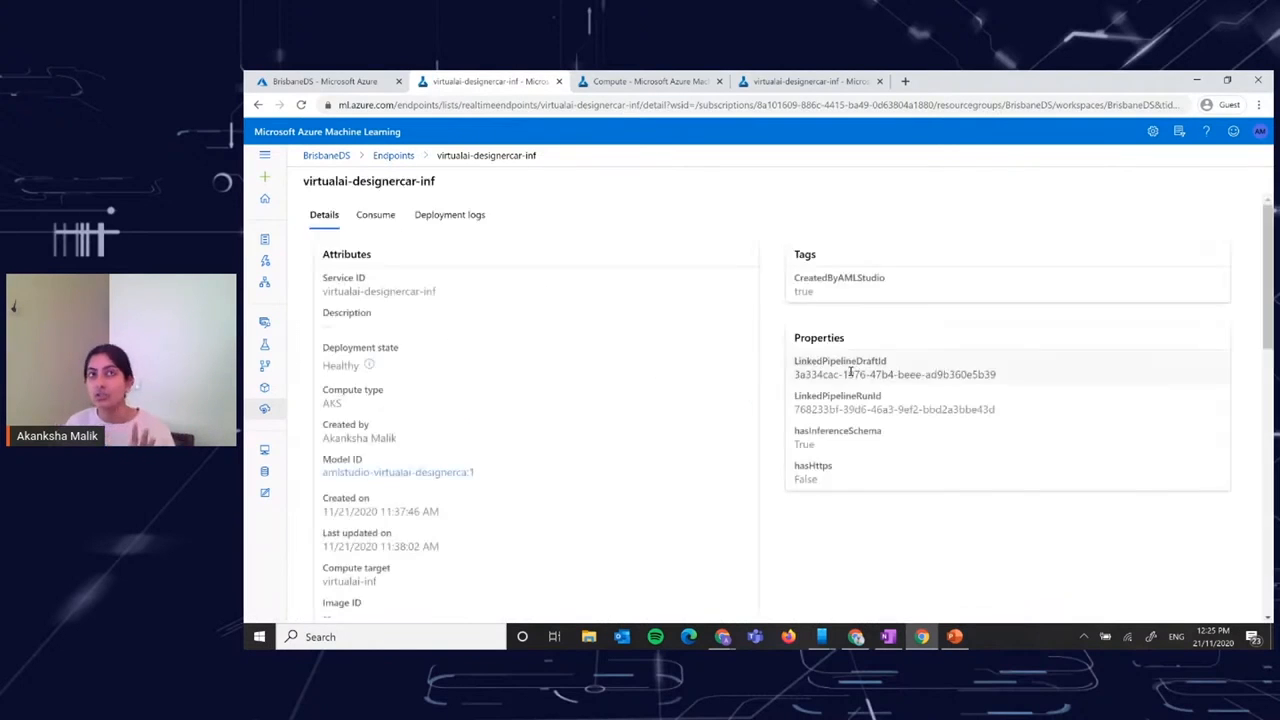
pyautogui.scroll(-2, 660, 467)
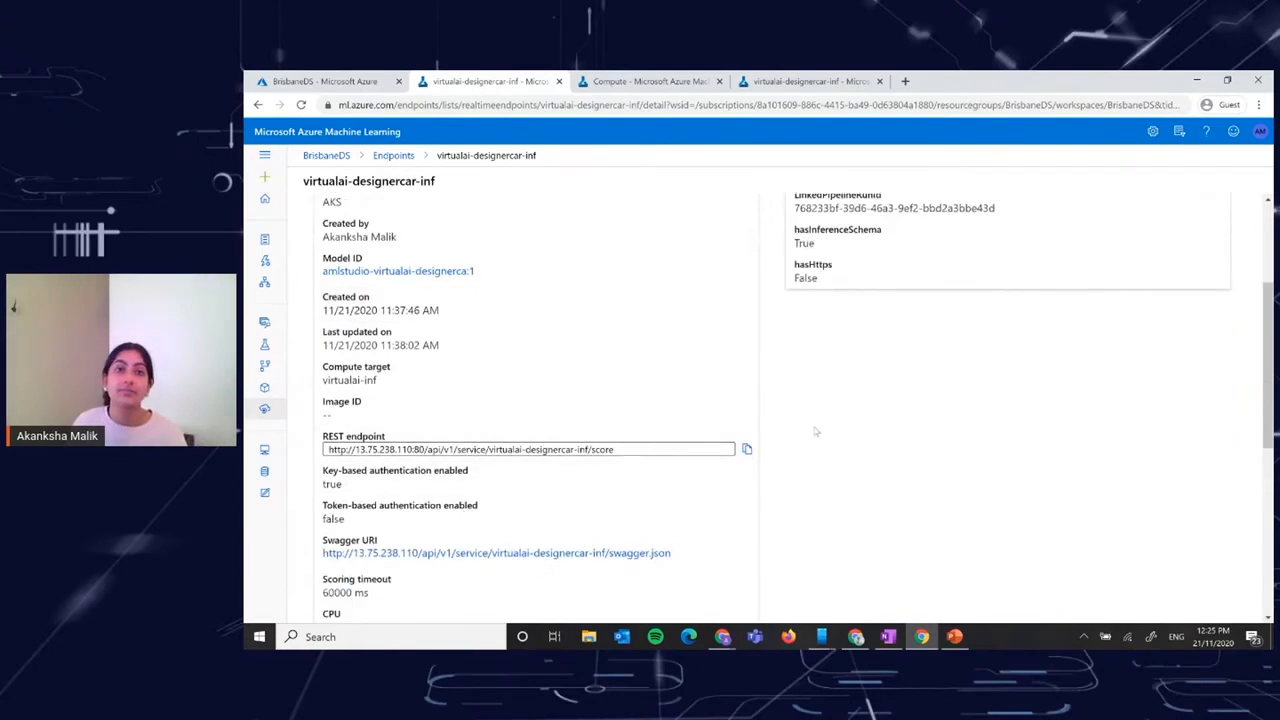
pyautogui.scroll(3, 845, 462)
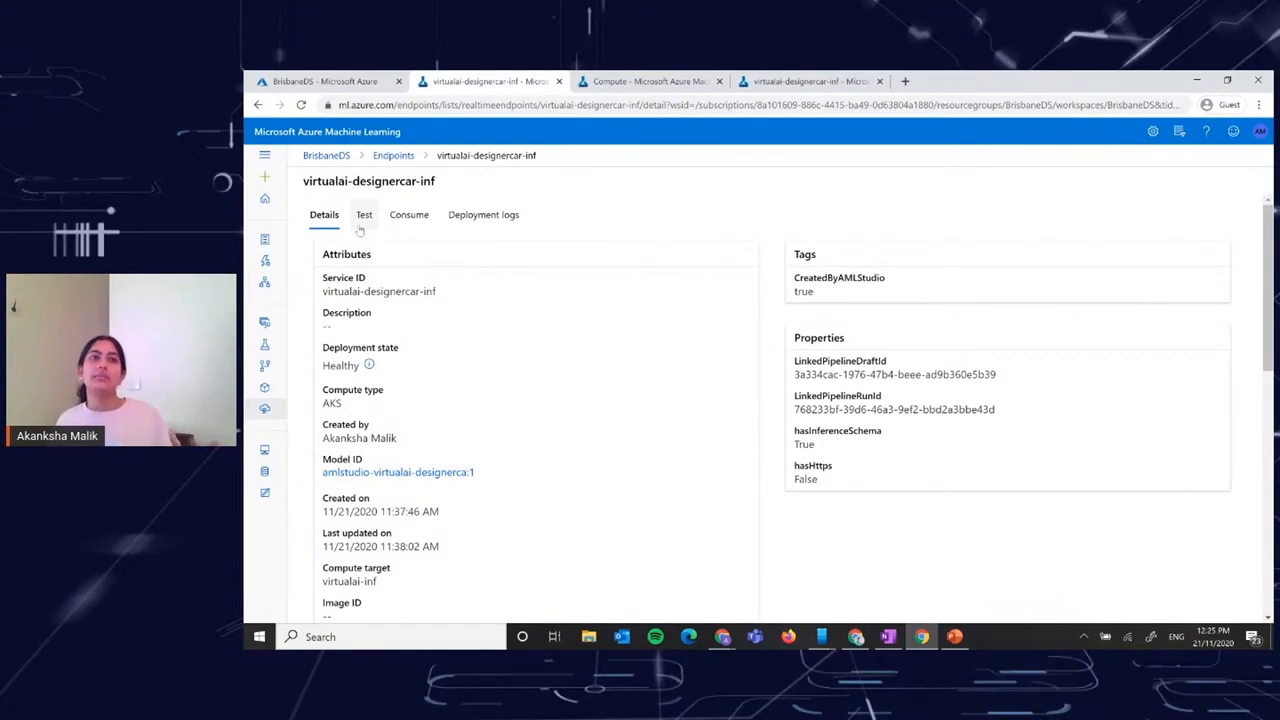
# Open the endpoint's test form and review the WebServiceInput0 sample values from symboling down to price.
pyautogui.click(363, 216)
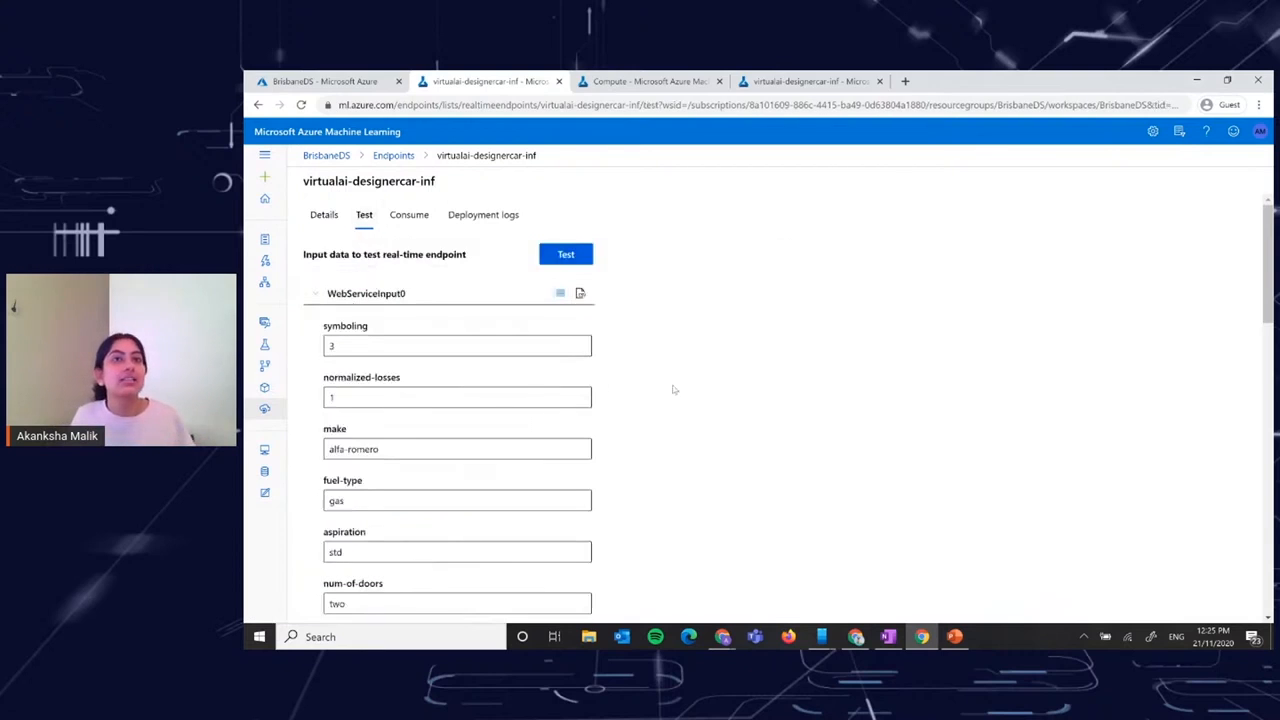
pyautogui.scroll(-2, 711, 382)
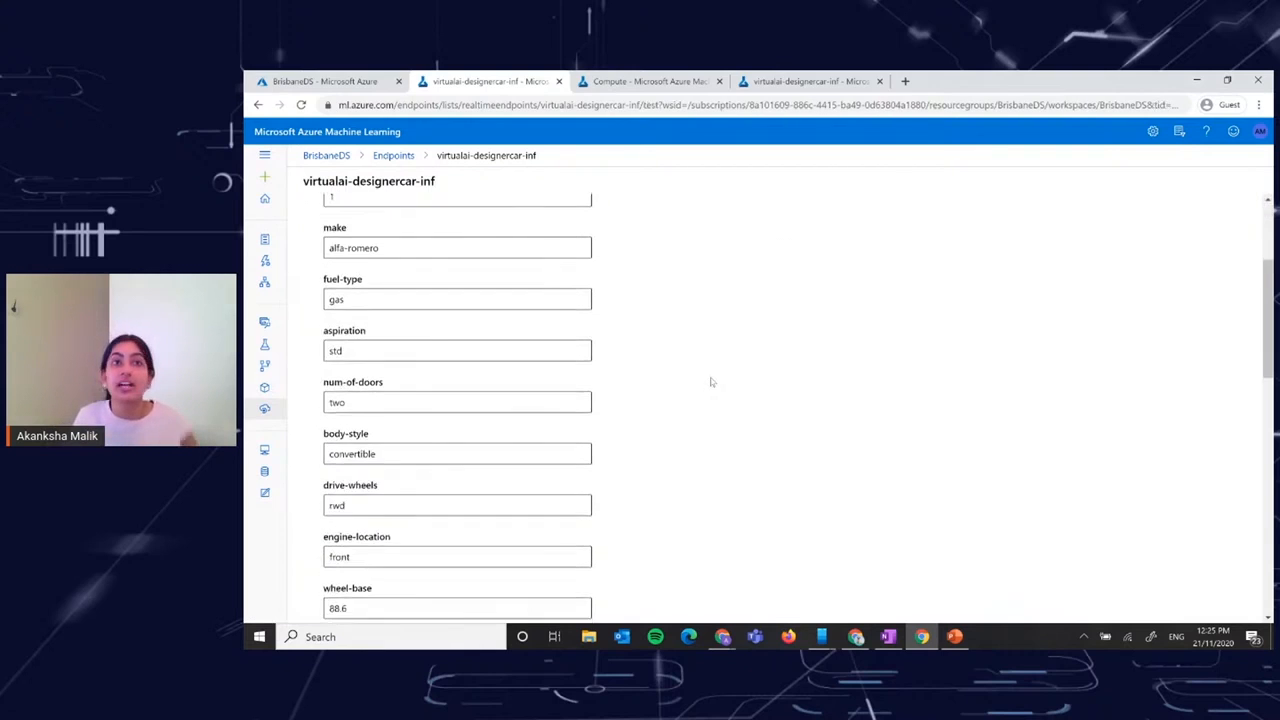
pyautogui.scroll(3, 710, 382)
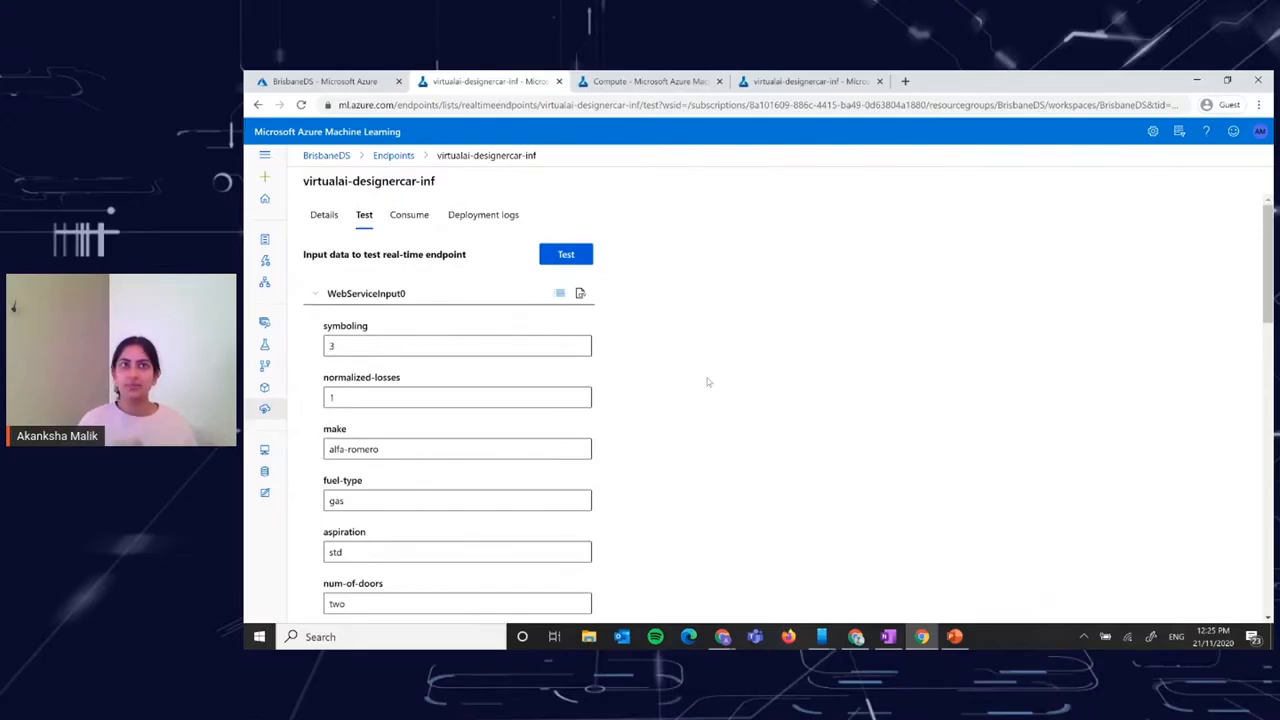
pyautogui.scroll(-2, 707, 382)
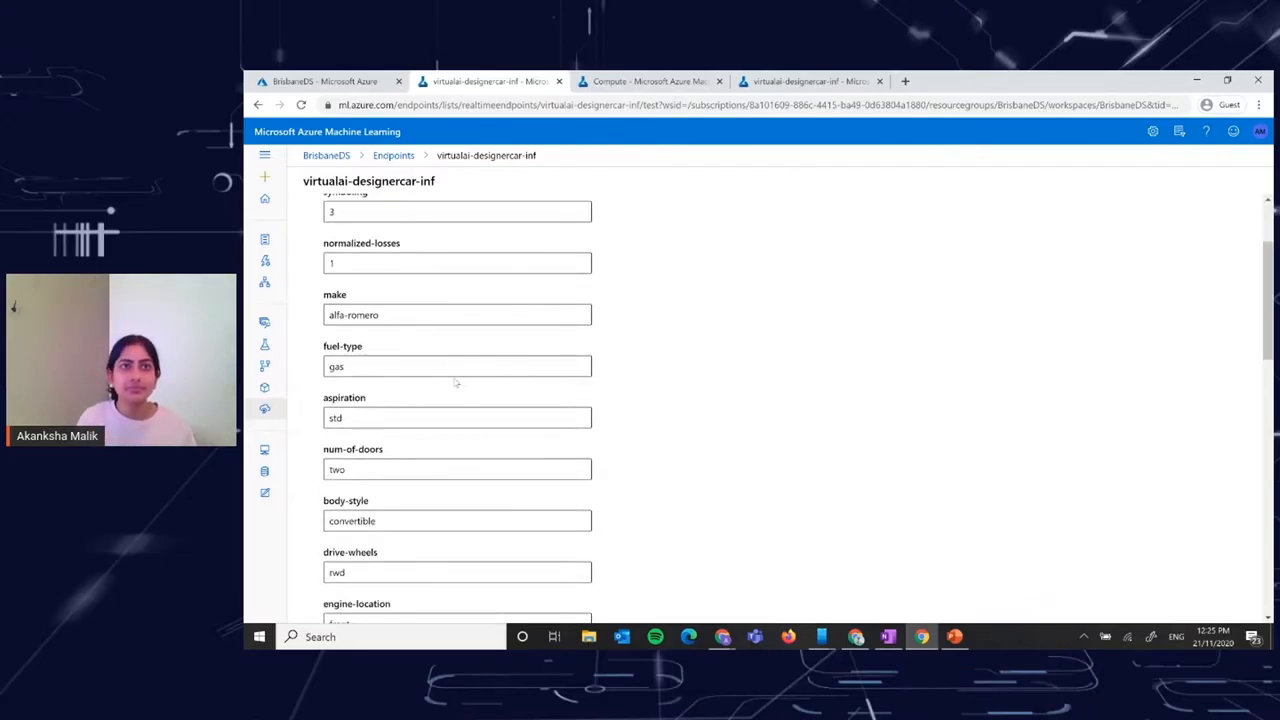
pyautogui.scroll(-2, 380, 420)
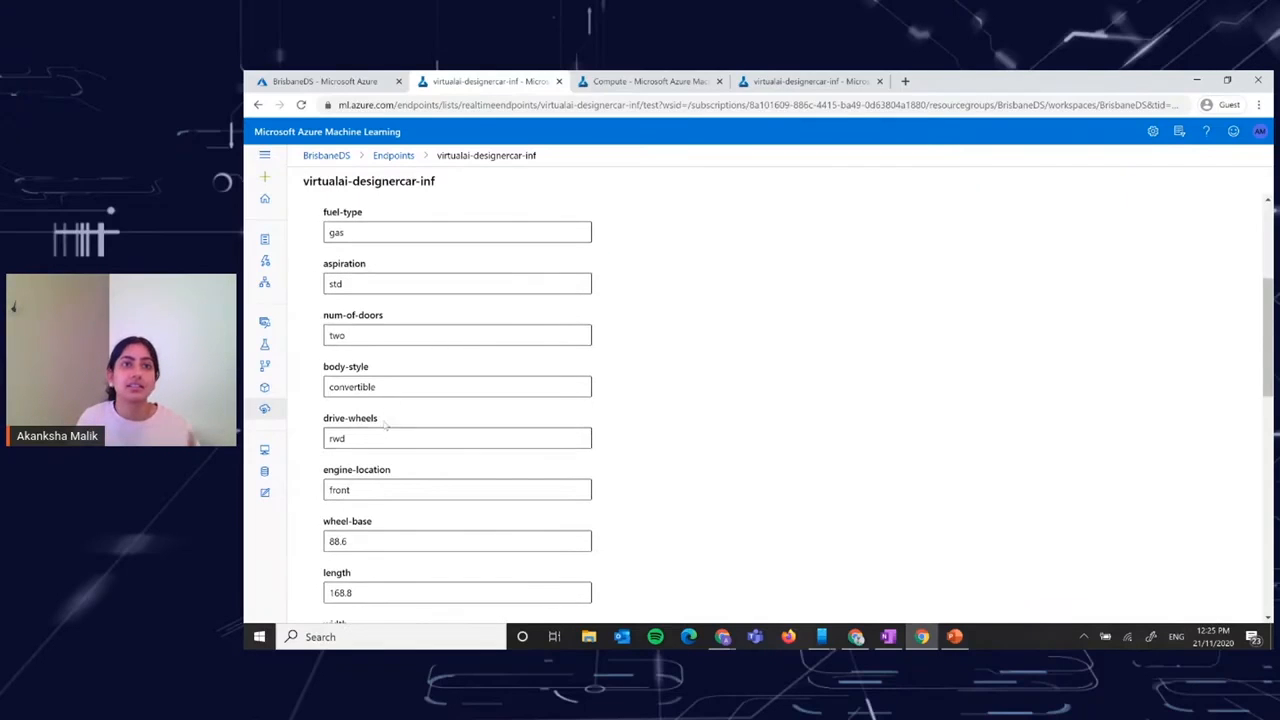
pyautogui.scroll(-2, 386, 410)
pyautogui.scroll(-10, 386, 407)
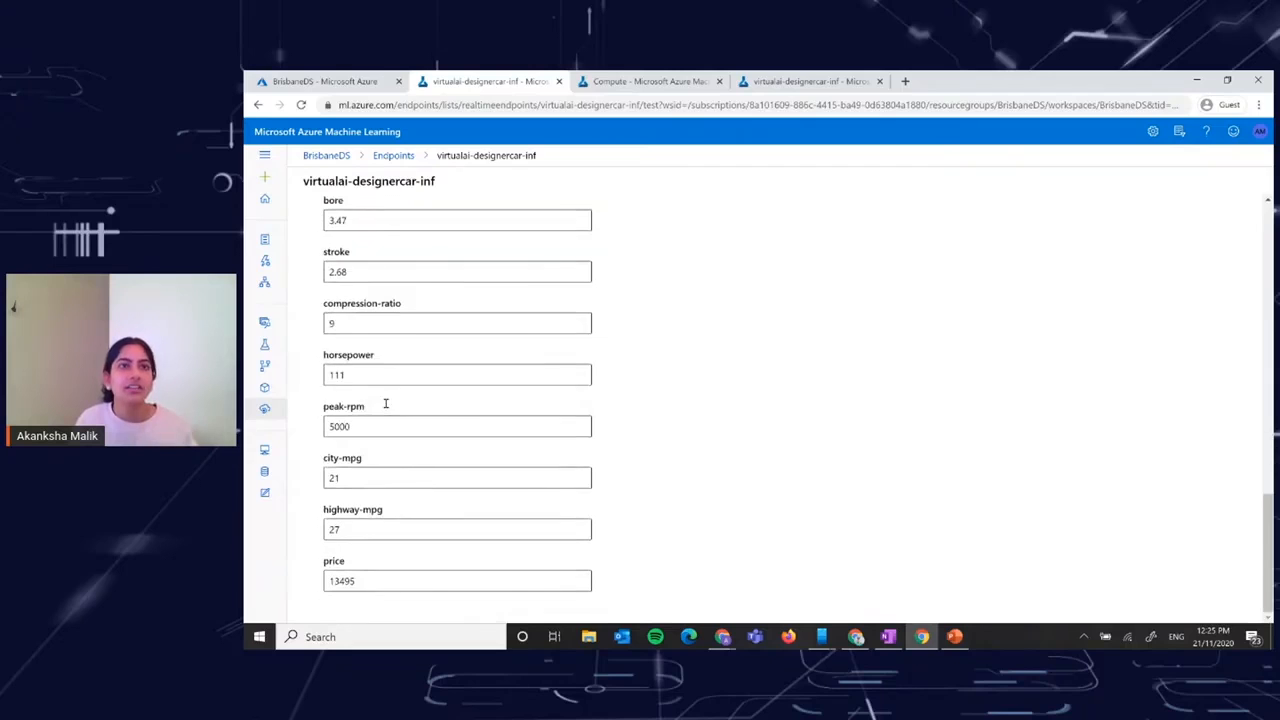
pyautogui.scroll(15, 390, 405)
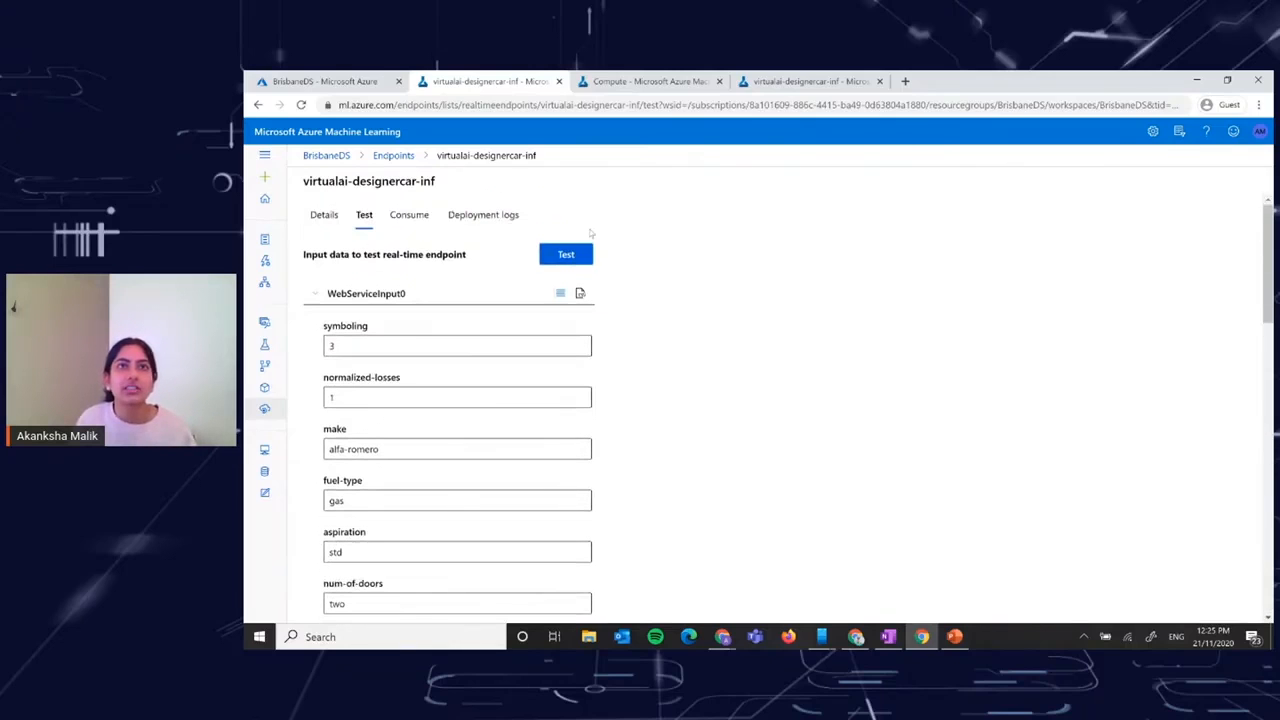
# Test the real-time endpoint with the sample car data and examine the parsed result down to Scored Labels.
pyautogui.click(566, 255)
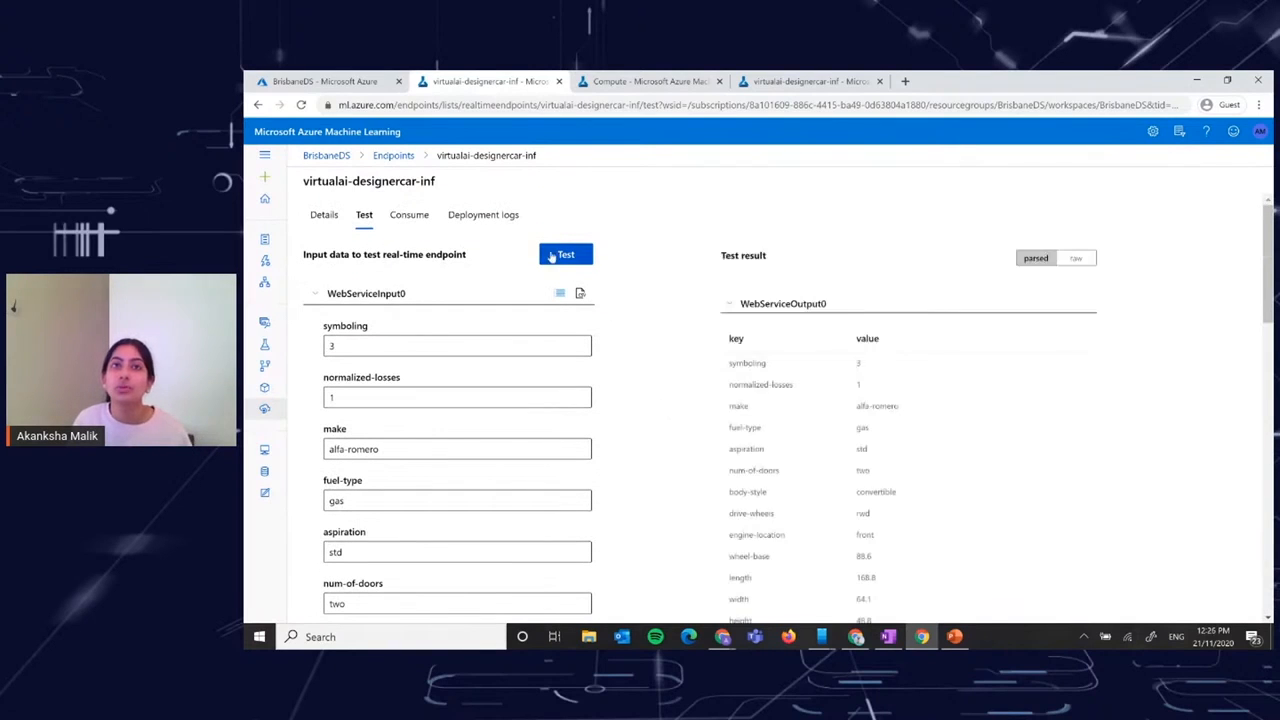
pyautogui.scroll(-5, 703, 389)
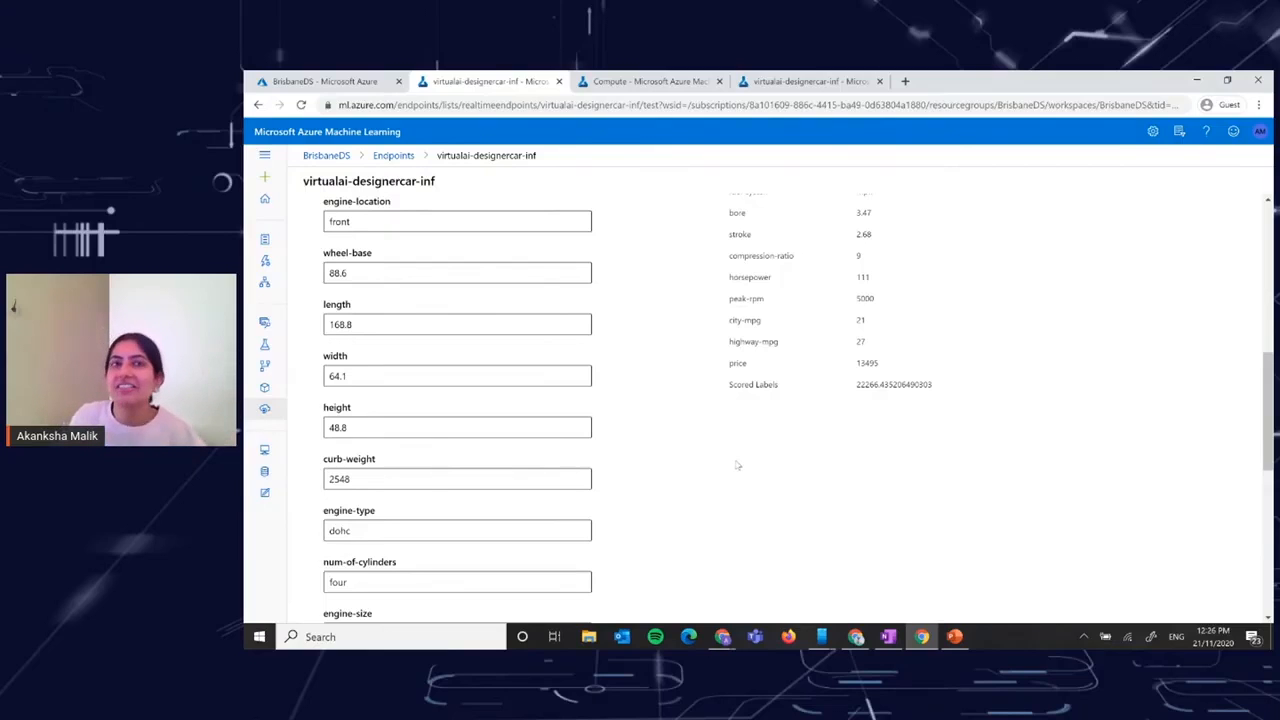
pyautogui.scroll(6, 721, 464)
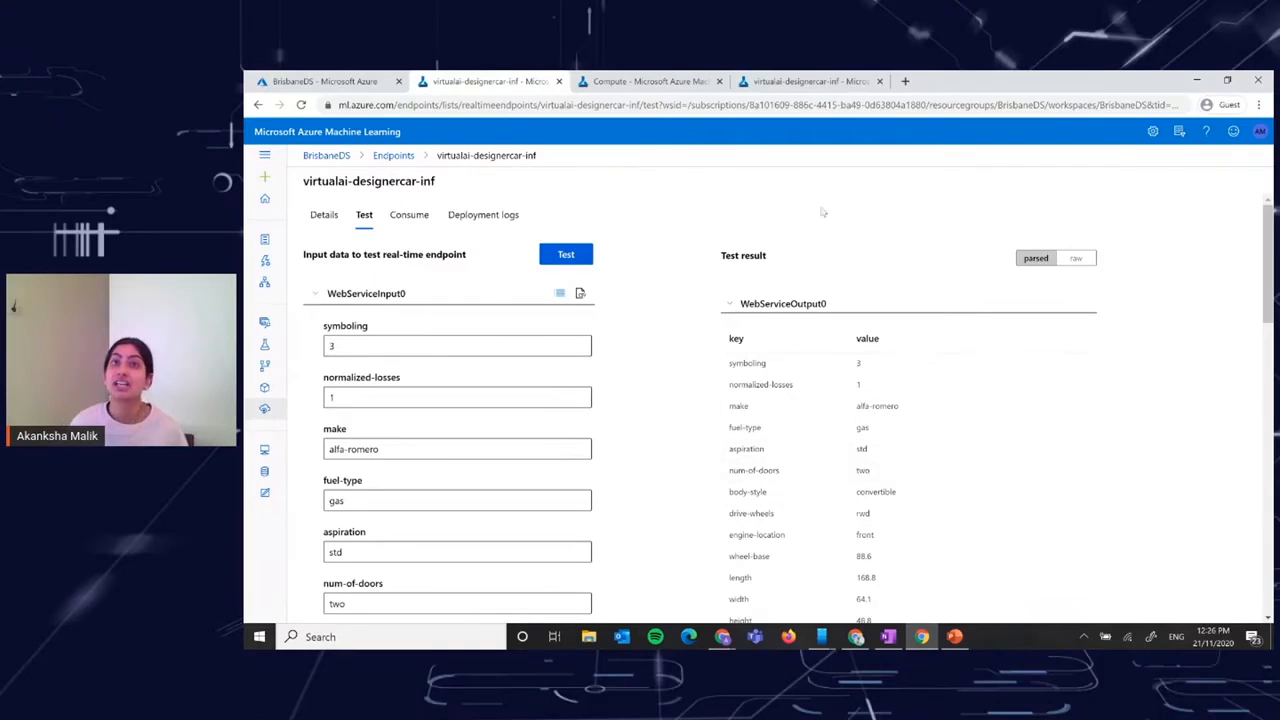
# Switch to the PowerPoint presentation, start the slide show from slide 9 with presenter view swapped, and advance to the Recap slide.
pyautogui.click(955, 637)
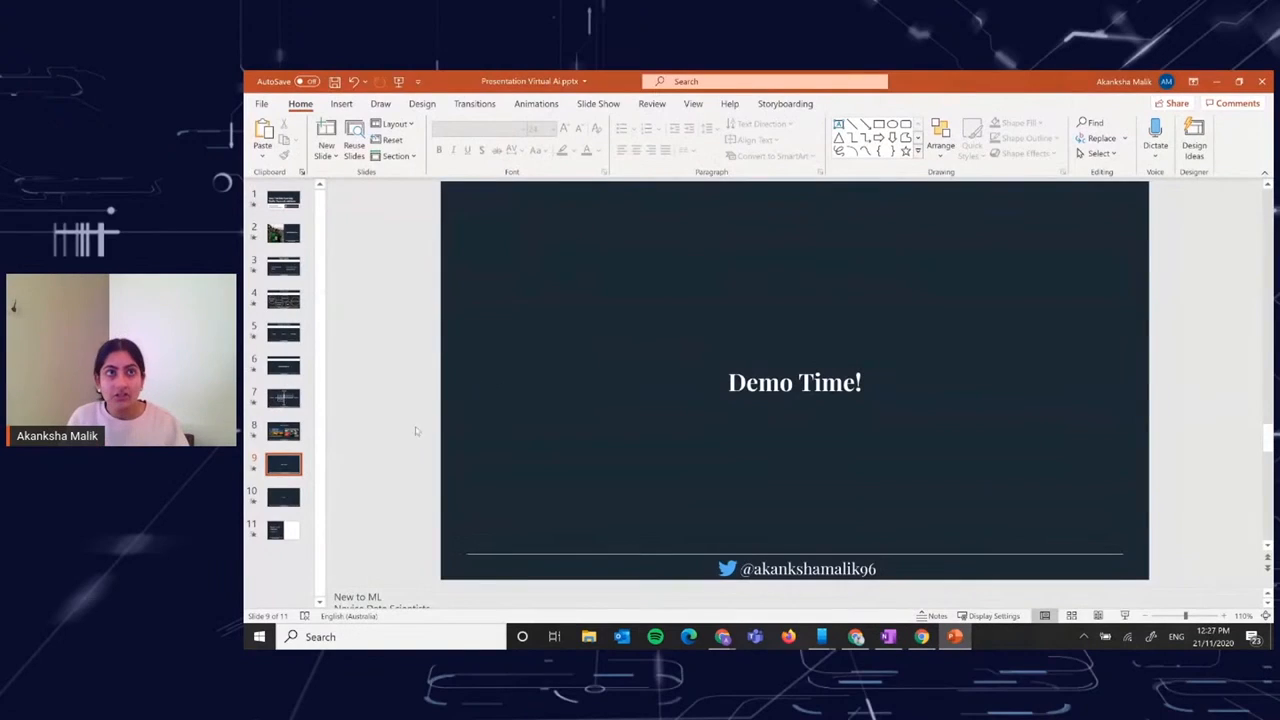
pyautogui.click(1125, 616)
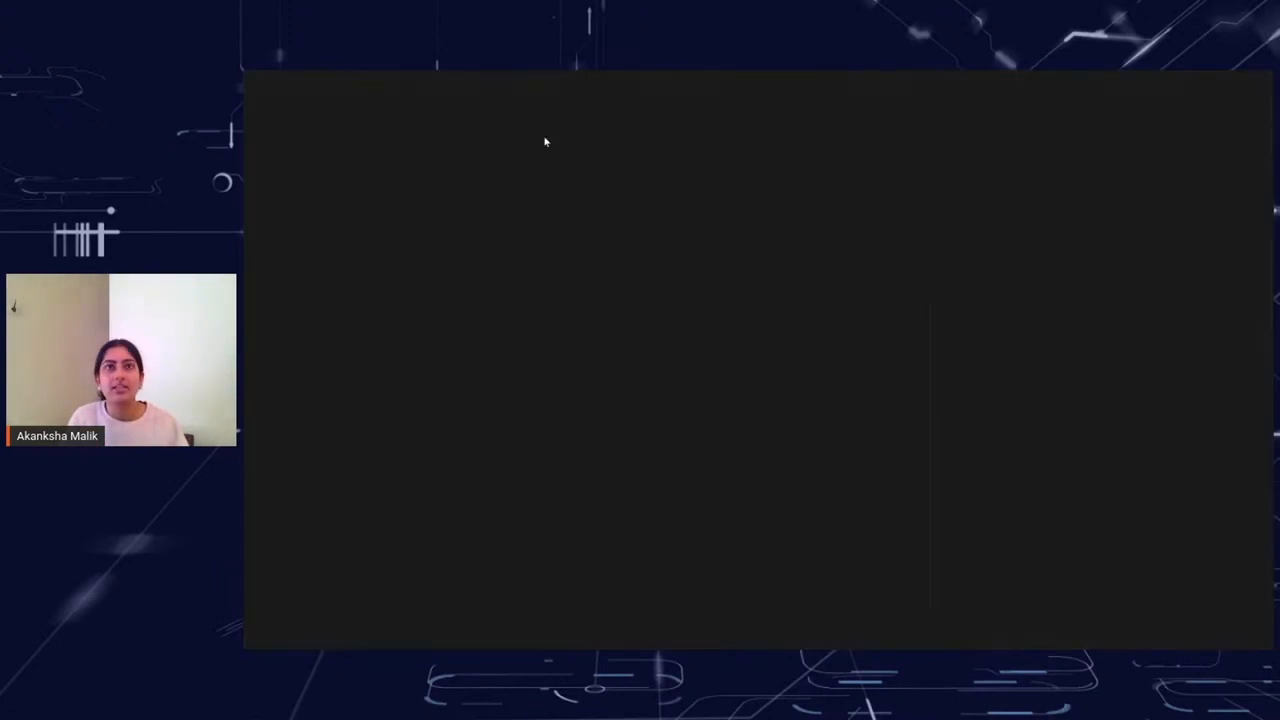
pyautogui.click(455, 92)
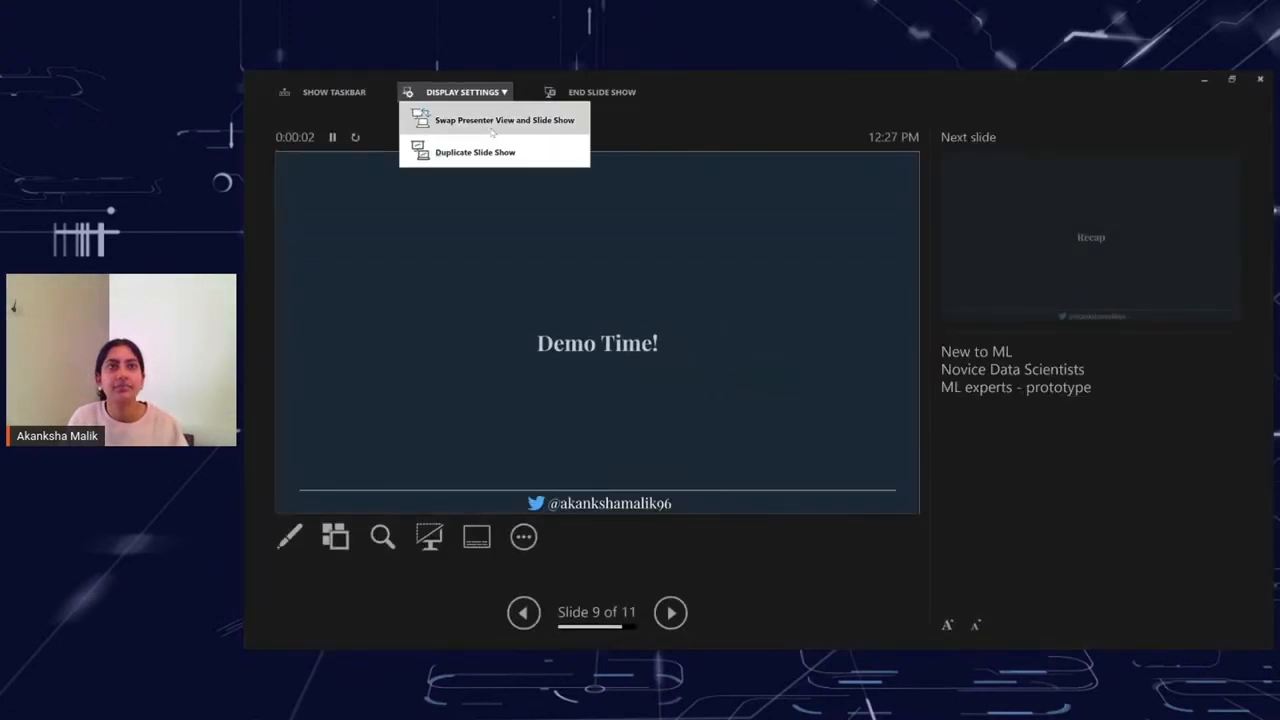
pyautogui.click(492, 133)
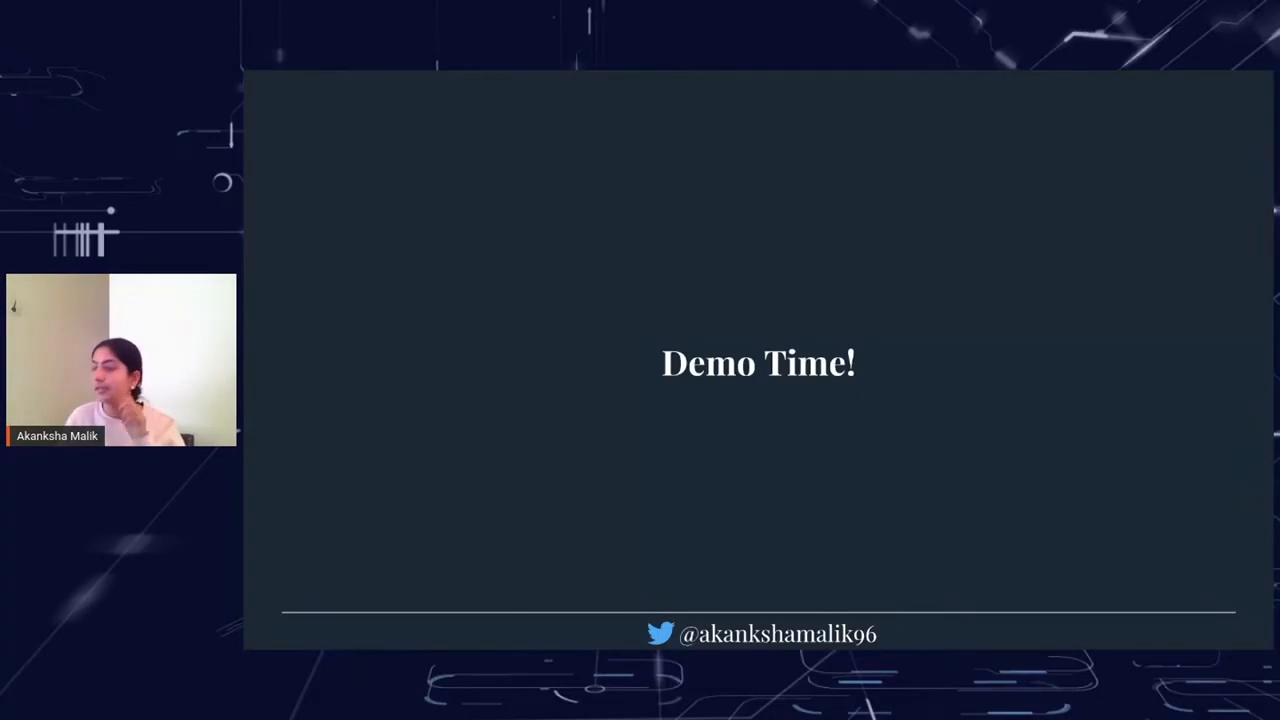
pyautogui.press('Right')
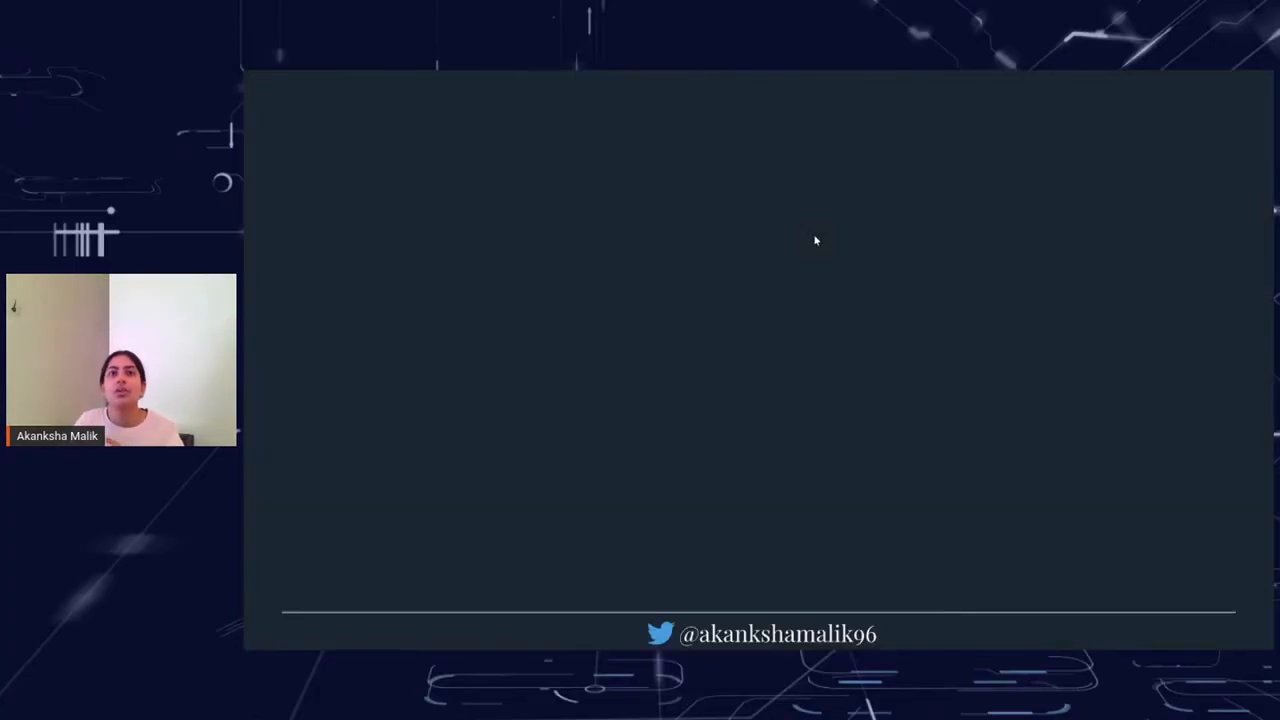